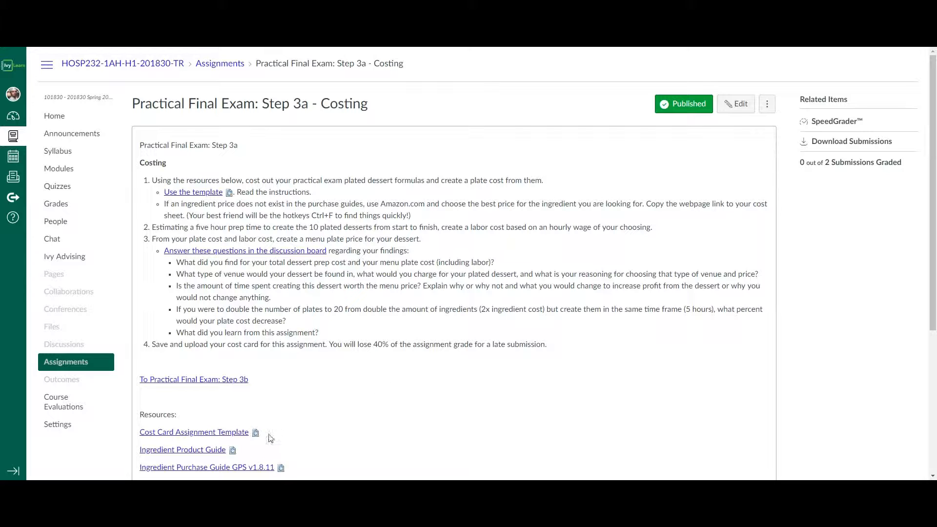
# Download the Cost Card Assignment Template and open the inline preview of the Ingredient Product Guide.
pyautogui.click(243, 434)
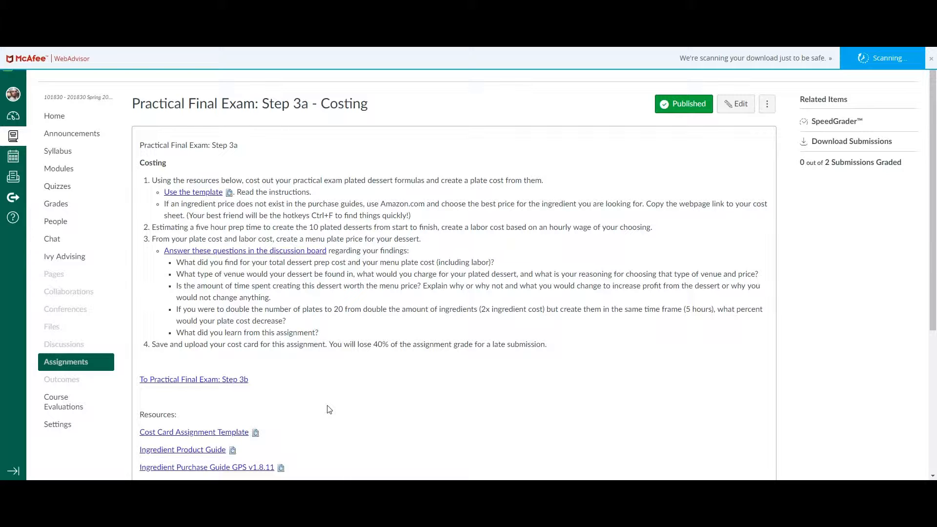
pyautogui.scroll(-3, 330, 409)
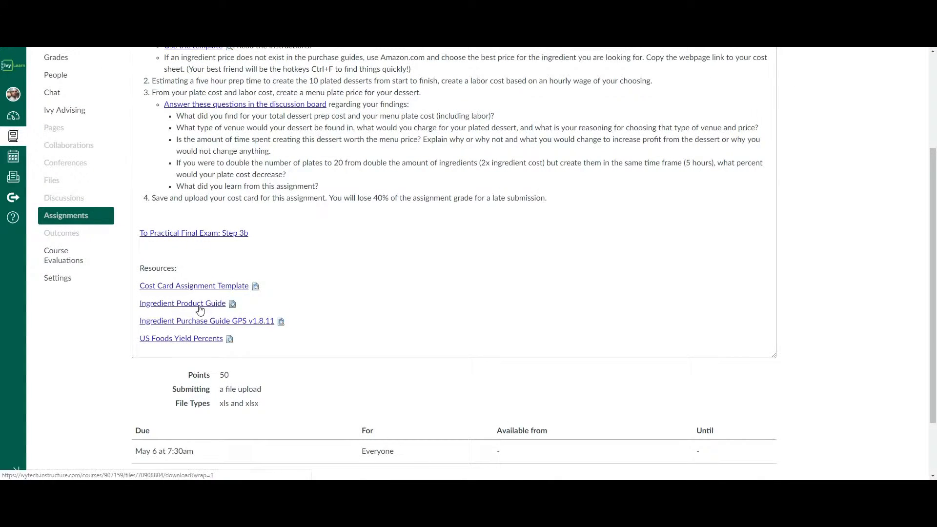
pyautogui.click(234, 306)
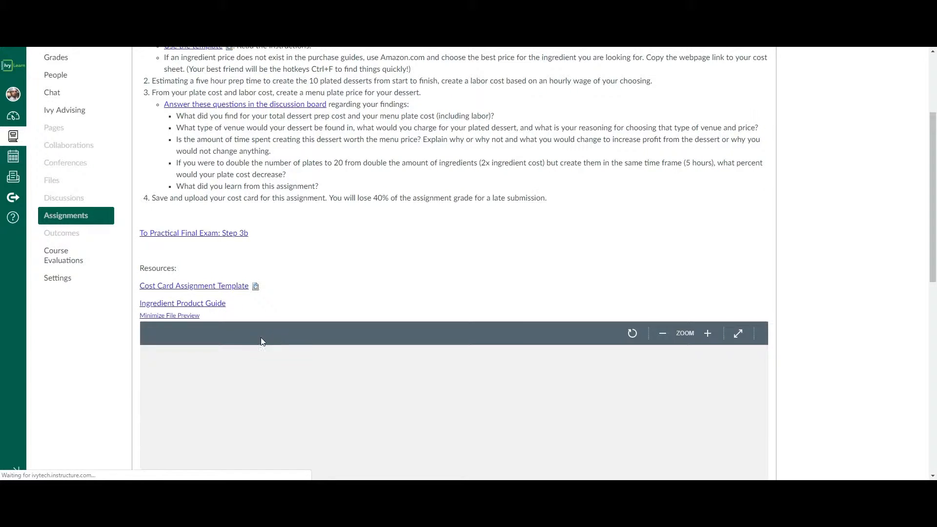
pyautogui.scroll(-4, 131, 349)
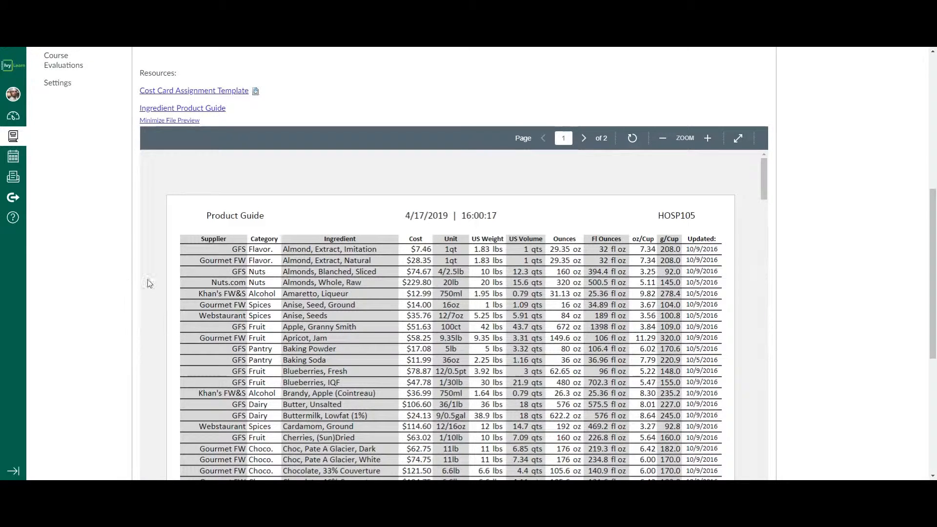
# Open the inline preview of the Ingredient Purchase Guide GPS v1.8.11 from the assignment's resources.
pyautogui.scroll(-4, 139, 283)
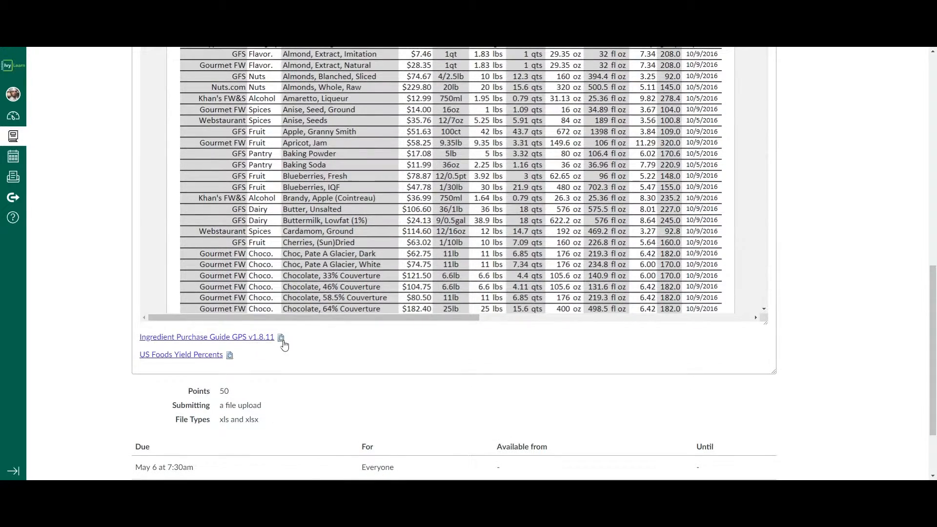
pyautogui.click(282, 339)
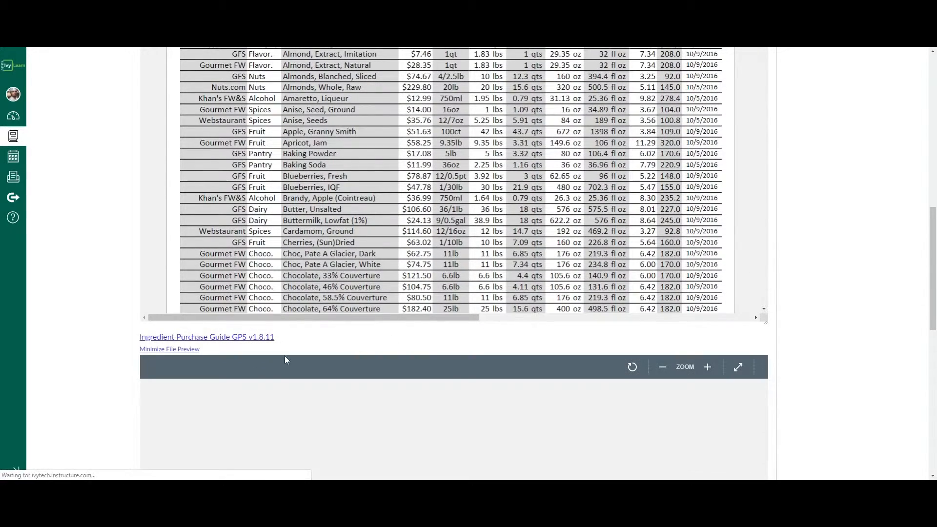
pyautogui.scroll(-3, 136, 334)
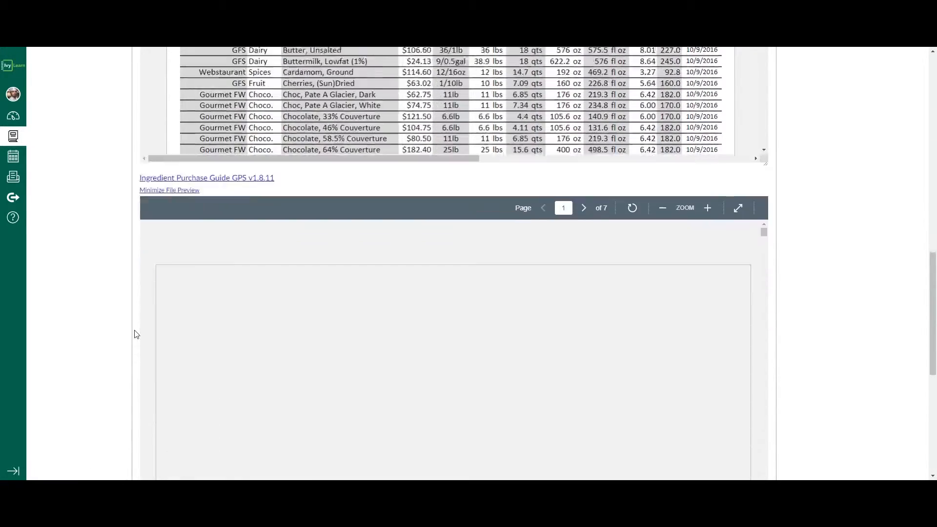
pyautogui.scroll(-1, 136, 334)
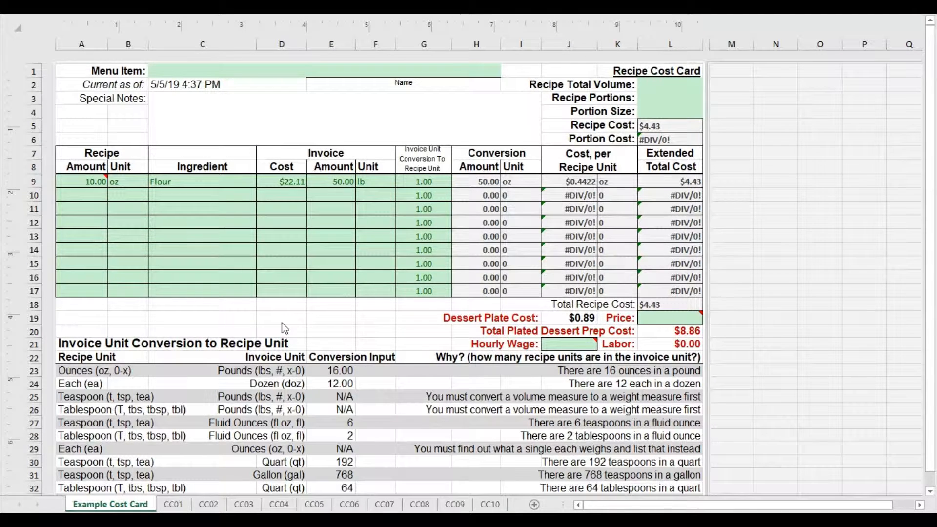
# Switch to the cost card workbook in Excel and open the CC01 sheet from the Example Cost Card.
pyautogui.click(133, 318)
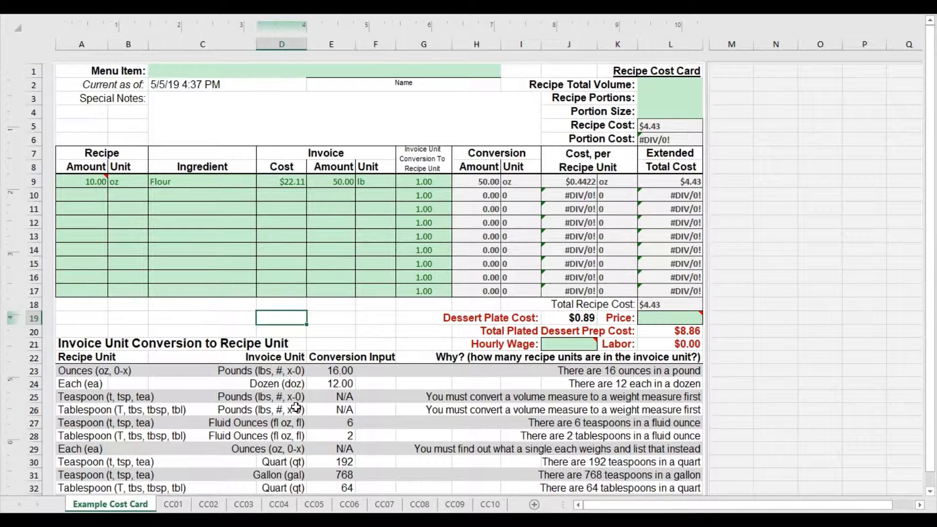
pyautogui.click(172, 505)
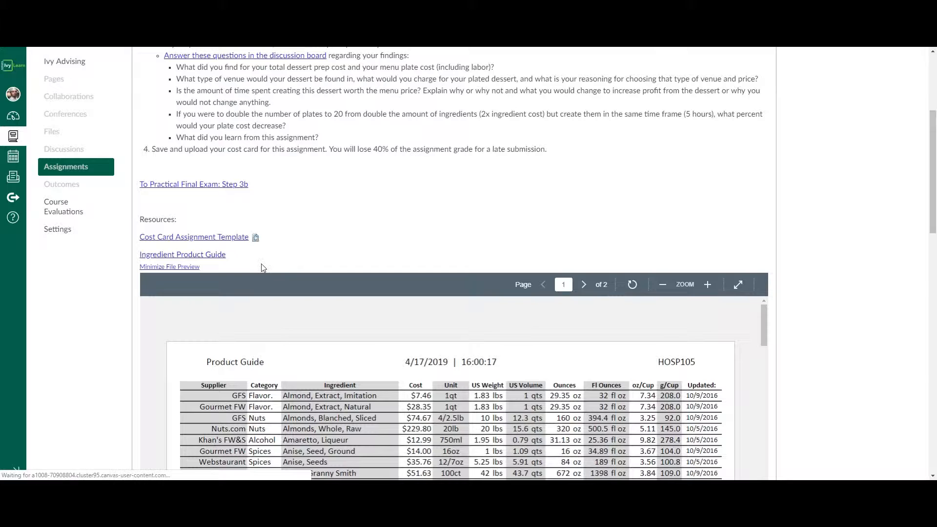
# Examine the column headings and browse the ingredient list in the Product Guide 2.1 sheet.
pyautogui.scroll(-10, 136, 333)
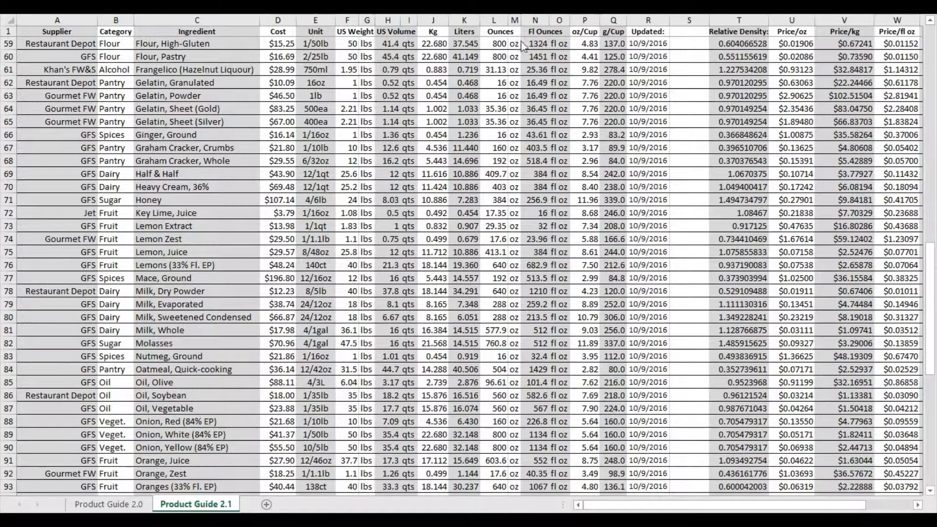
pyautogui.click(141, 78)
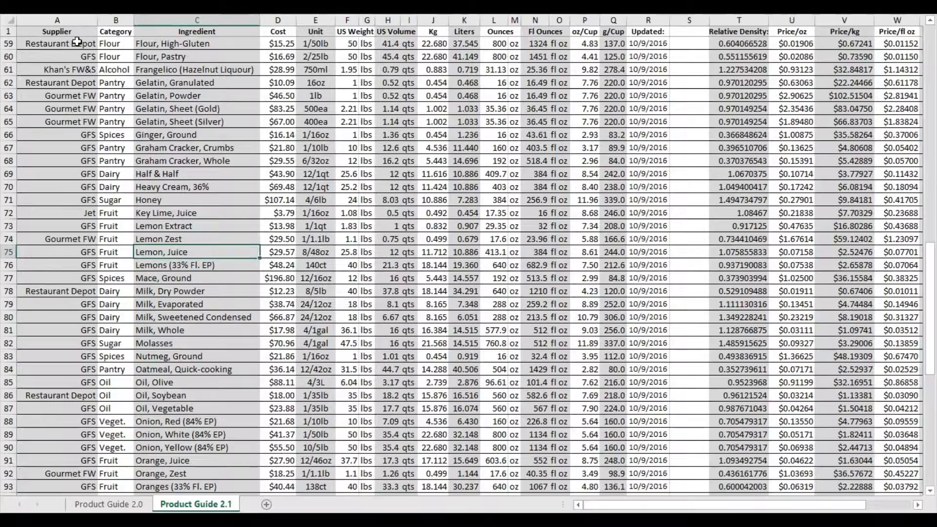
pyautogui.moveTo(71, 31); pyautogui.dragTo(828, 49)
pyautogui.click(518, 212)
pyautogui.scroll(-6, 524, 213)
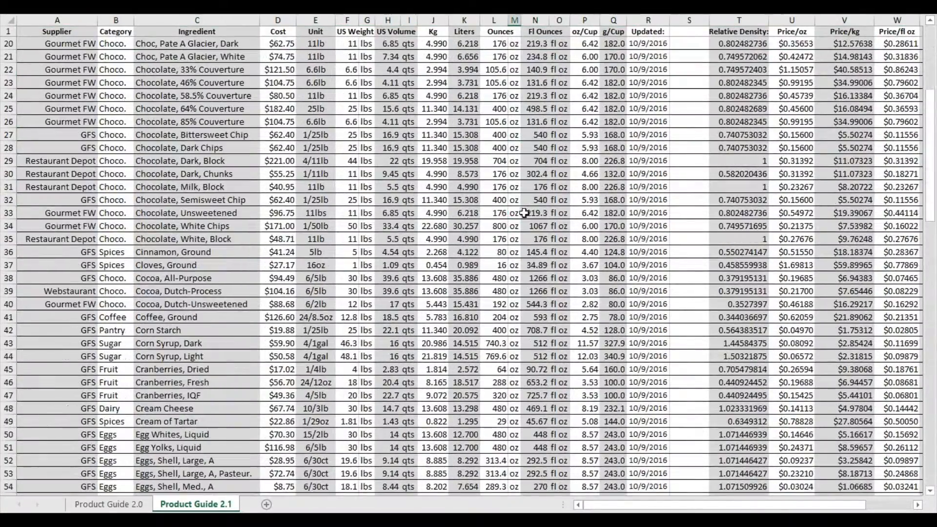
pyautogui.scroll(-20, 210, 240)
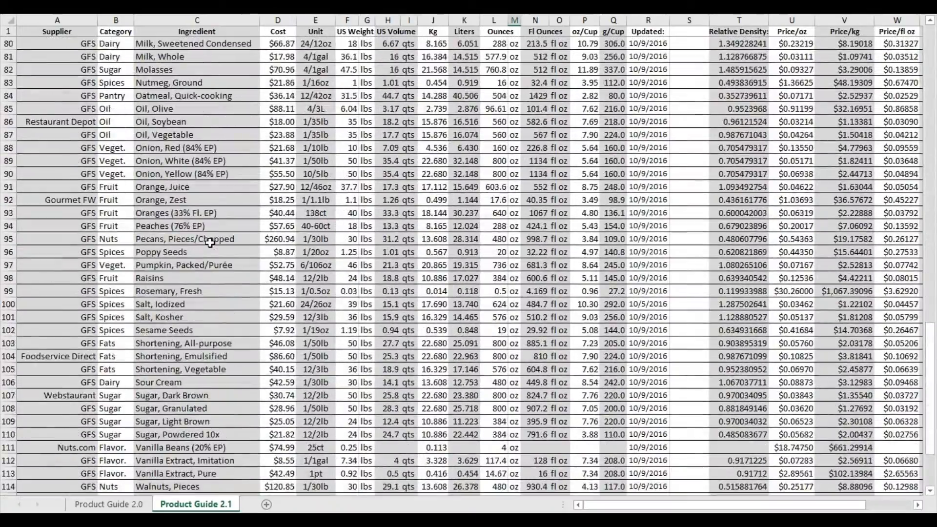
pyautogui.scroll(14, 210, 242)
pyautogui.click(180, 303)
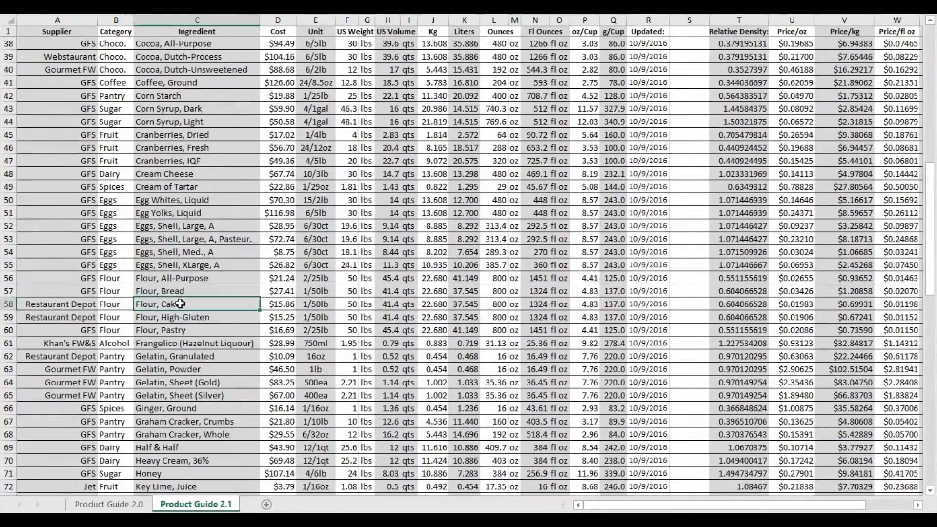
pyautogui.scroll(6, 180, 304)
pyautogui.scroll(-8, 210, 354)
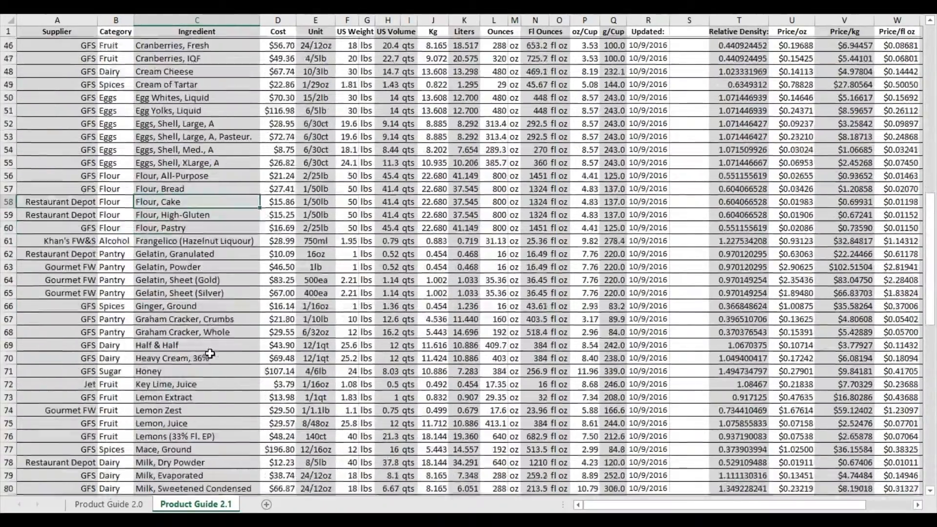
pyautogui.scroll(-2, 210, 354)
# Find the "Lemon, Juice" row and look across its cost, unit, weight, volume and price columns.
pyautogui.click(234, 356)
pyautogui.click(242, 367)
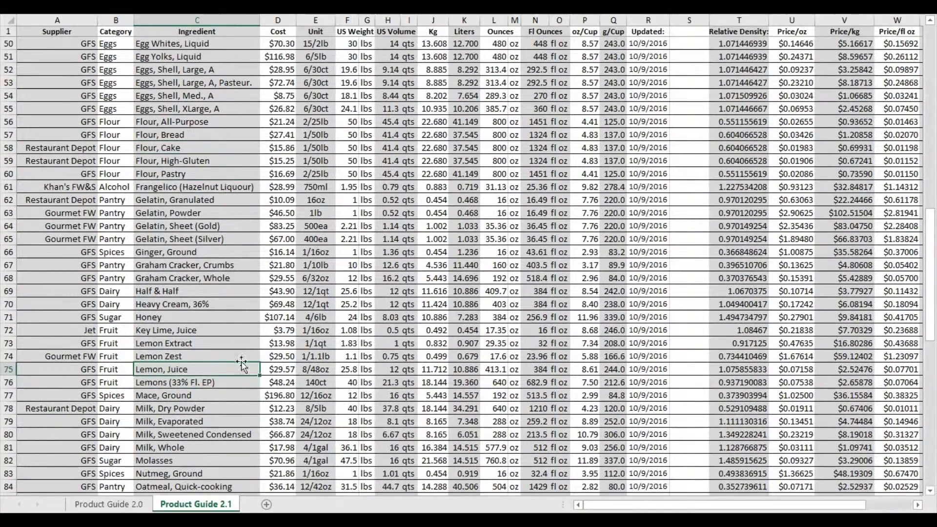
pyautogui.click(281, 369)
pyautogui.scroll(-2, 295, 374)
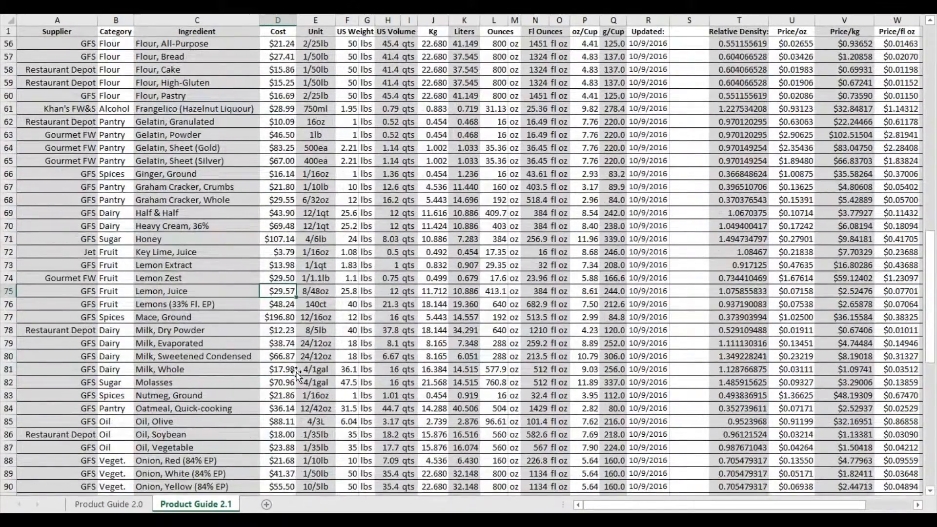
pyautogui.scroll(-2, 297, 375)
pyautogui.moveTo(188, 213); pyautogui.dragTo(857, 214)
pyautogui.scroll(-4, 781, 210)
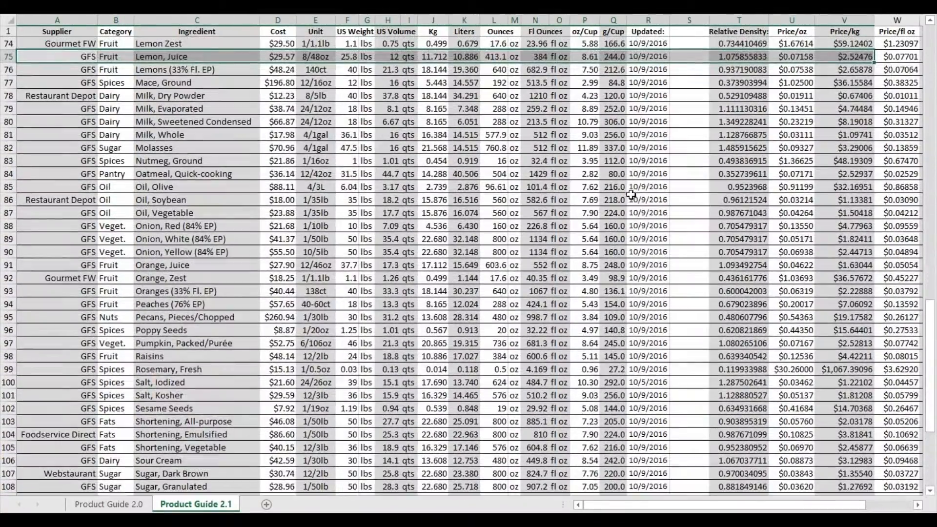
# Look through the rest of the product guide and review the cost, US volume and kilogram cells for lemon juice.
pyautogui.click(930, 20)
pyautogui.click(930, 486)
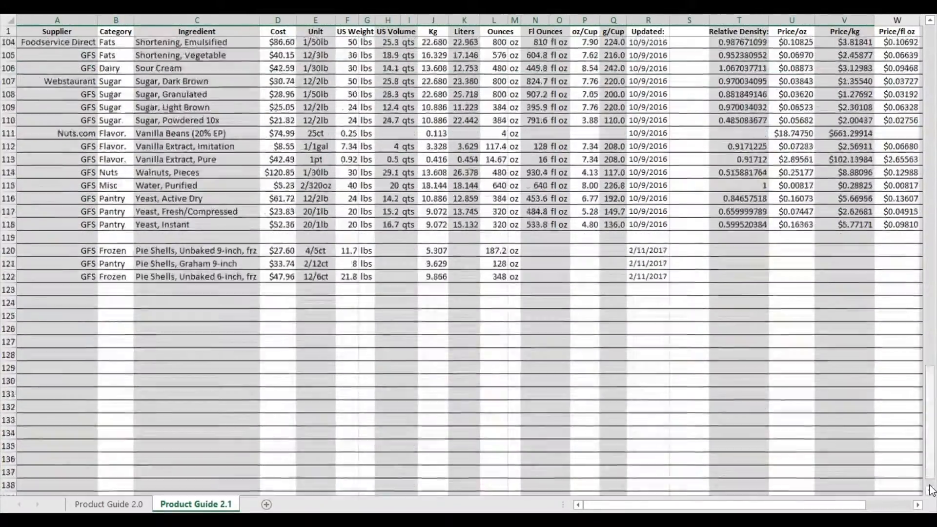
pyautogui.moveTo(930, 490); pyautogui.dragTo(931, 359)
pyautogui.click(234, 161)
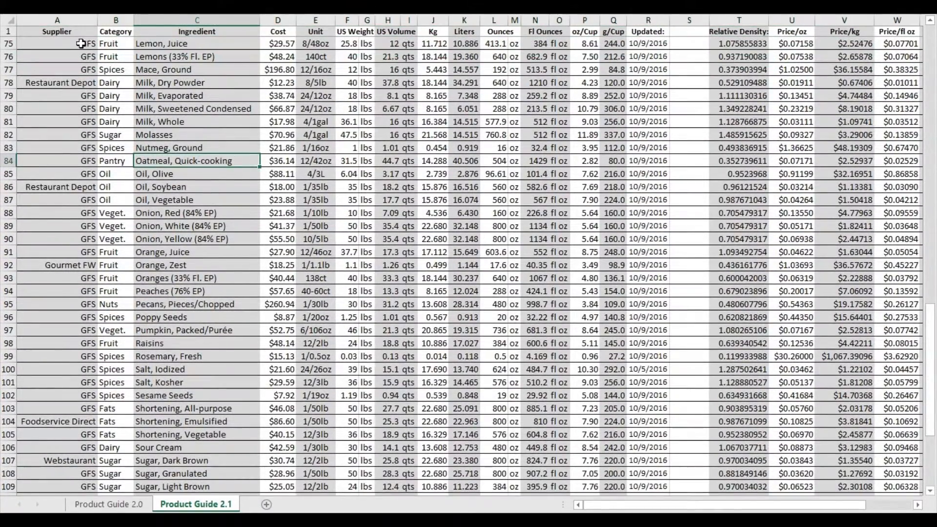
pyautogui.click(292, 41)
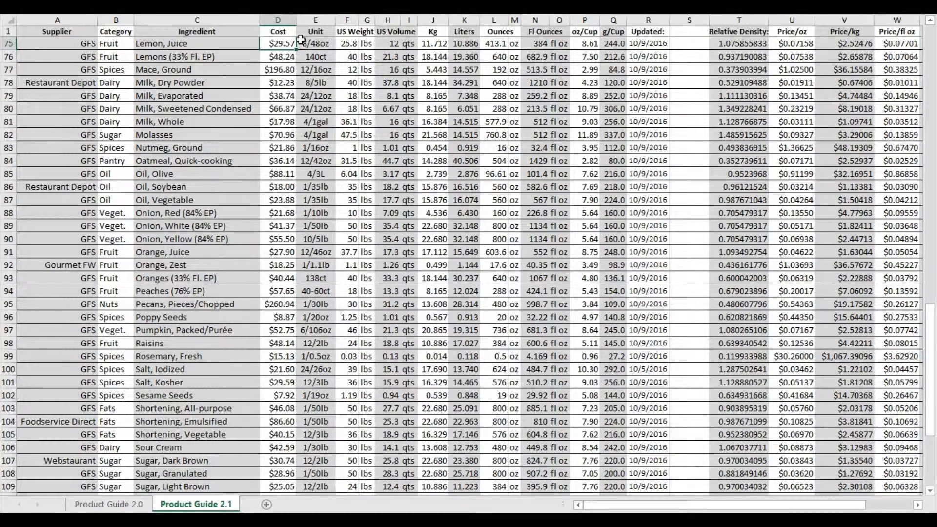
pyautogui.click(408, 43)
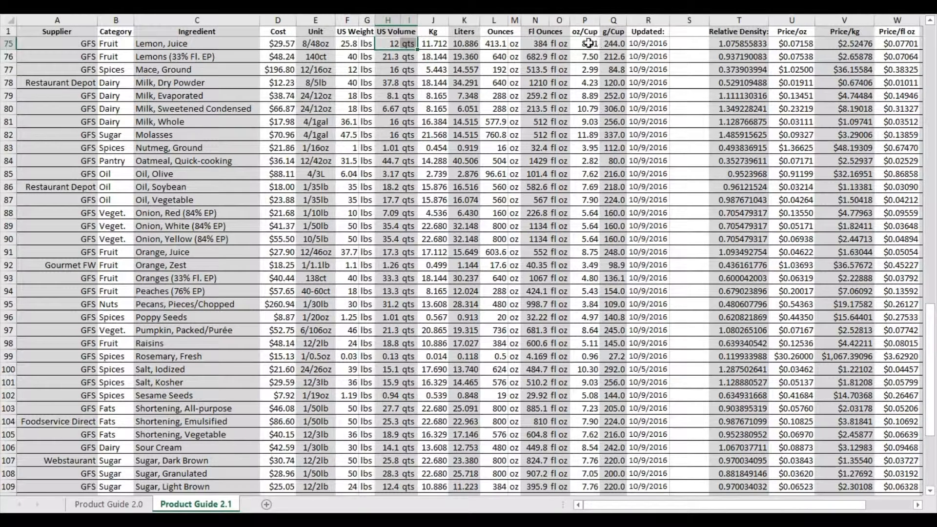
pyautogui.click(443, 47)
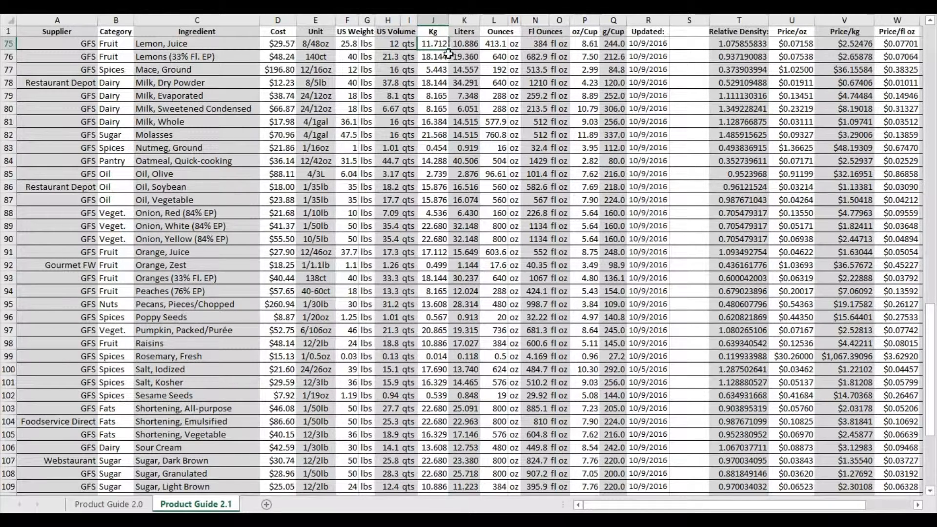
# Copy lemon juice's Cost and Kg cells together from the product guide.
pyautogui.click(284, 43)
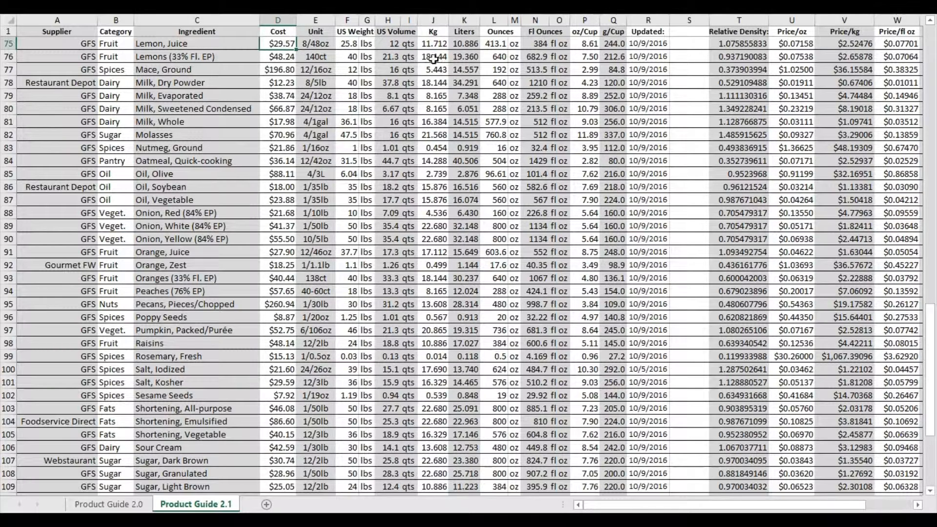
pyautogui.keyDown('ctrl'); pyautogui.click(433, 44); pyautogui.keyUp('ctrl')
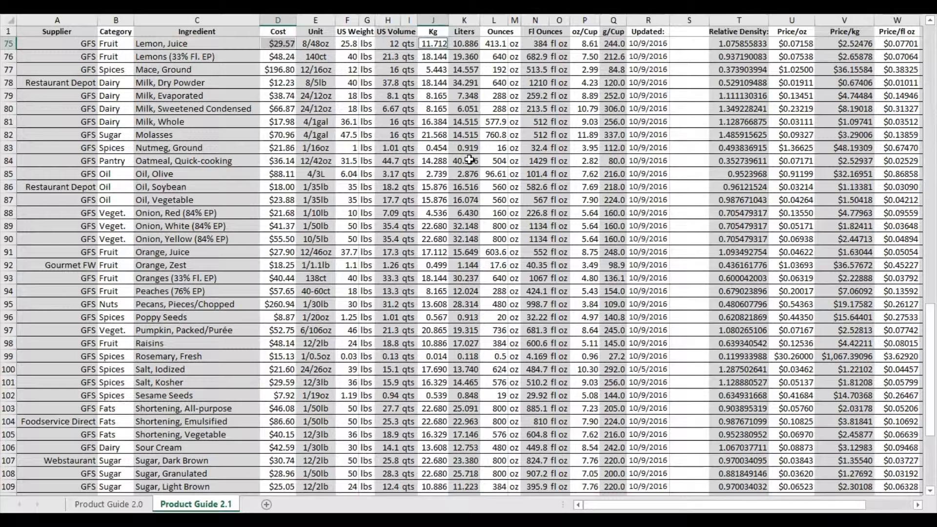
pyautogui.hotkey('ctrl', 'c')
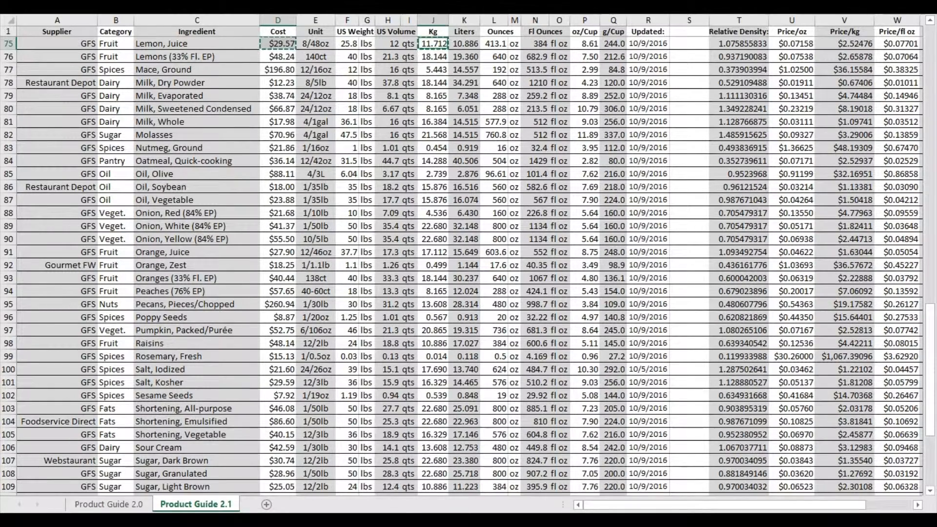
# Switch to the CC01 cost card and paste the copied $29.57 and 11.712 as values only into lemon juice's invoice Cost and Amount.
pyautogui.hotkey('alt', 'Tab')
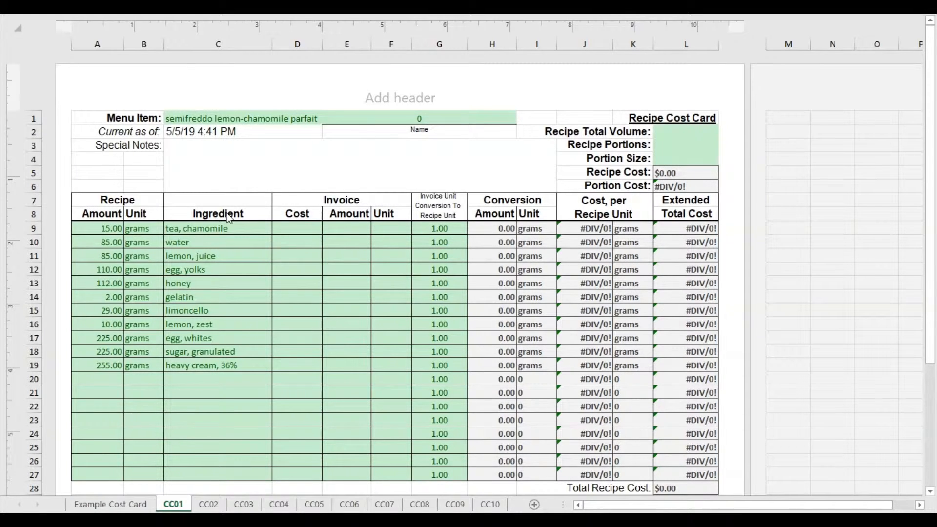
pyautogui.click(299, 260)
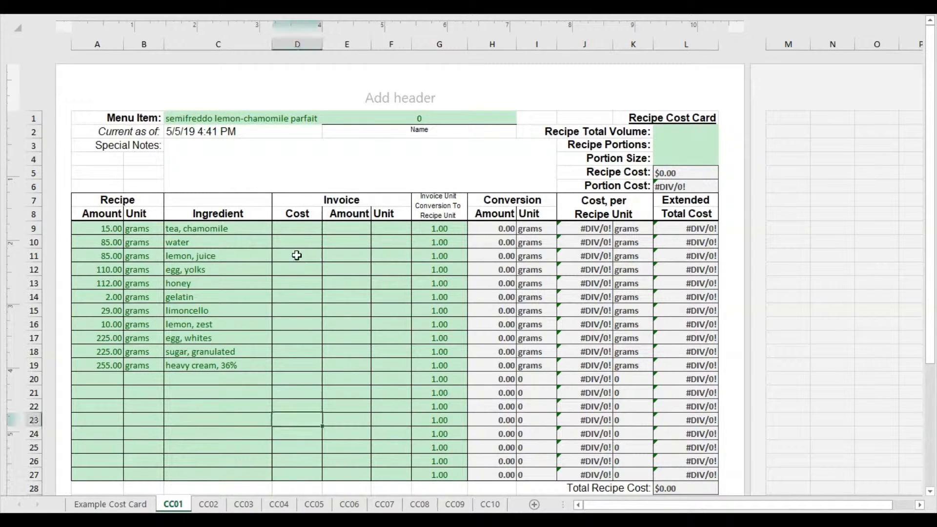
pyautogui.rightClick(299, 261)
pyautogui.click(345, 312)
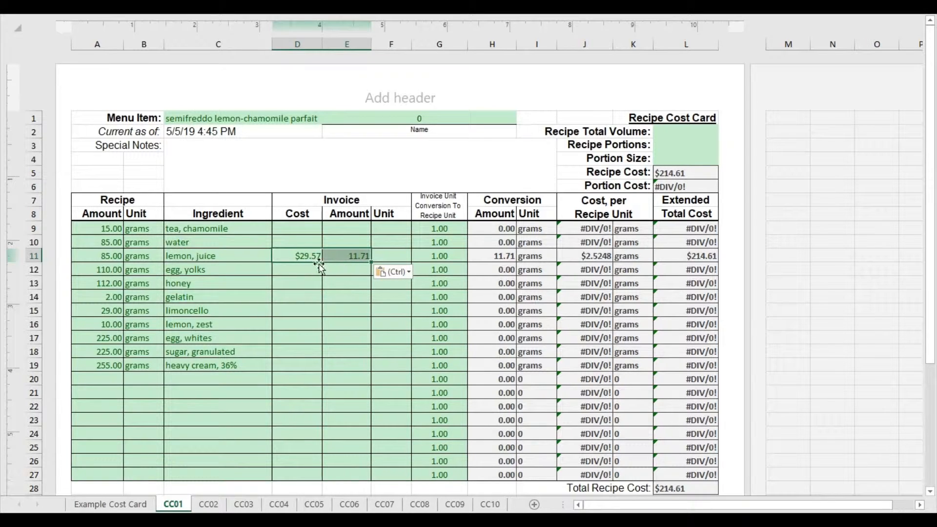
pyautogui.rightClick(299, 253)
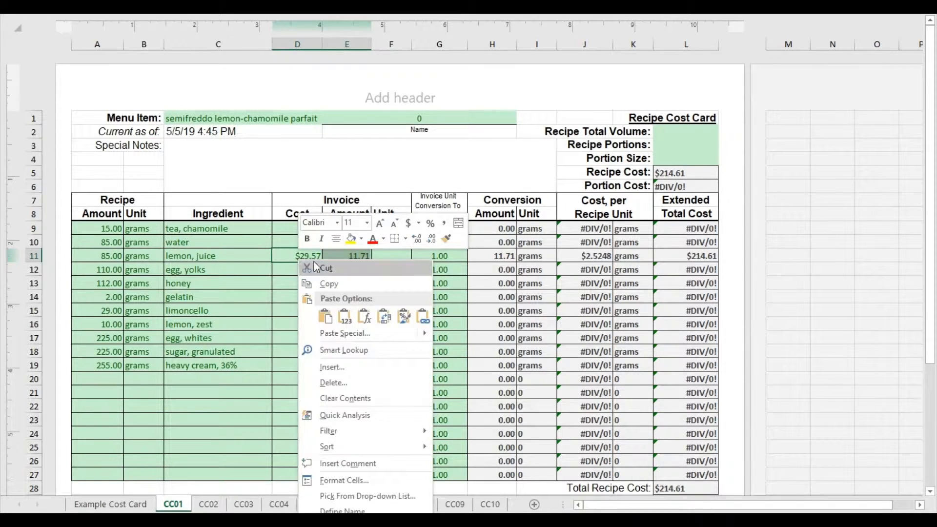
pyautogui.click(344, 318)
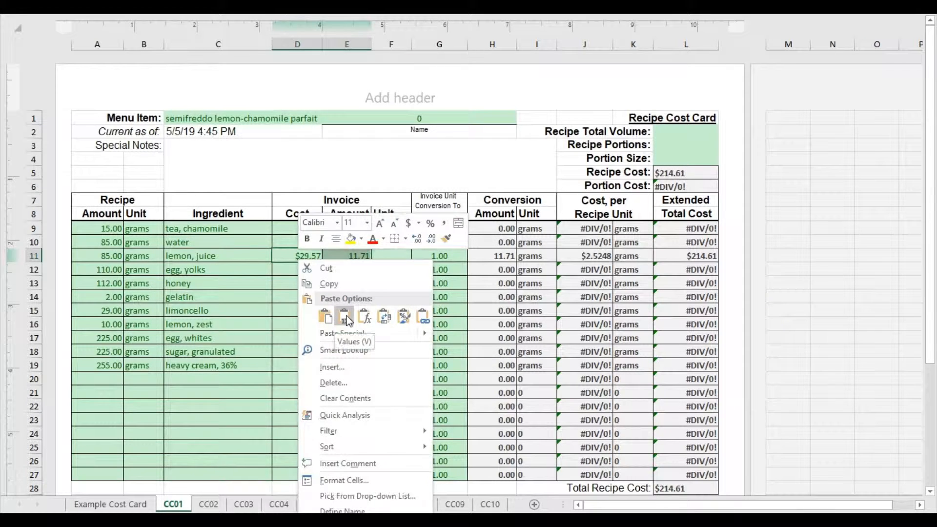
pyautogui.click(345, 316)
# Paste the same copied cost and amount with their source formatting into honey's invoice Cost and Amount cells.
pyautogui.click(284, 287)
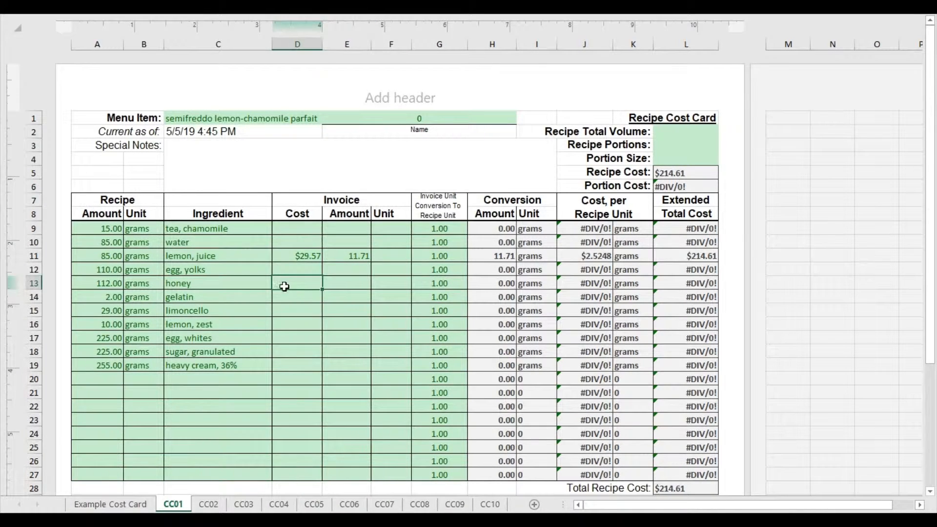
pyautogui.hotkey('ctrl', 'v')
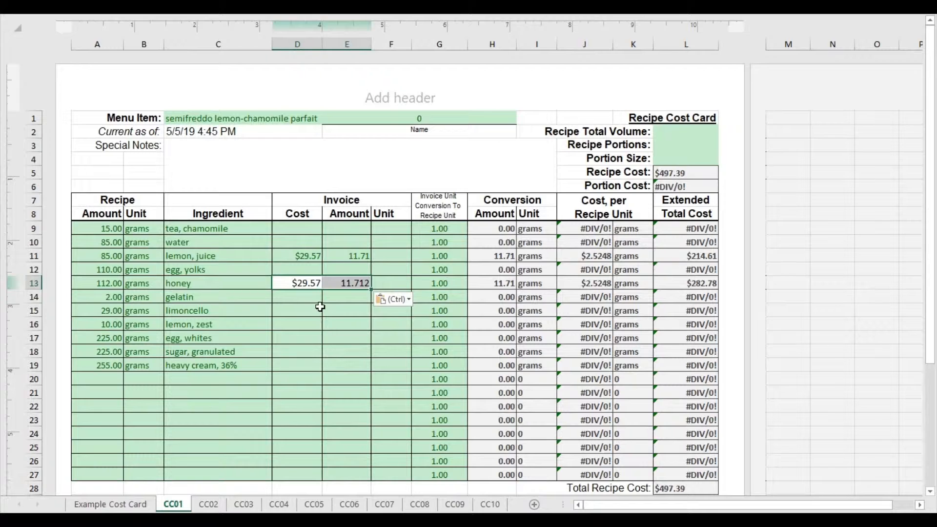
pyautogui.moveTo(320, 306); pyautogui.dragTo(328, 317)
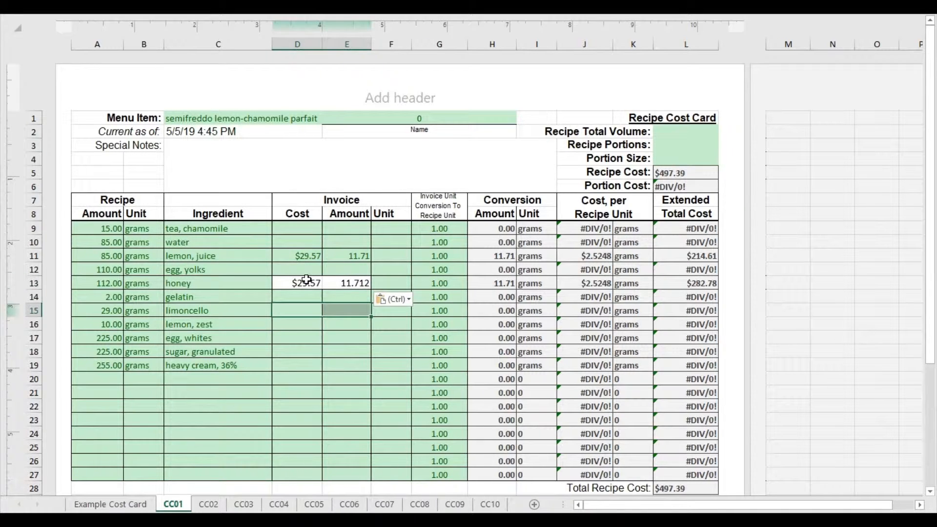
# Undo the formatted paste in honey's row and paste the copied $29.57 and 11.712 as values only into lemon juice's invoice Cost and Amount.
pyautogui.hotkey('ctrl', 'z')
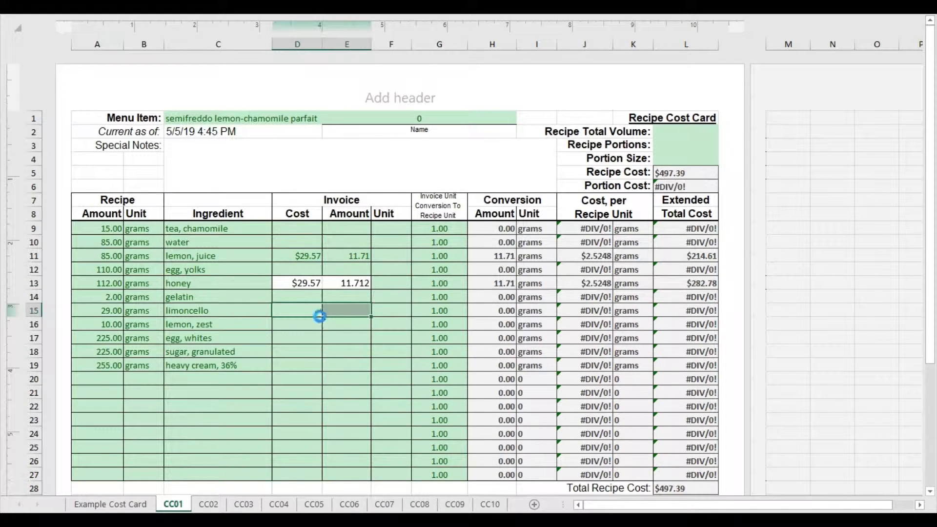
pyautogui.rightClick(302, 256)
pyautogui.click(348, 311)
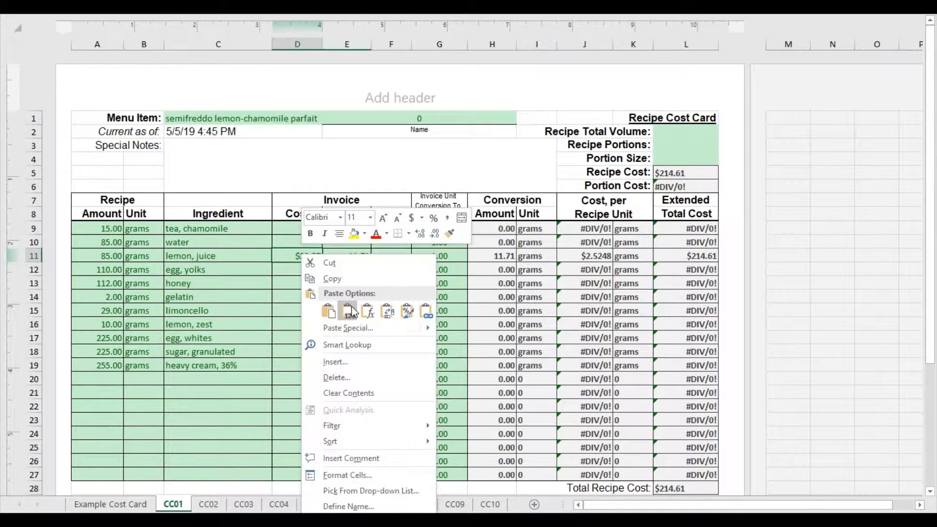
pyautogui.click(346, 313)
pyautogui.click(344, 317)
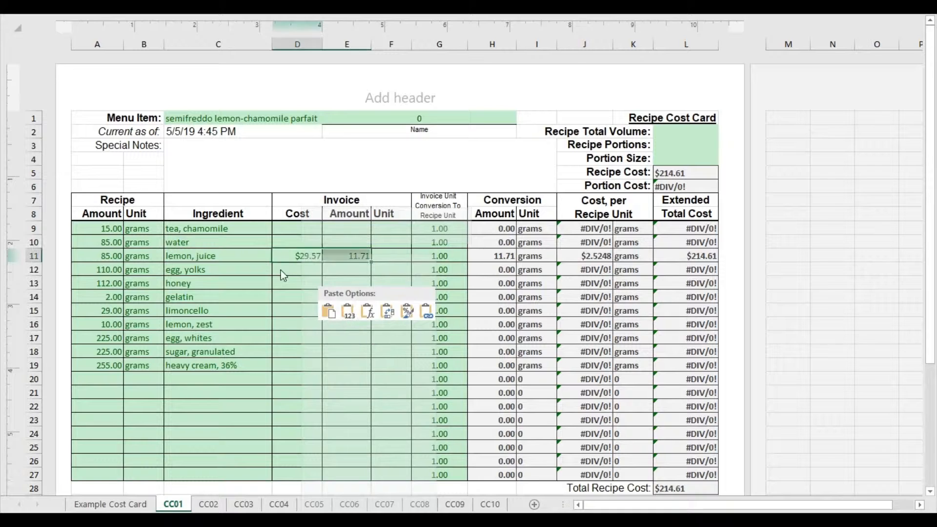
# Set lemon juice's invoice unit to kg.
pyautogui.click(403, 259)
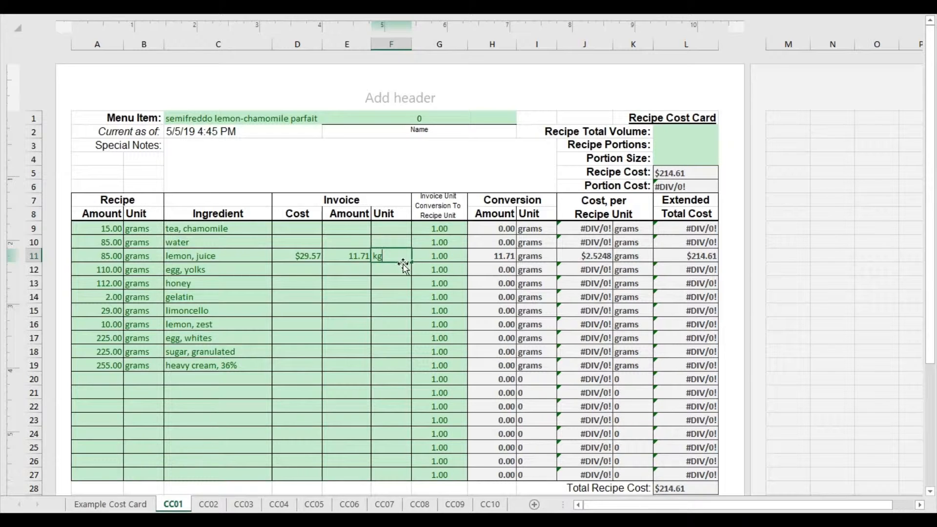
pyautogui.write('kg')
pyautogui.hotkey('ctrl', 'Return')
# Set lemon juice's invoice-to-recipe unit conversion to 1000 and check its conversion amount and cost per recipe unit.
pyautogui.moveTo(530, 257); pyautogui.dragTo(354, 260)
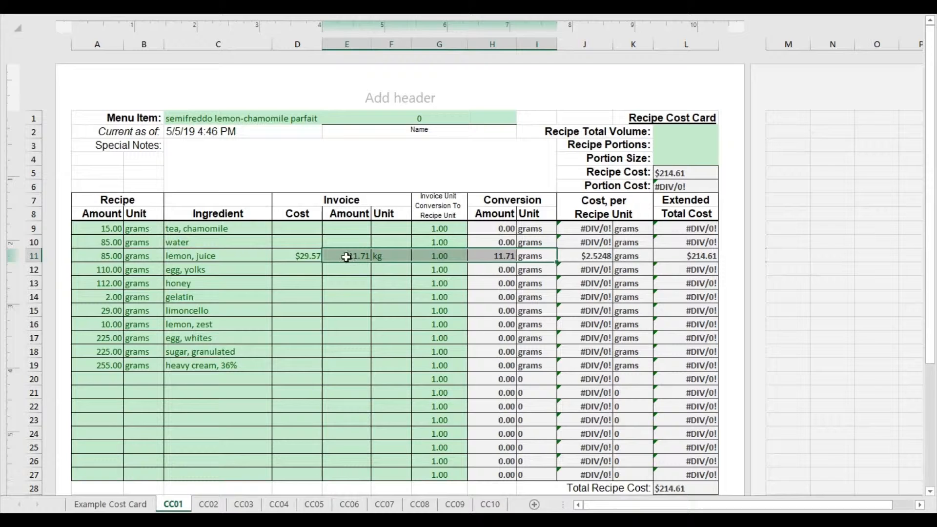
pyautogui.click(443, 254)
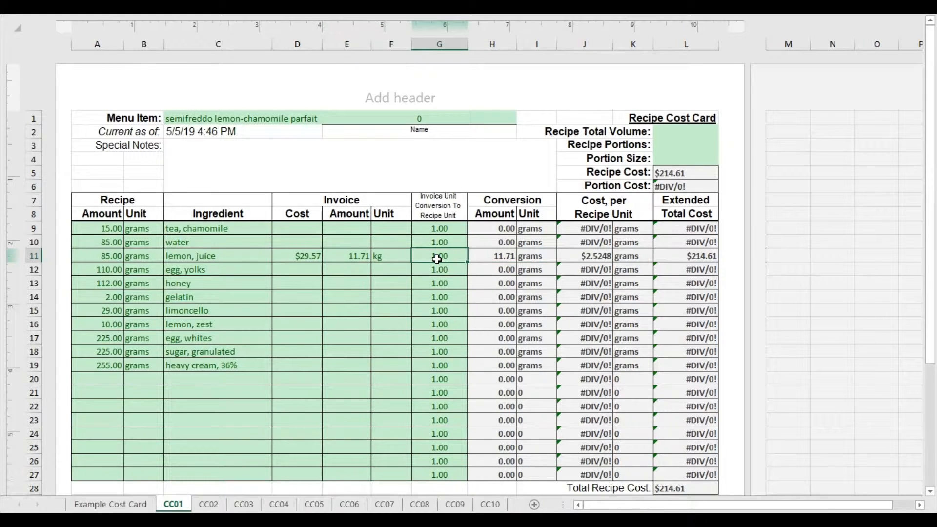
pyautogui.write('1000')
pyautogui.press('Return')
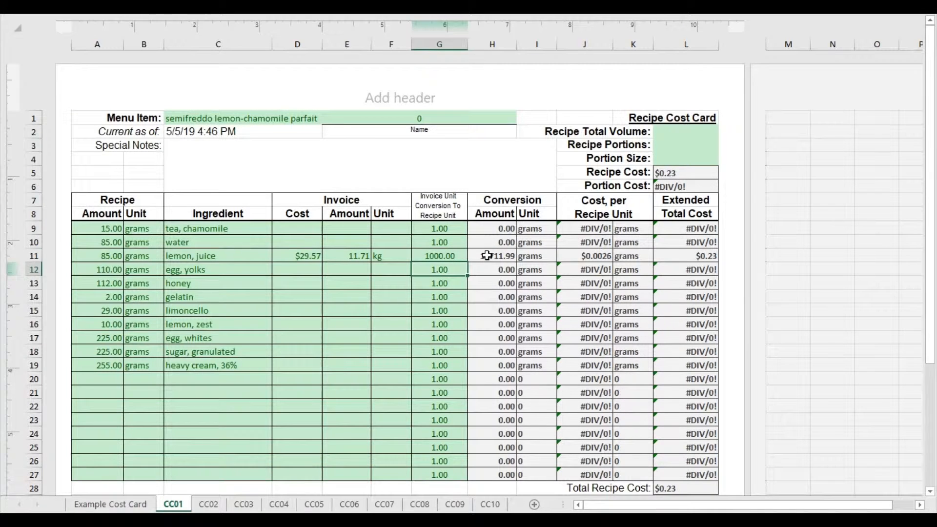
pyautogui.click(343, 259)
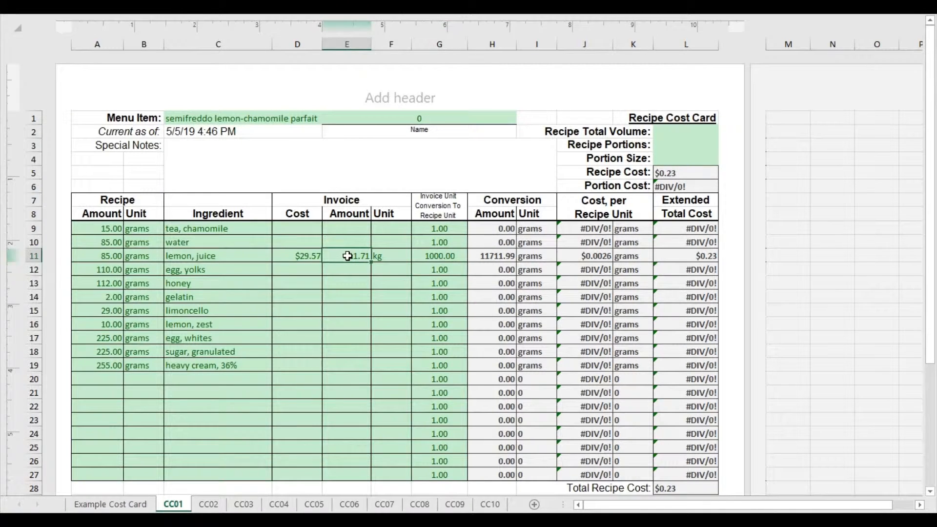
pyautogui.click(492, 255)
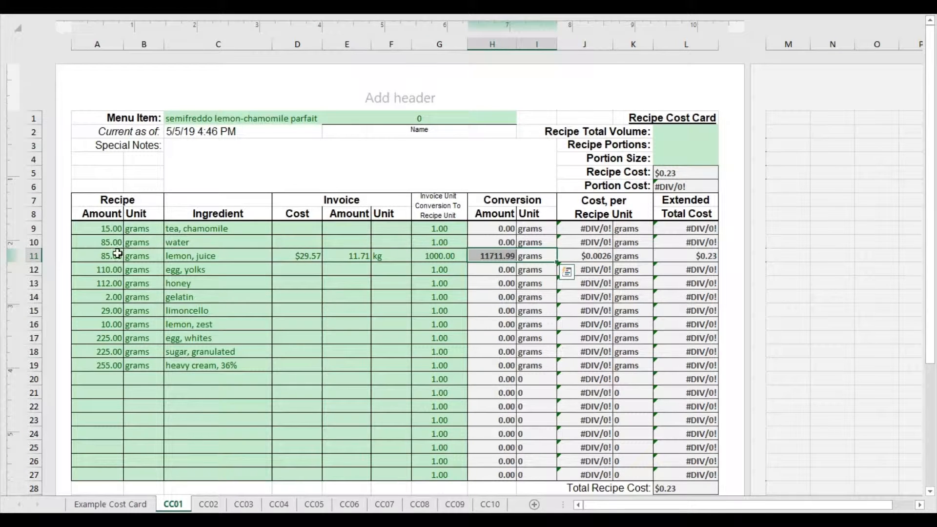
pyautogui.click(297, 258)
pyautogui.click(602, 254)
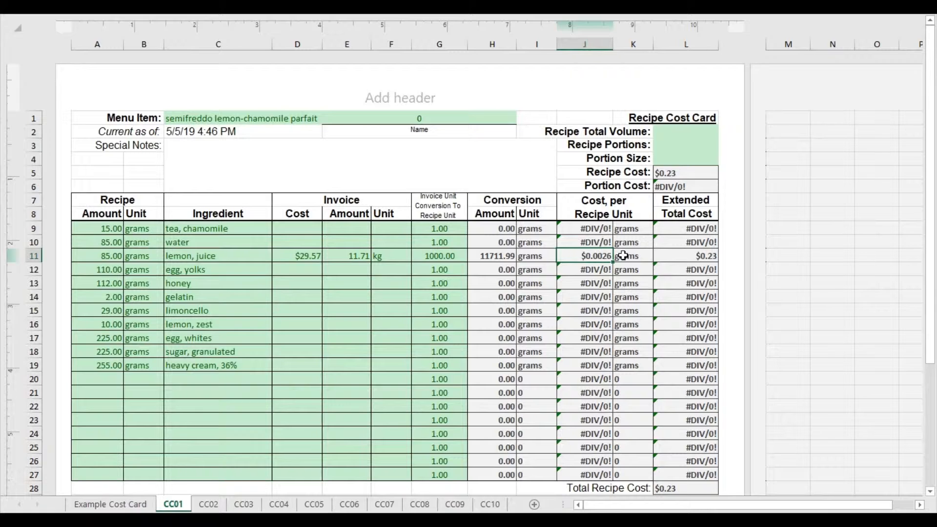
# Reset lemon juice's unit conversion to 1 and check its invoice cost and cost per recipe unit.
pyautogui.click(462, 260)
pyautogui.write('1')
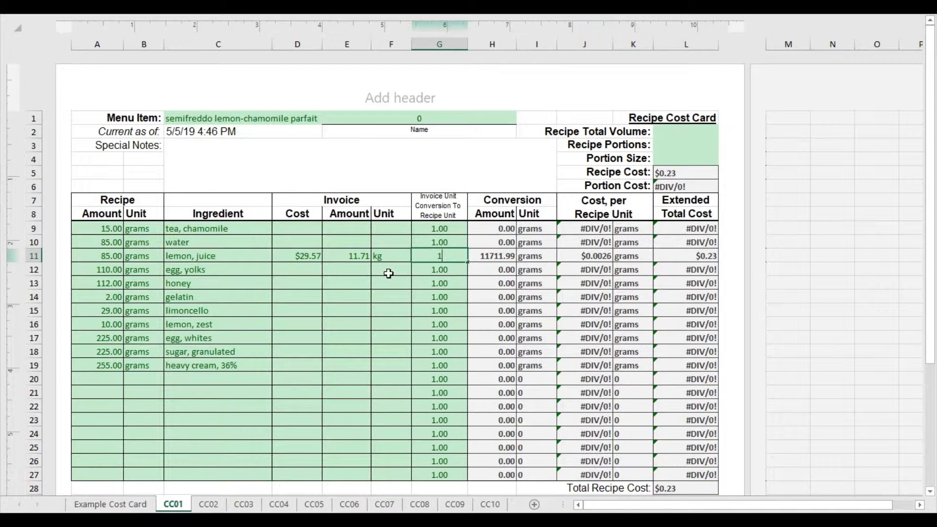
pyautogui.click(390, 273)
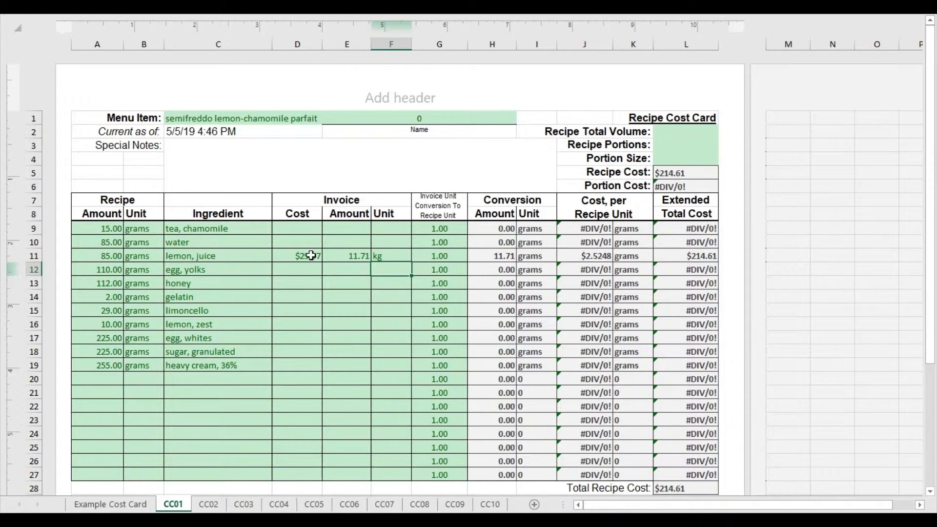
pyautogui.click(284, 256)
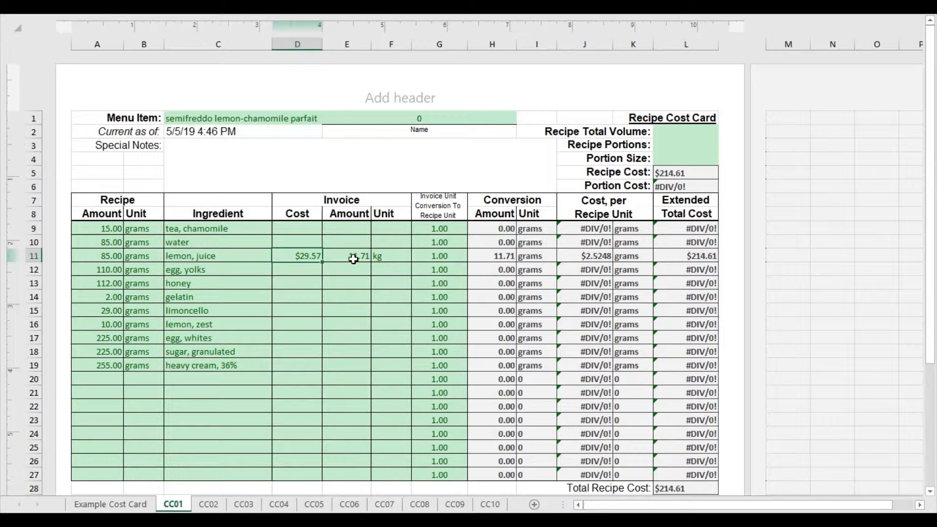
pyautogui.moveTo(583, 258); pyautogui.dragTo(626, 257)
pyautogui.click(593, 255)
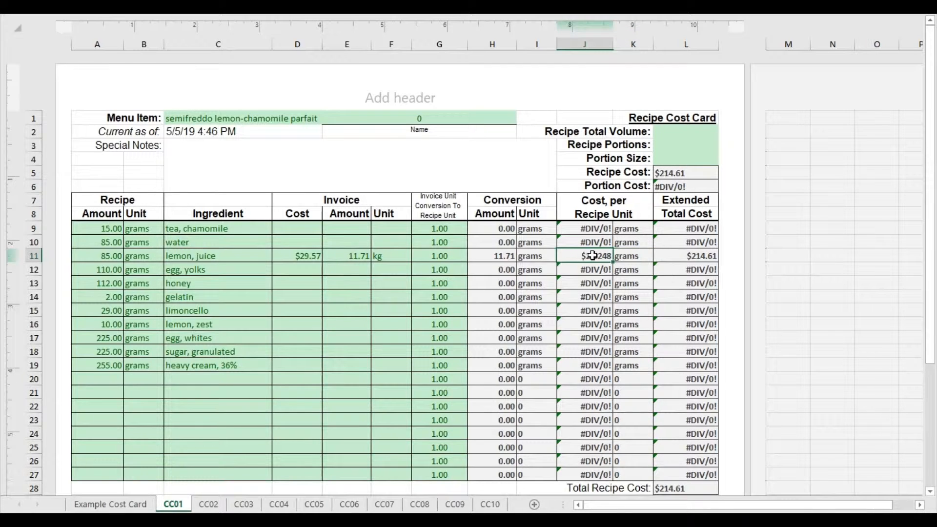
# Set lemon juice's unit conversion back to 1000 and check its cost per gram, recipe amount and extended total cost.
pyautogui.click(456, 263)
pyautogui.write('1000')
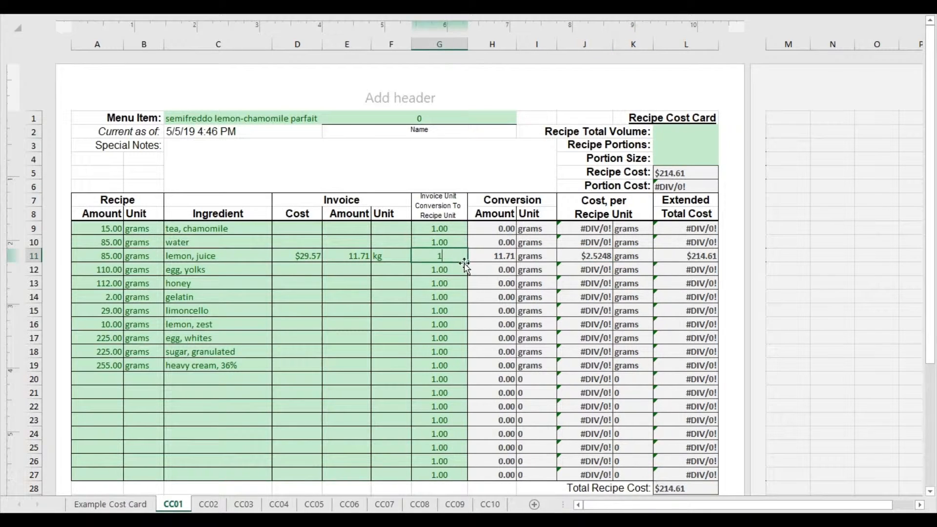
pyautogui.click(395, 276)
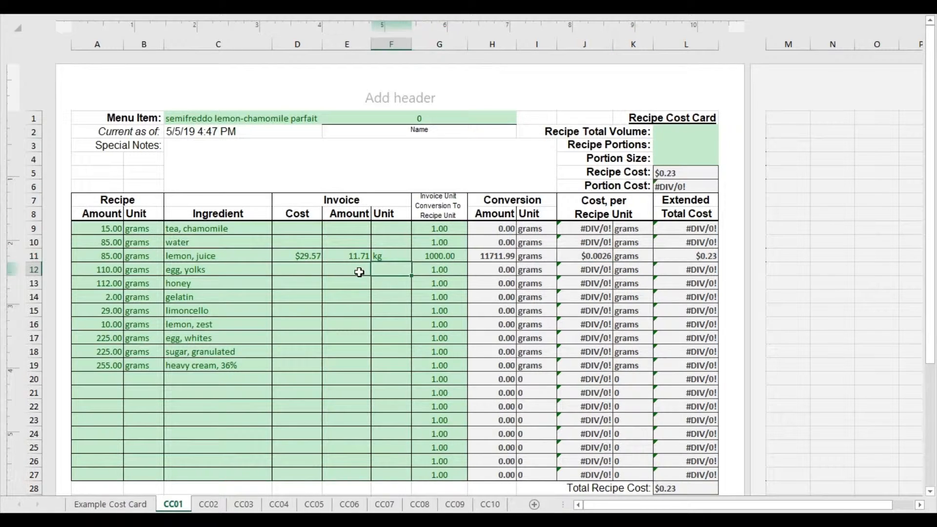
pyautogui.click(618, 256)
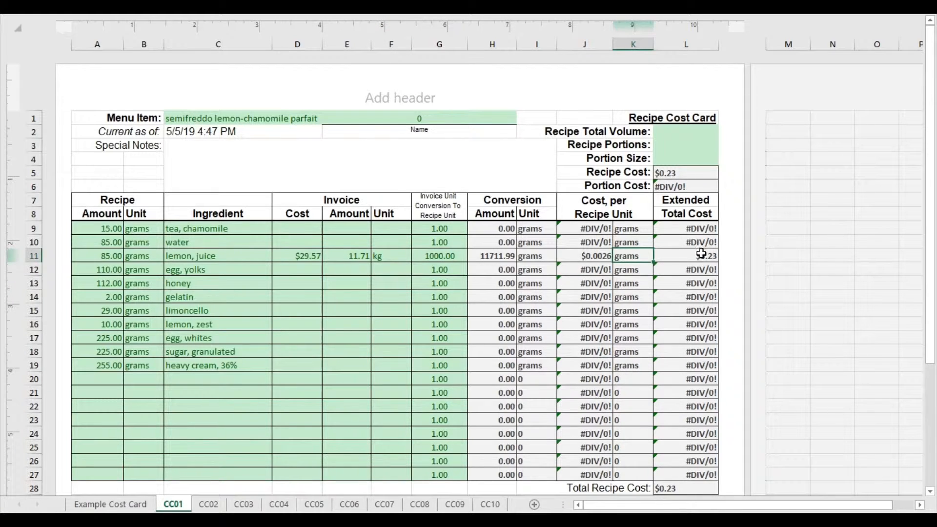
pyautogui.click(105, 257)
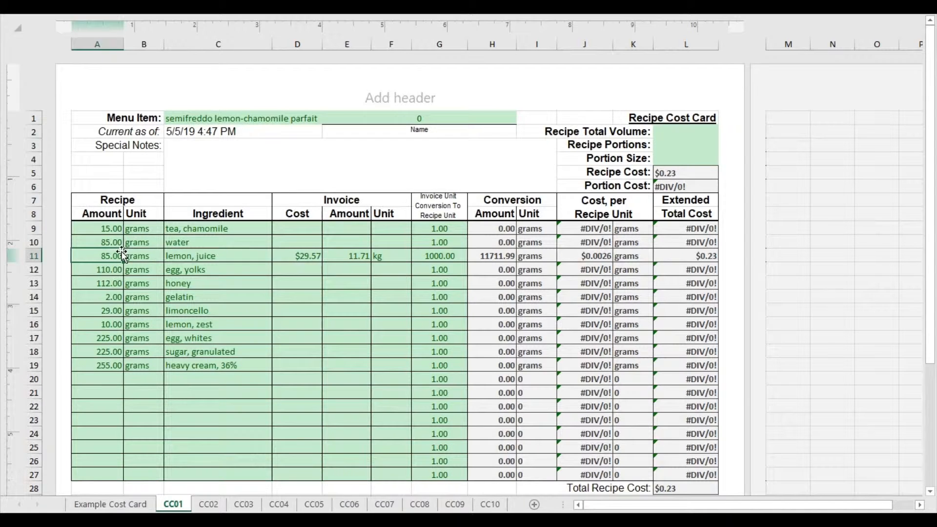
pyautogui.click(685, 254)
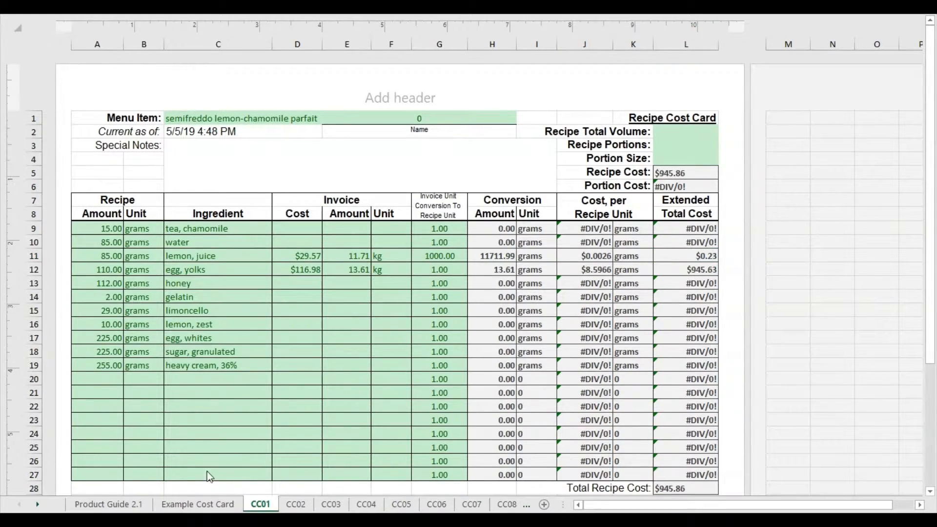
# Find honey in the product guide and copy its Cost and Kg cells together.
pyautogui.click(122, 504)
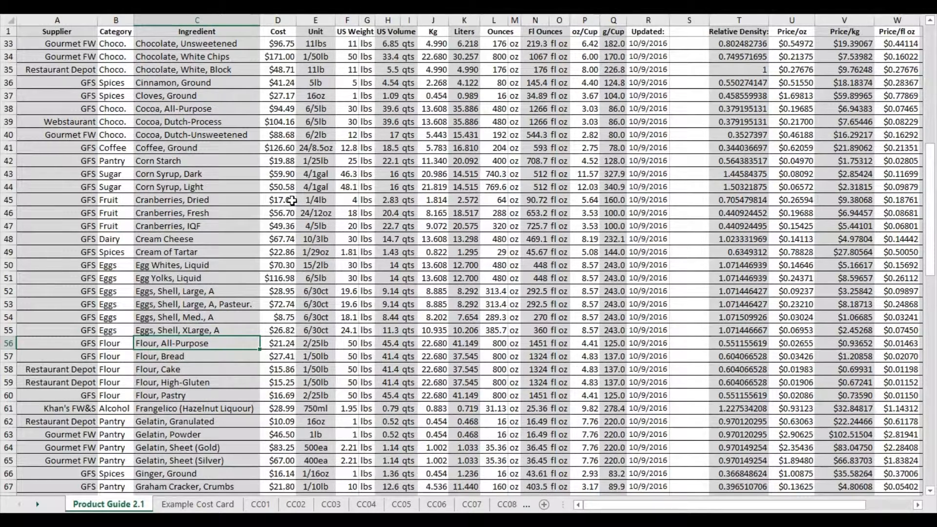
pyautogui.click(260, 504)
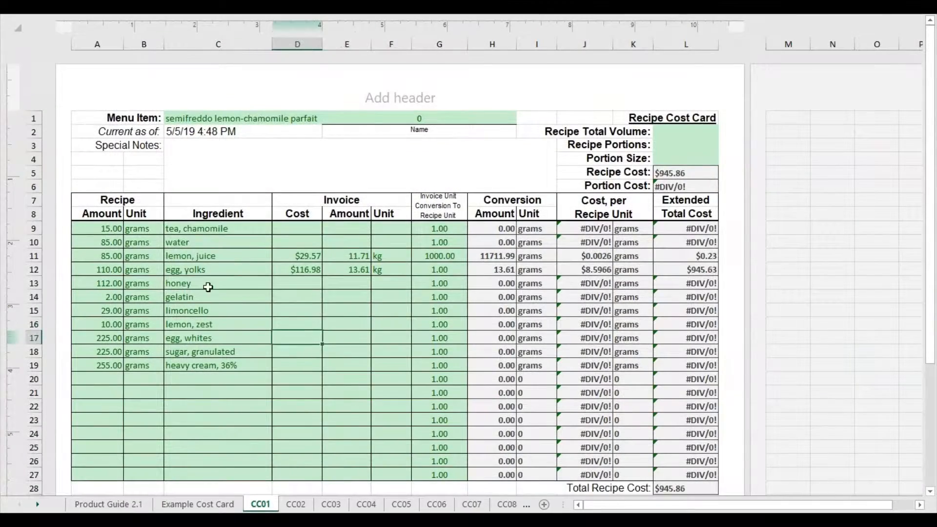
pyautogui.click(108, 503)
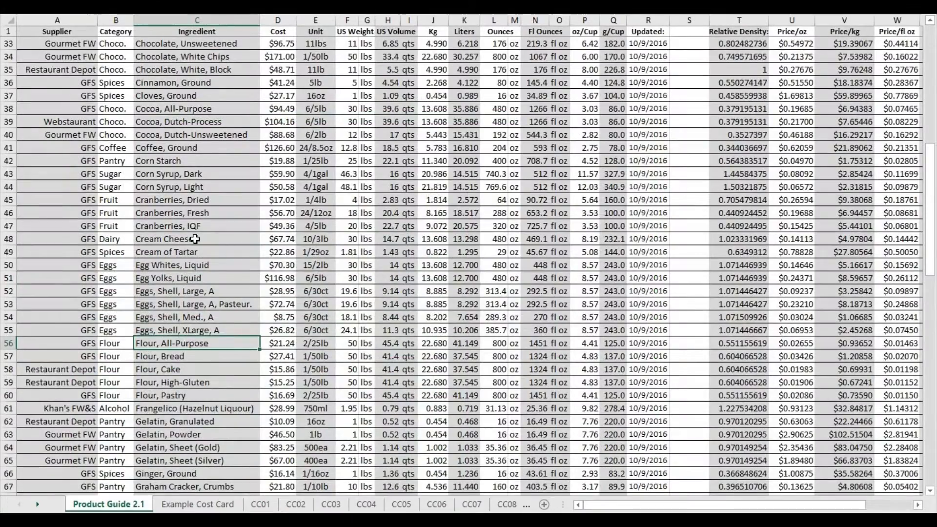
pyautogui.scroll(-6, 194, 239)
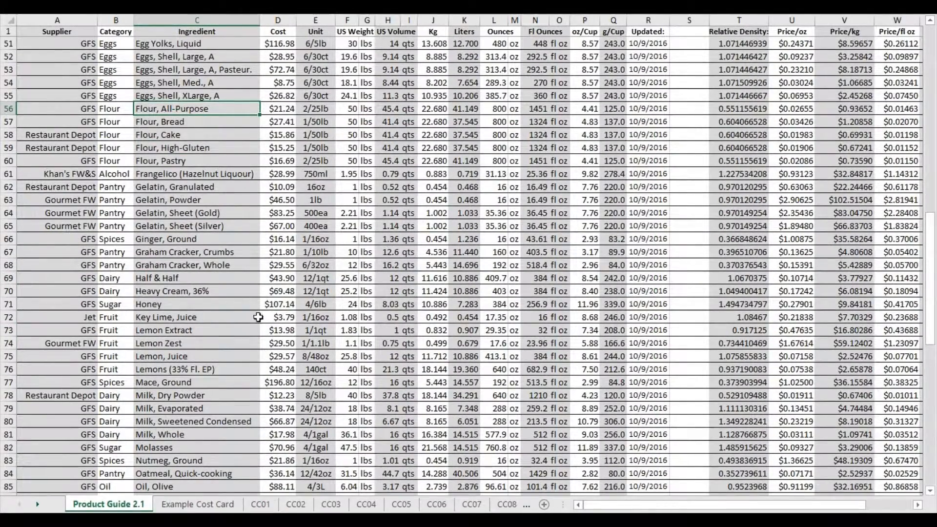
pyautogui.click(267, 305)
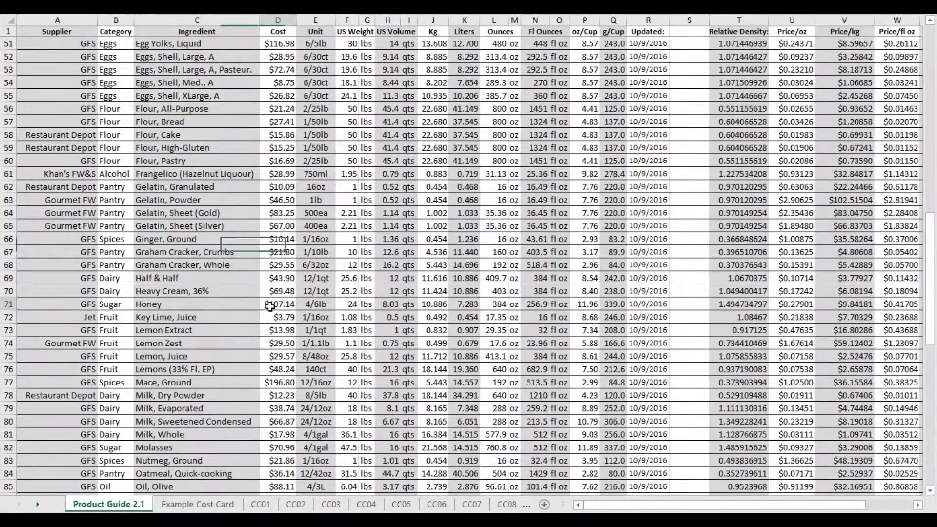
pyautogui.hotkey('ctrl', 'c')
pyautogui.click(461, 305)
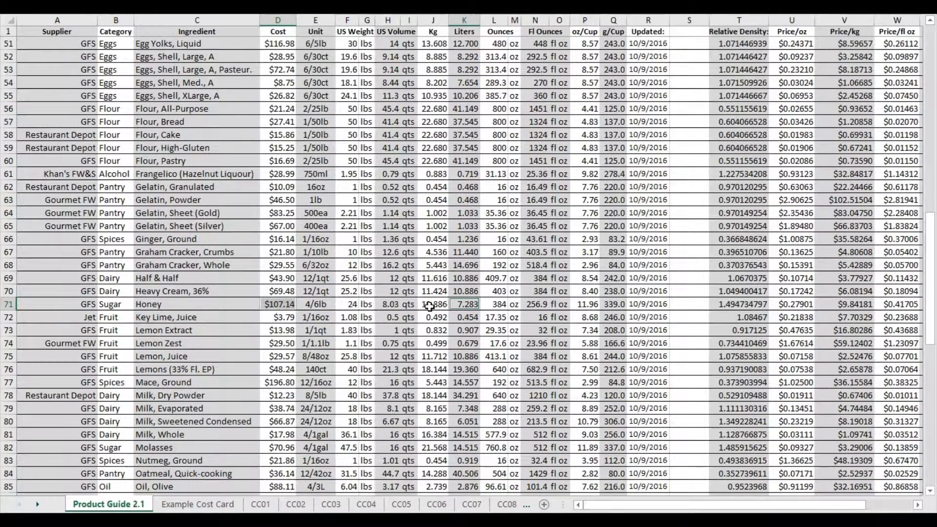
pyautogui.click(426, 305)
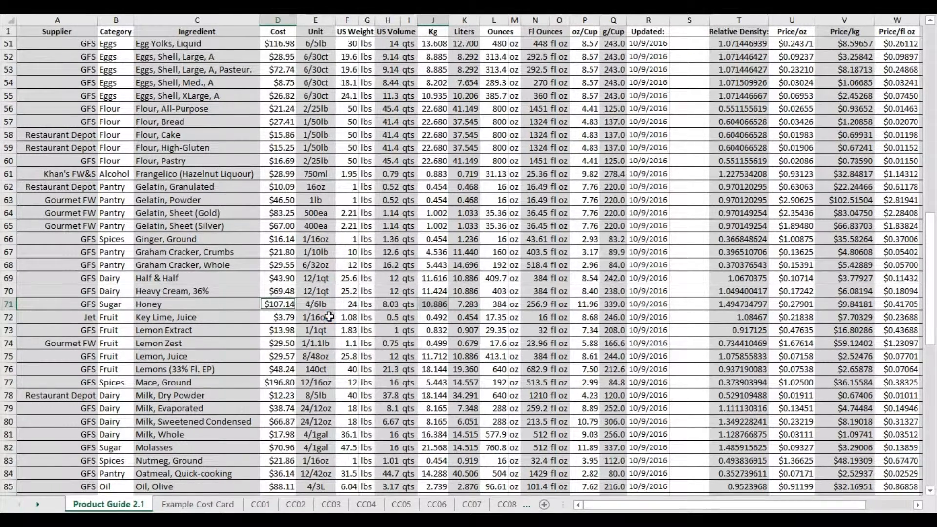
pyautogui.hotkey('ctrl', 'c')
# Paste the copied $107.14 and 10.886 as values only into honey's invoice Cost and Amount on the CC01 card, with kg as the unit.
pyautogui.click(295, 504)
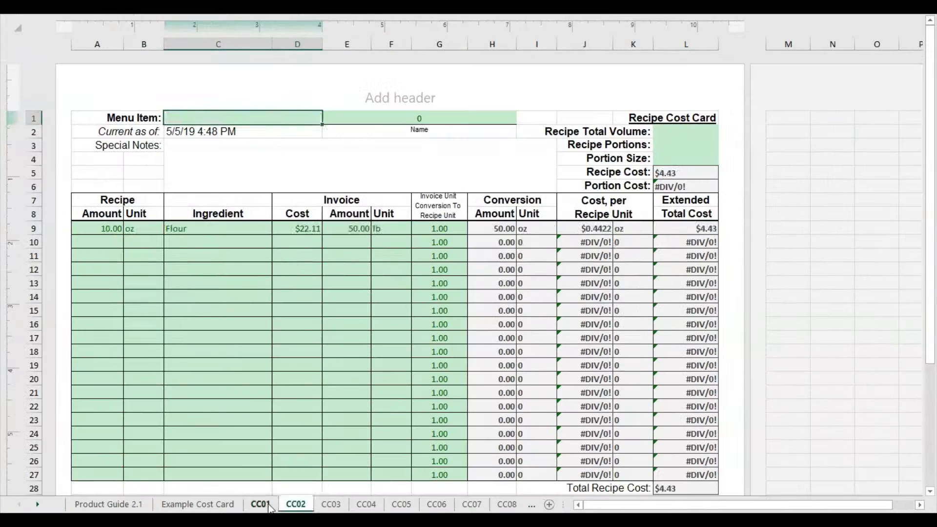
pyautogui.click(260, 505)
pyautogui.rightClick(296, 288)
pyautogui.click(342, 68)
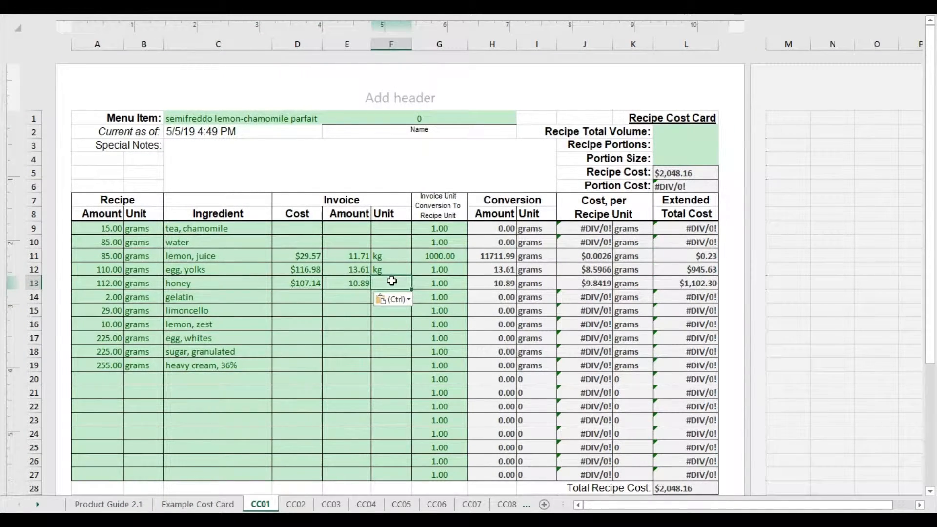
pyautogui.write('kg')
pyautogui.click(293, 351)
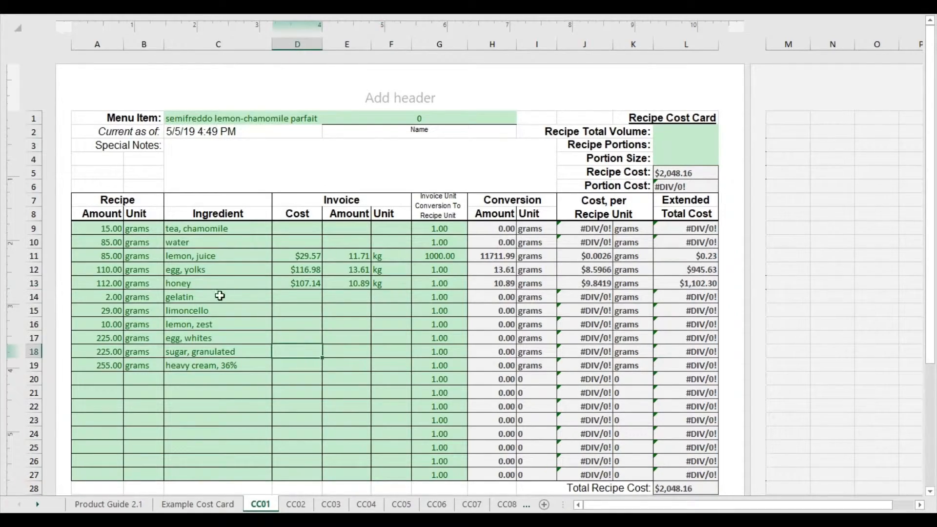
# Find the silver sheet gelatin in the product guide and copy its Cost and Kg cells together.
pyautogui.click(108, 504)
pyautogui.click(254, 344)
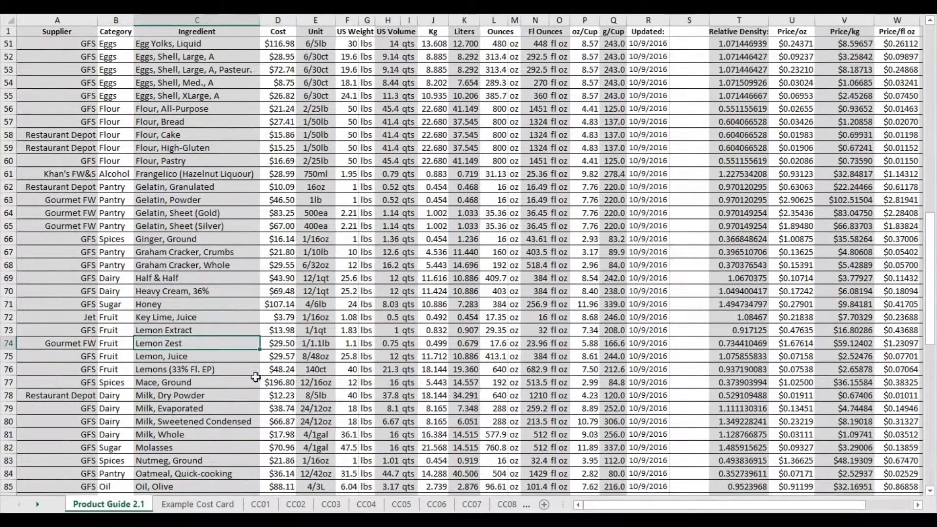
pyautogui.scroll(6, 175, 417)
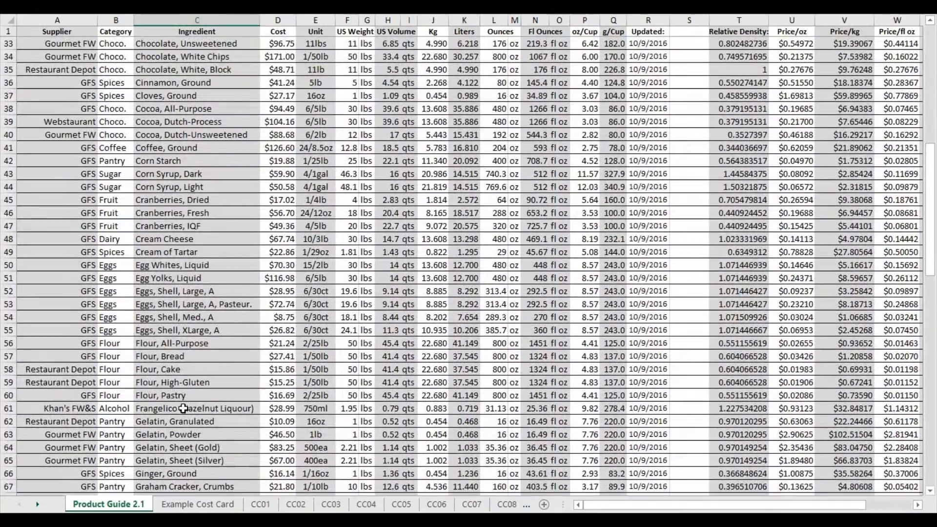
pyautogui.scroll(-1, 188, 407)
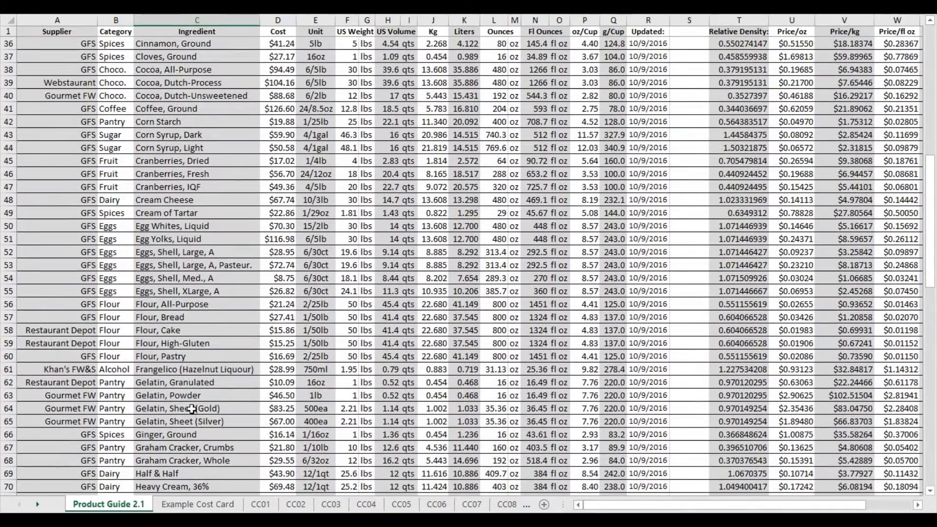
pyautogui.click(169, 384)
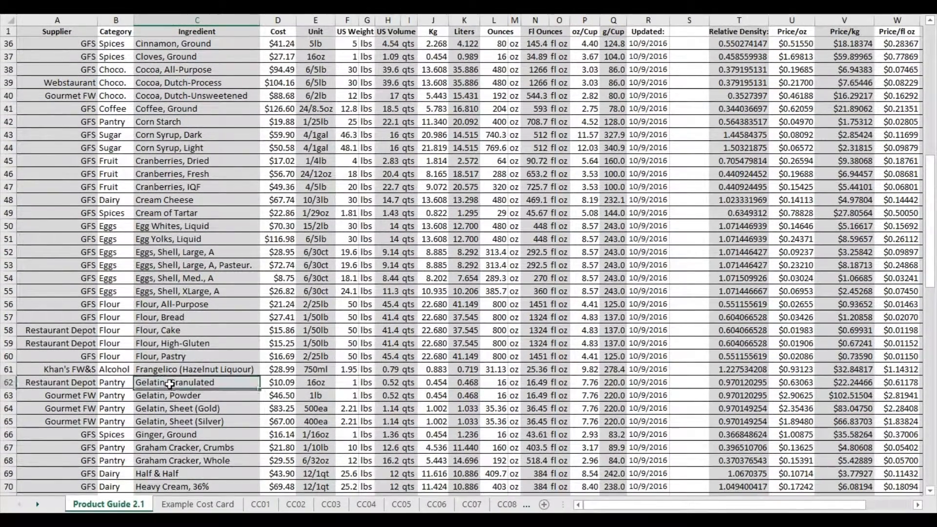
pyautogui.click(175, 420)
pyautogui.click(269, 419)
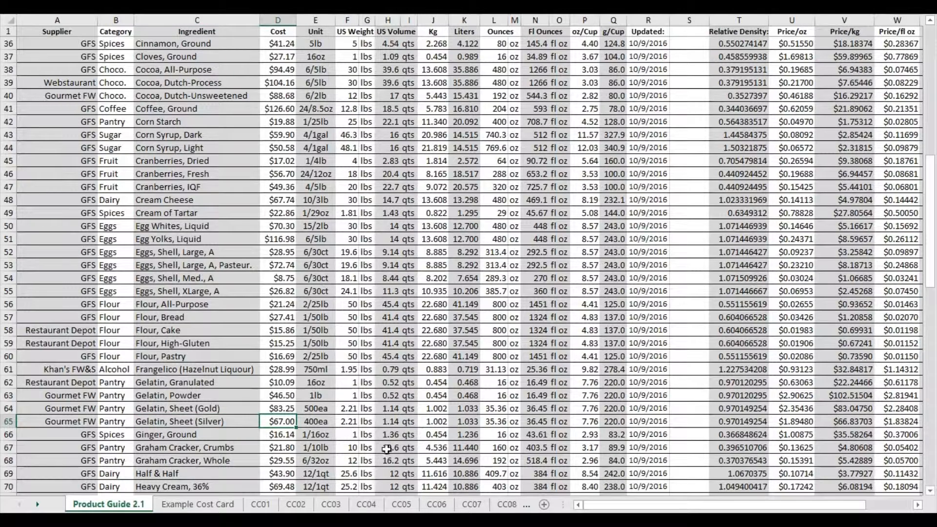
pyautogui.hotkey('ctrl', 'c')
pyautogui.click(438, 420)
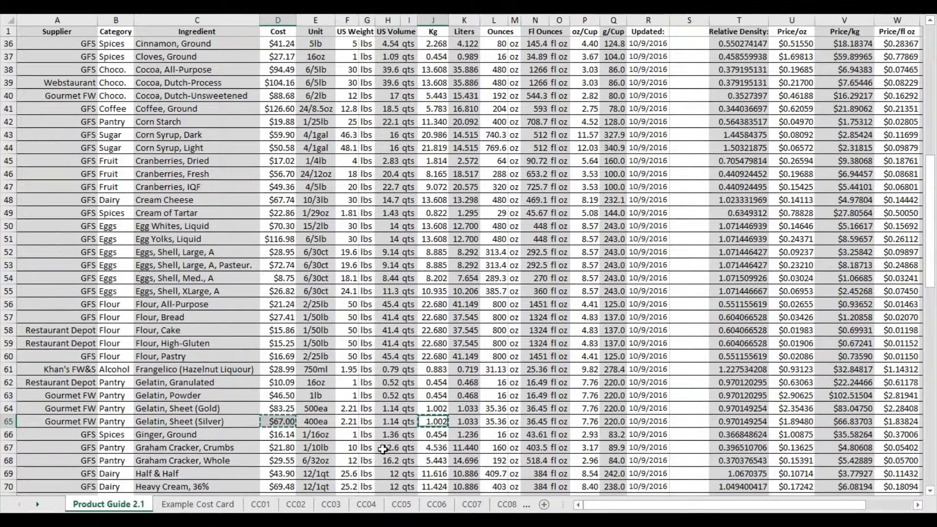
# Paste the copied $67.00 and 1.002 as values only into gelatin's invoice Cost and Amount on the CC01 card, with kg as the unit.
pyautogui.click(255, 508)
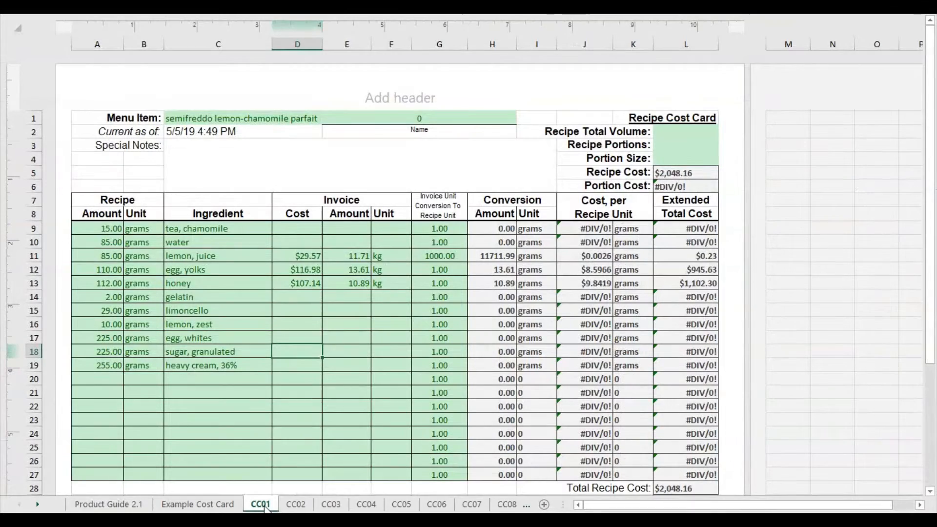
pyautogui.rightClick(309, 303)
pyautogui.click(354, 81)
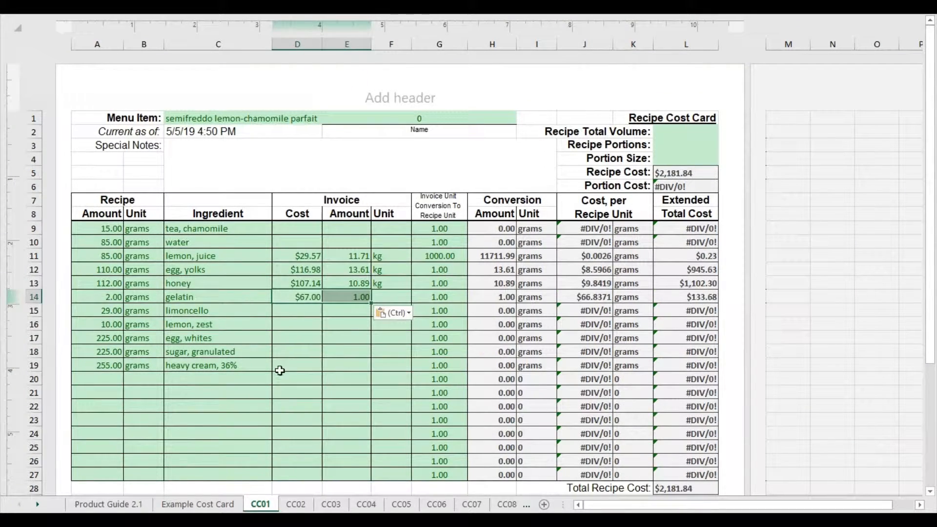
pyautogui.click(394, 296)
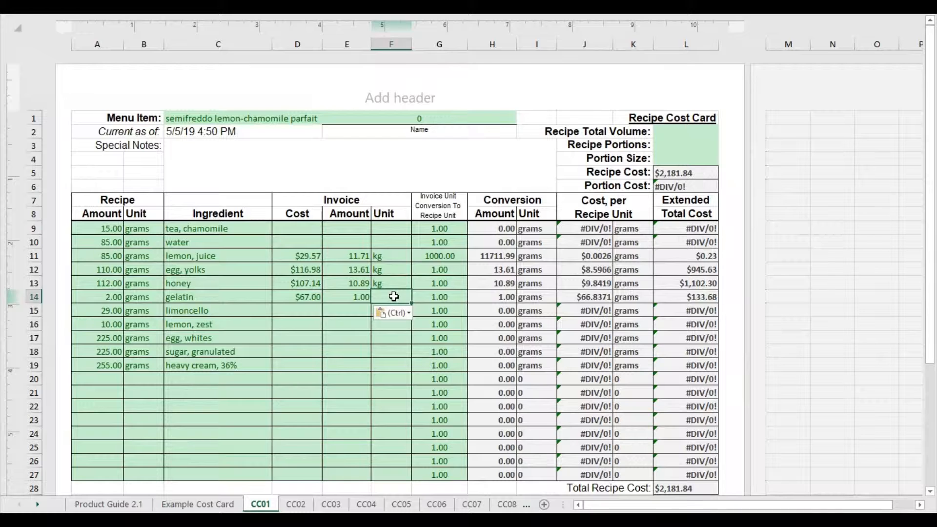
pyautogui.write('kg')
# Look through the product guide for limoncello.
pyautogui.click(304, 310)
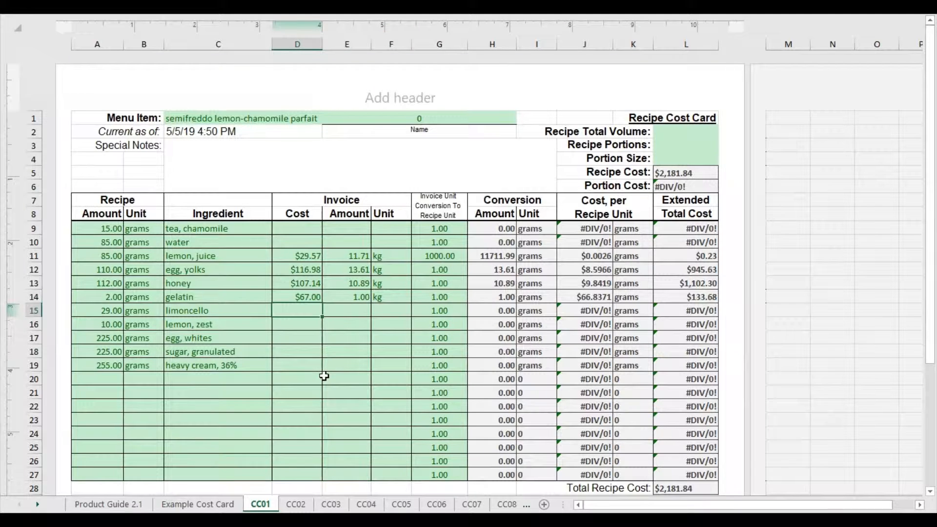
pyautogui.click(108, 505)
pyautogui.scroll(-1, 469, 264)
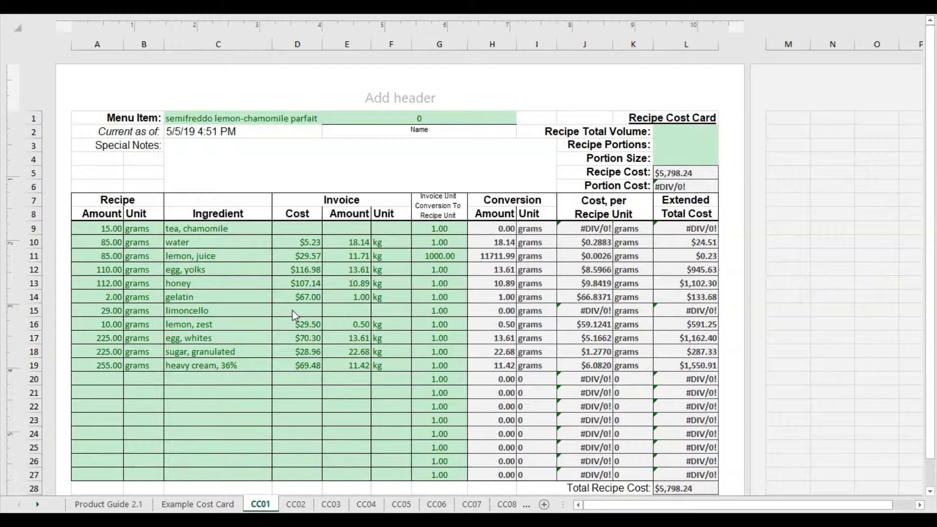
# Review the chamomile tea and limoncello rows on the CC01 card for missing invoice data.
pyautogui.click(178, 226)
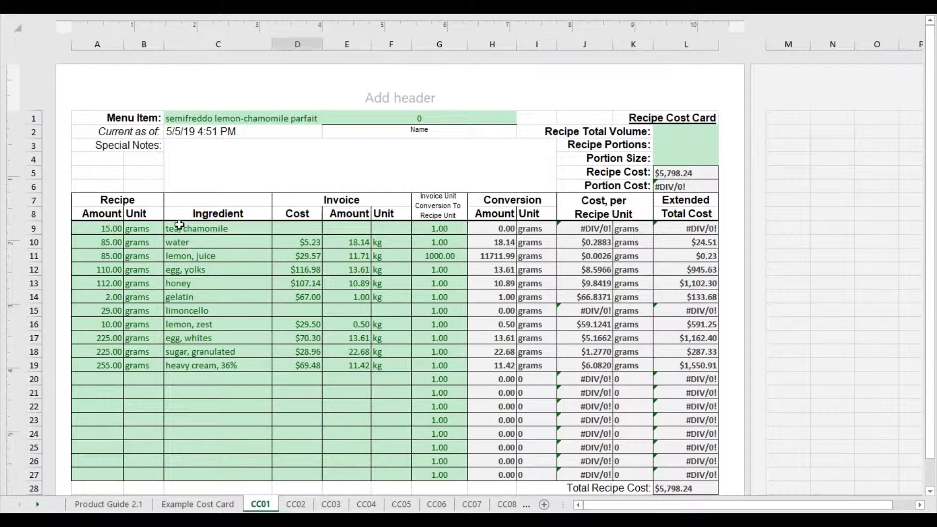
pyautogui.click(214, 230)
pyautogui.click(209, 311)
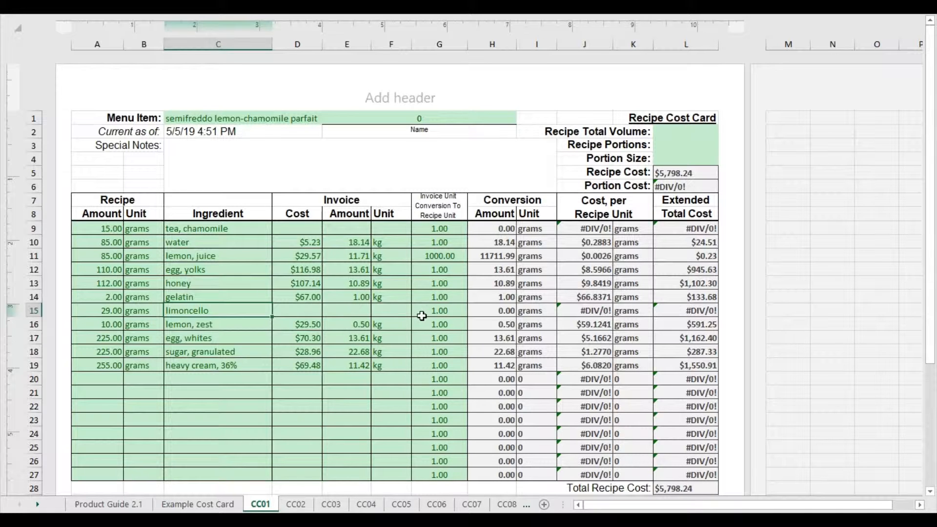
# Set the invoice-to-recipe unit conversion to 1000 for water and egg yolks.
pyautogui.click(439, 242)
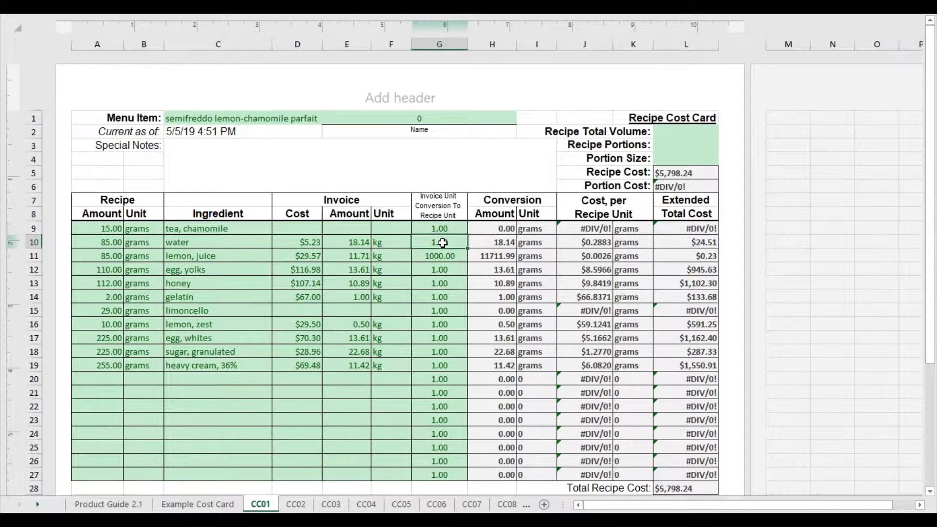
pyautogui.write('1000')
pyautogui.click(448, 282)
pyautogui.press('Up')
pyautogui.write('100')
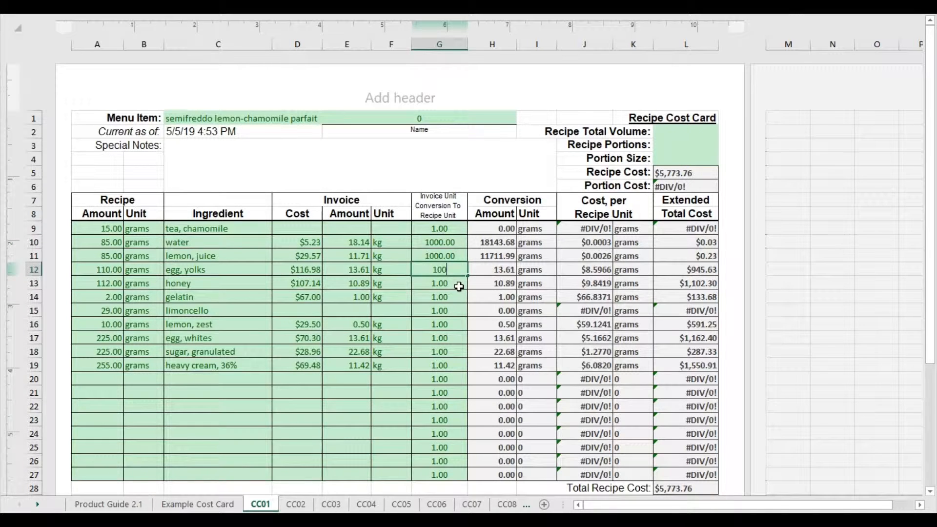
pyautogui.write('0')
pyautogui.press('Return')
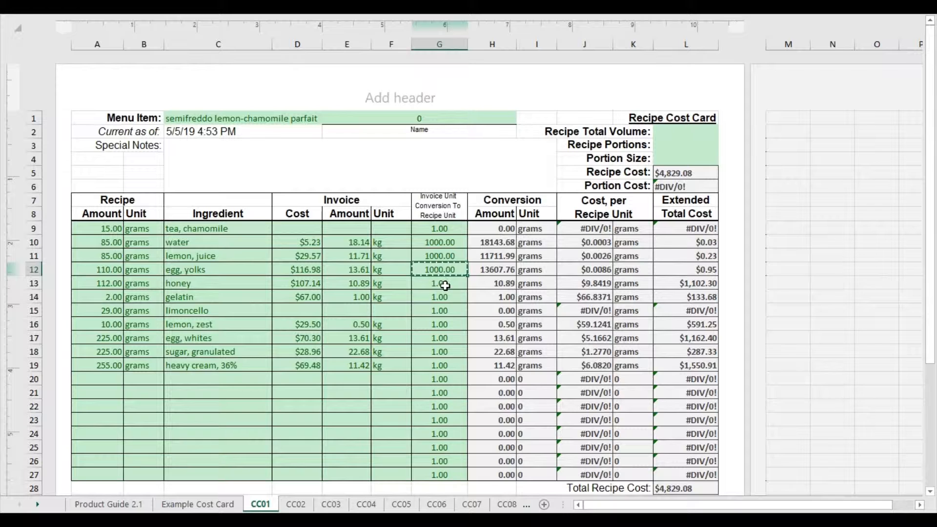
# Copy the egg yolks' 1000 conversion to honey, gelatin, lemon zest, egg whites, granulated sugar and heavy cream, leaving out limoncello.
pyautogui.moveTo(445, 286); pyautogui.dragTo(437, 360)
pyautogui.hotkey('ctrl', 'v')
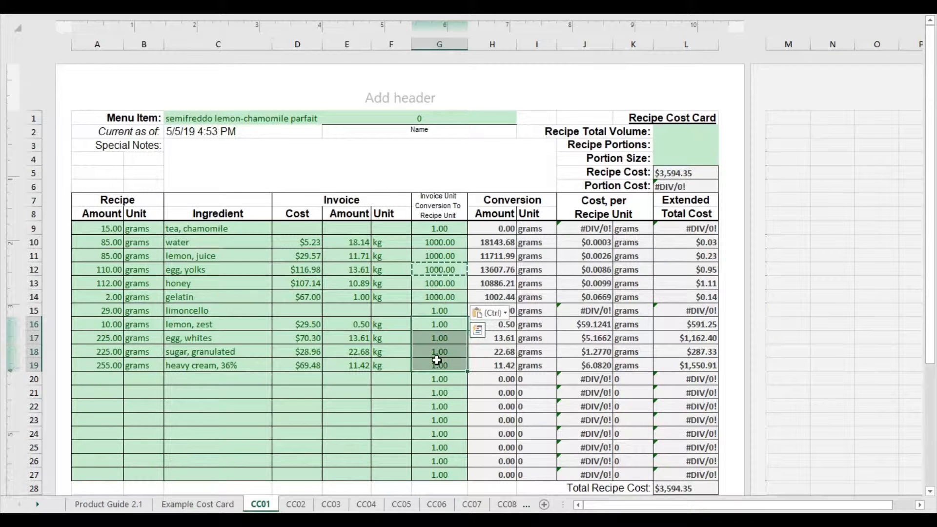
pyautogui.hotkey('ctrl', 'v')
pyautogui.click(391, 393)
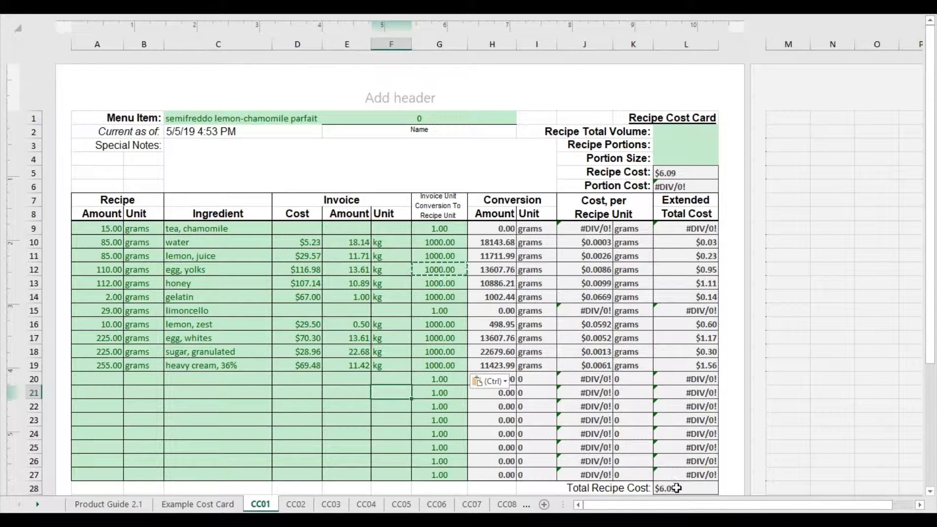
# Check the total recipe cost and review the ingredient list on the cost card.
pyautogui.click(686, 490)
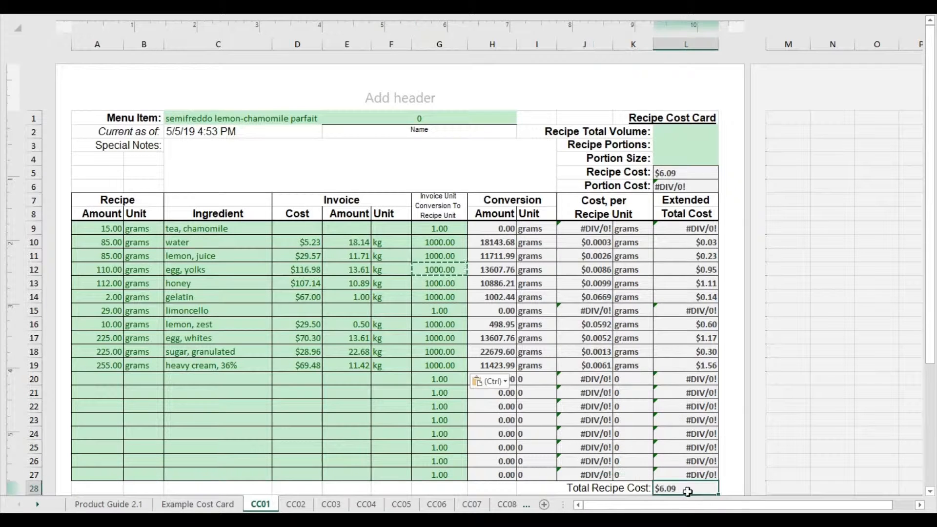
pyautogui.click(290, 393)
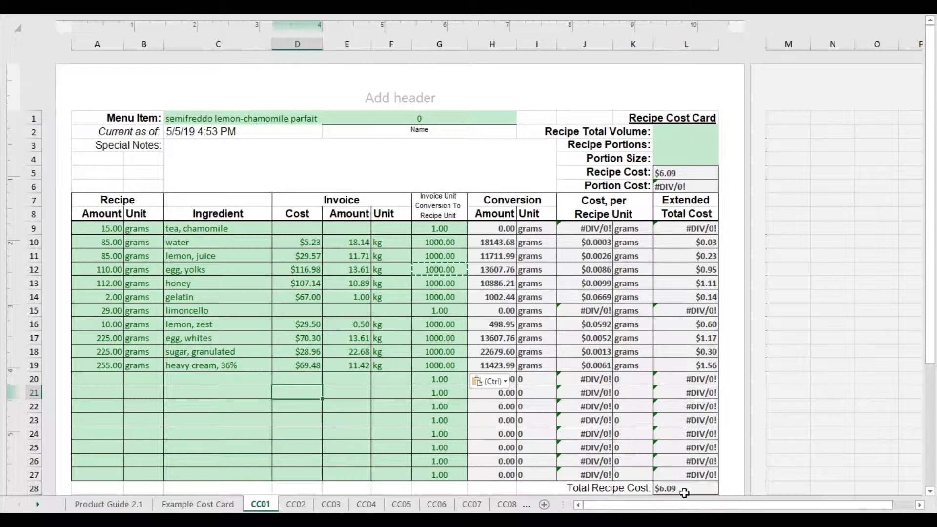
pyautogui.click(360, 394)
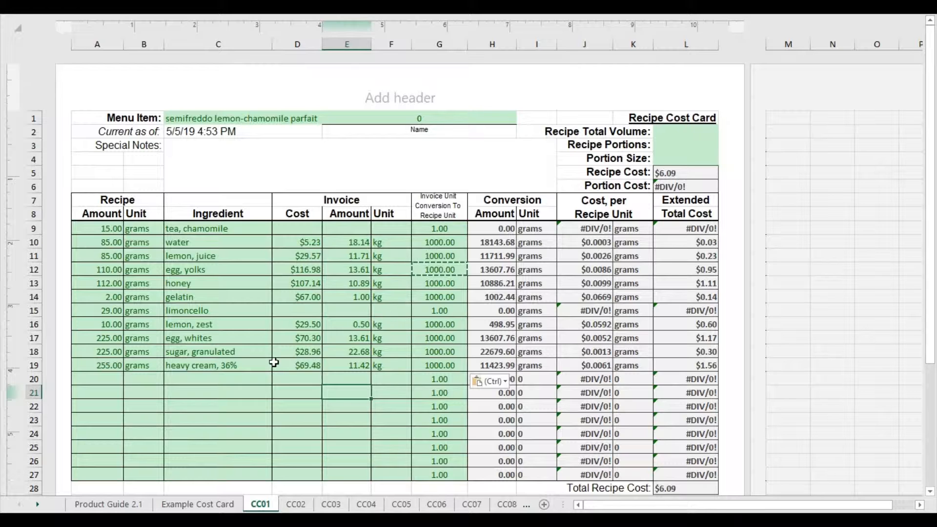
pyautogui.moveTo(199, 229); pyautogui.dragTo(203, 351)
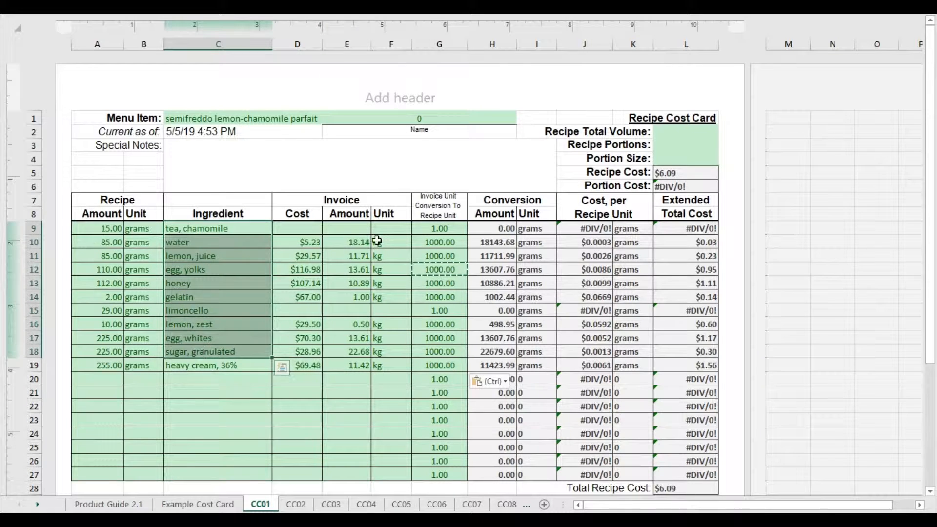
# Switch to the browser, search Google for "shopping chamomile tea" and open the Amazon results for the missing tea price.
pyautogui.click(303, 229)
pyautogui.click(226, 228)
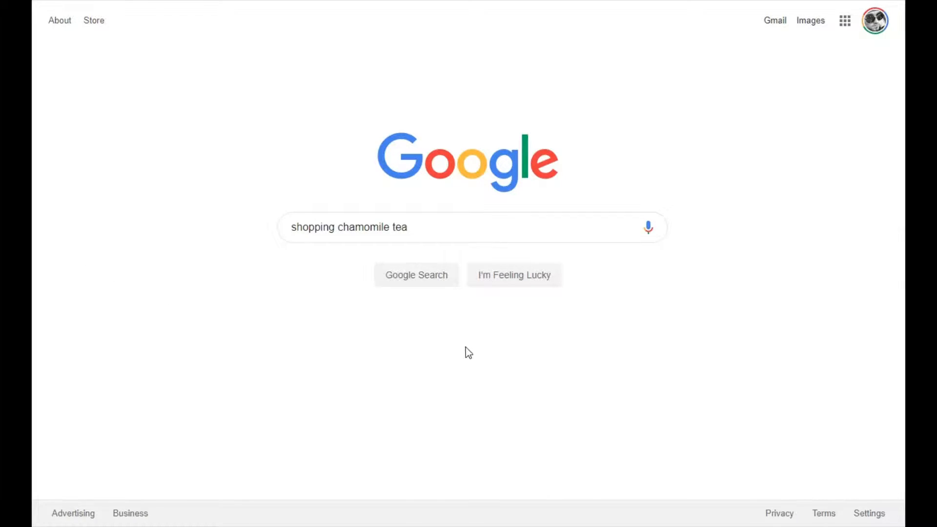
pyautogui.click(414, 286)
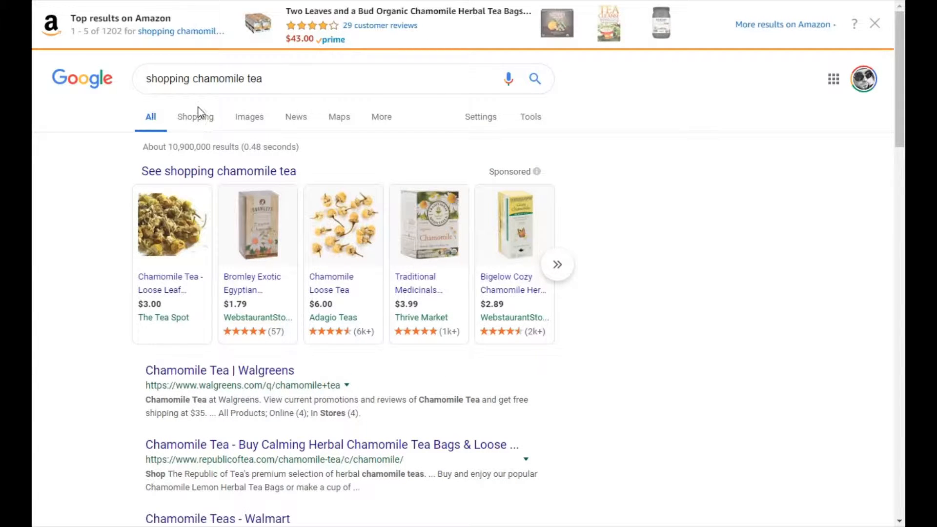
pyautogui.click(175, 35)
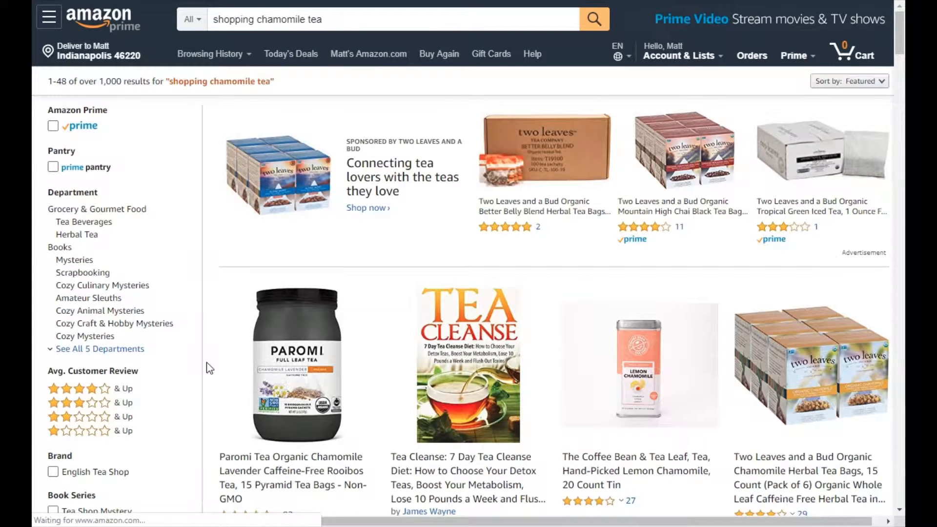
# Compare the prices per count and per ounce of the chamomile teas in the Amazon results.
pyautogui.scroll(-3, 342, 347)
pyautogui.scroll(-4, 343, 347)
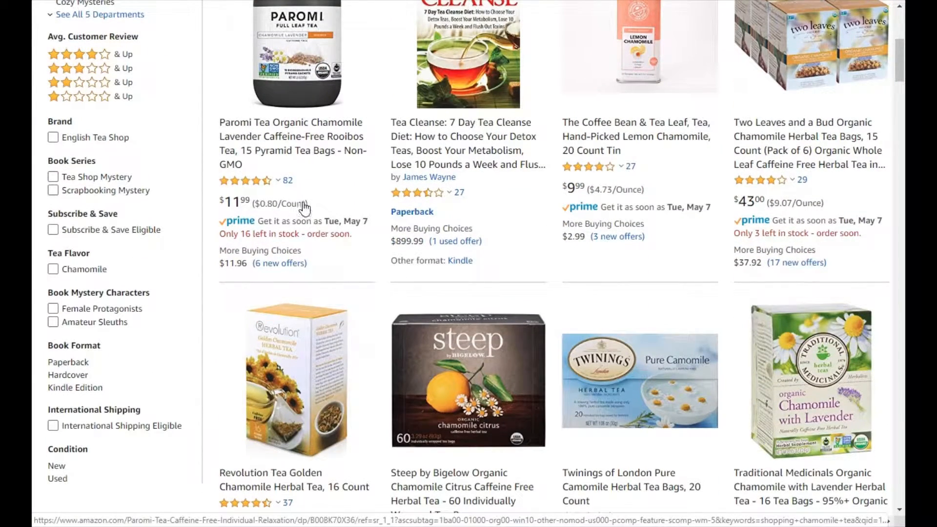
pyautogui.moveTo(309, 204); pyautogui.dragTo(254, 204)
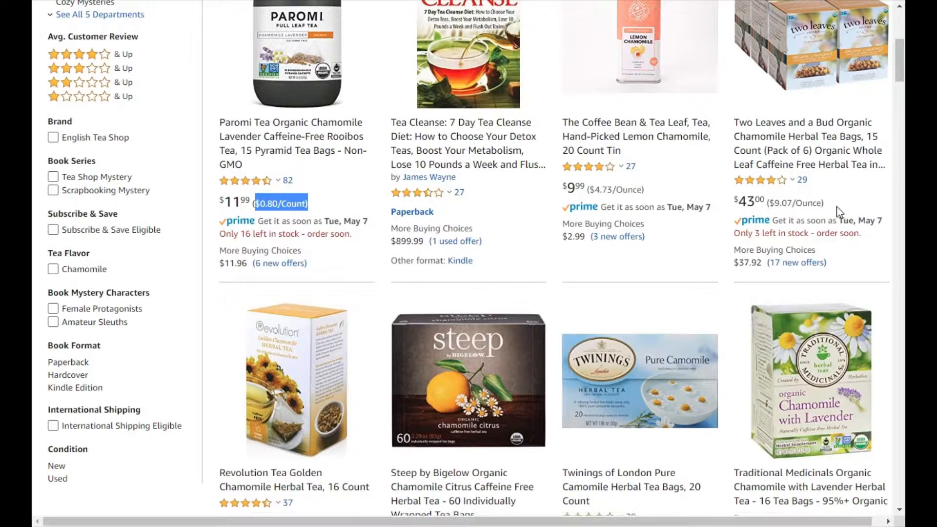
pyautogui.moveTo(825, 203); pyautogui.dragTo(770, 202)
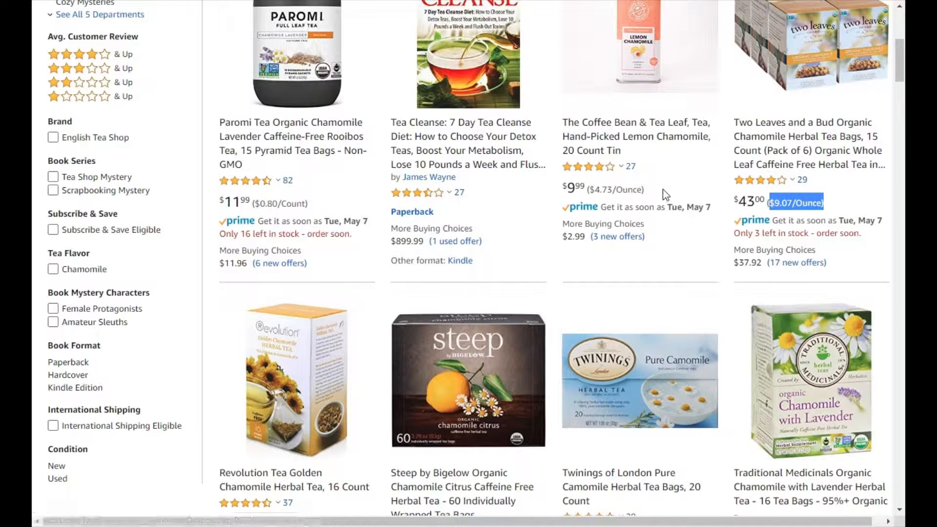
pyautogui.moveTo(652, 190); pyautogui.dragTo(586, 189)
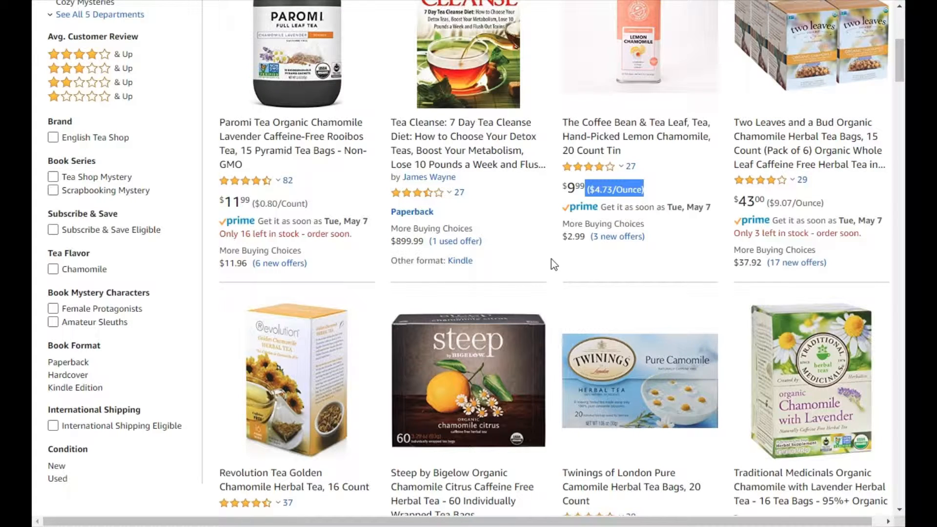
pyautogui.scroll(-4, 552, 258)
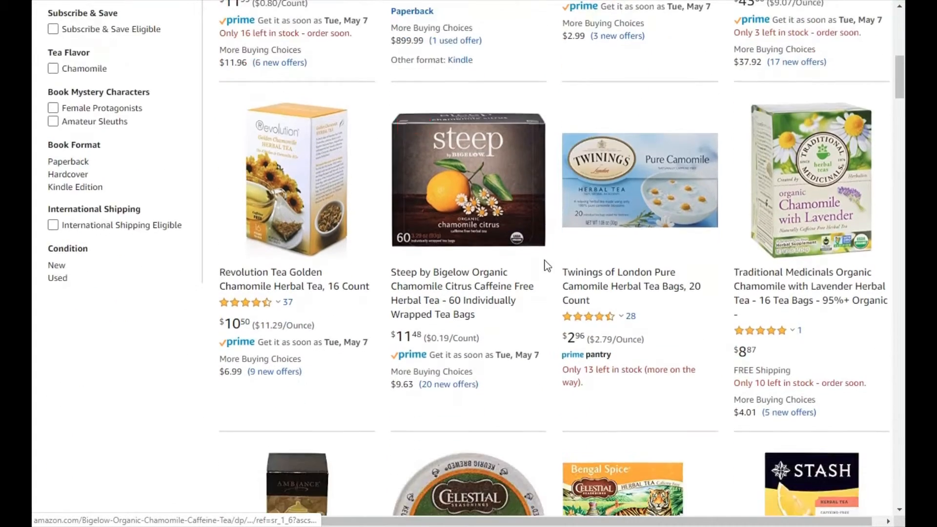
pyautogui.scroll(-4, 559, 245)
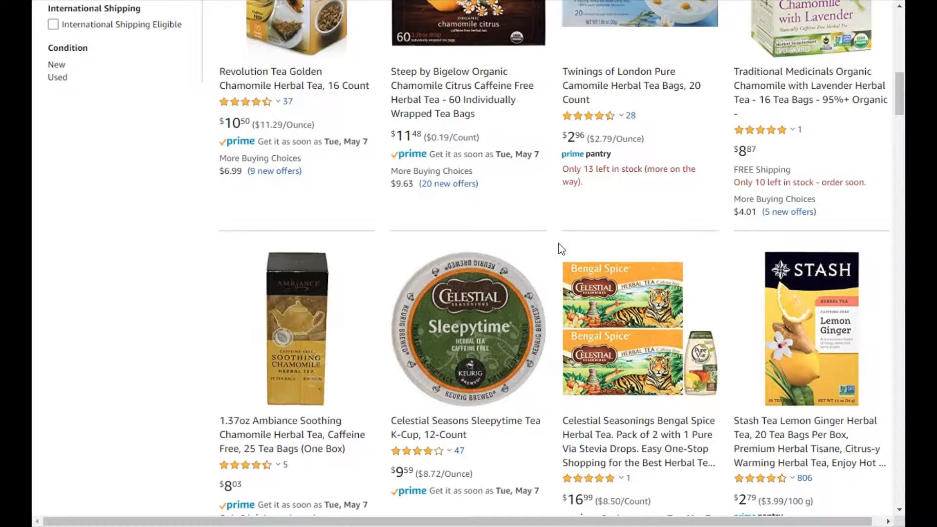
pyautogui.scroll(5, 560, 248)
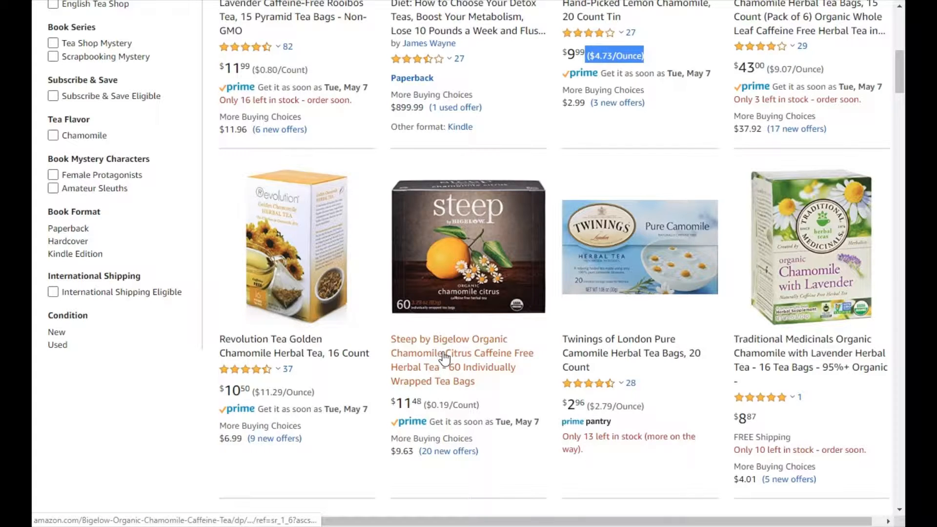
# Open the Steep by Bigelow Organic Chamomile Citrus tea page, read the box's net weight and copy the $11.48 price.
pyautogui.click(426, 361)
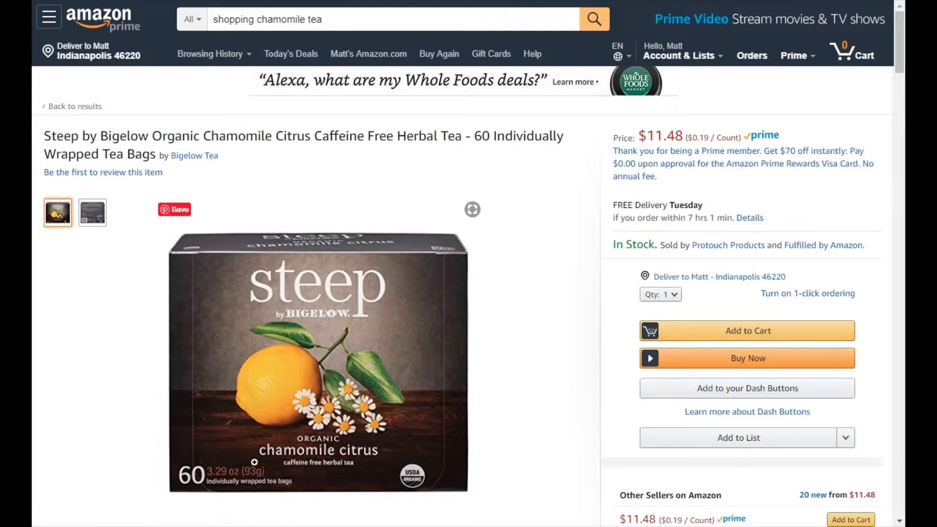
pyautogui.moveTo(289, 469)
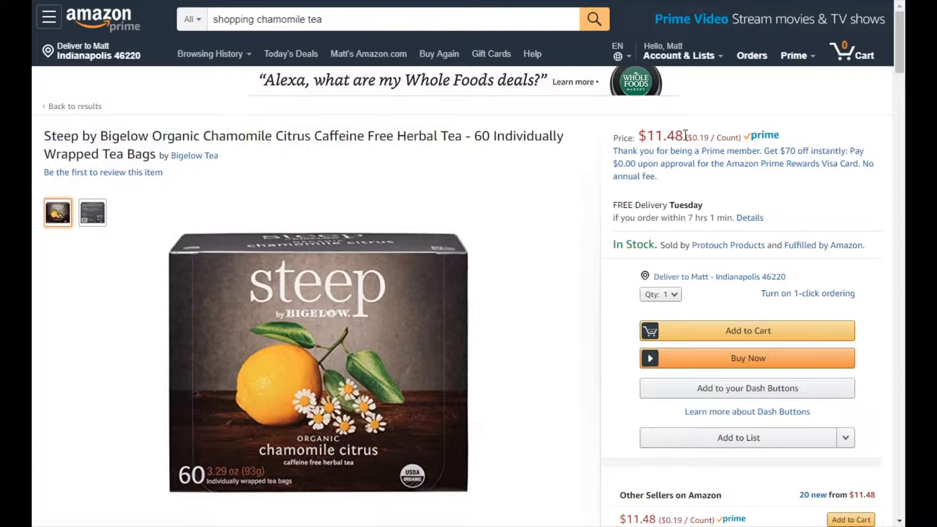
pyautogui.moveTo(680, 132); pyautogui.dragTo(641, 126)
pyautogui.rightClick(651, 128)
pyautogui.click(669, 144)
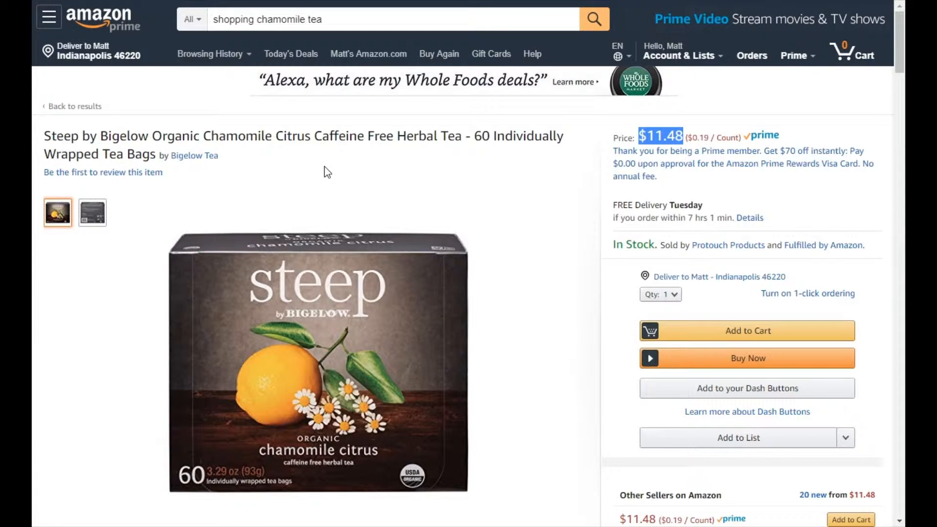
# Switch back to Excel, paste $11.48 as text only into chamomile tea's invoice Cost, and set its Amount to 93 with unit g.
pyautogui.hotkey('alt', 'Tab')
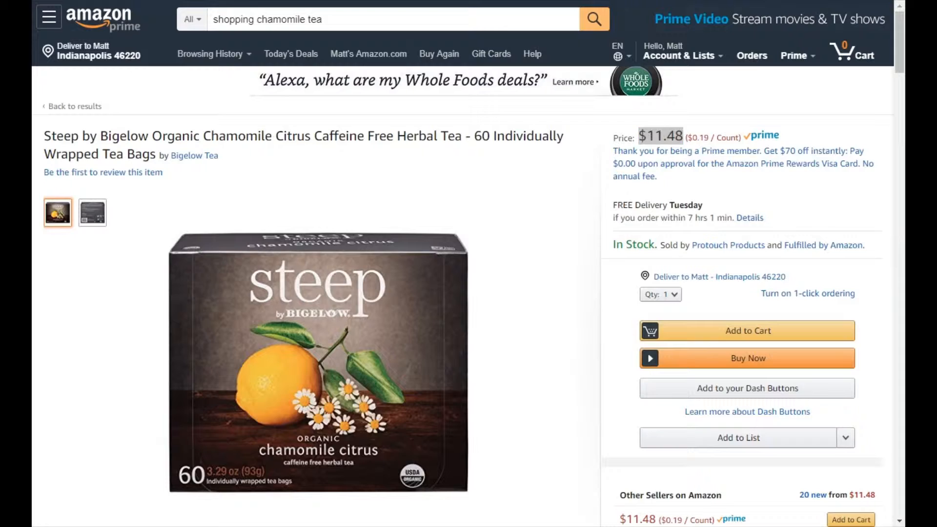
pyautogui.rightClick(290, 233)
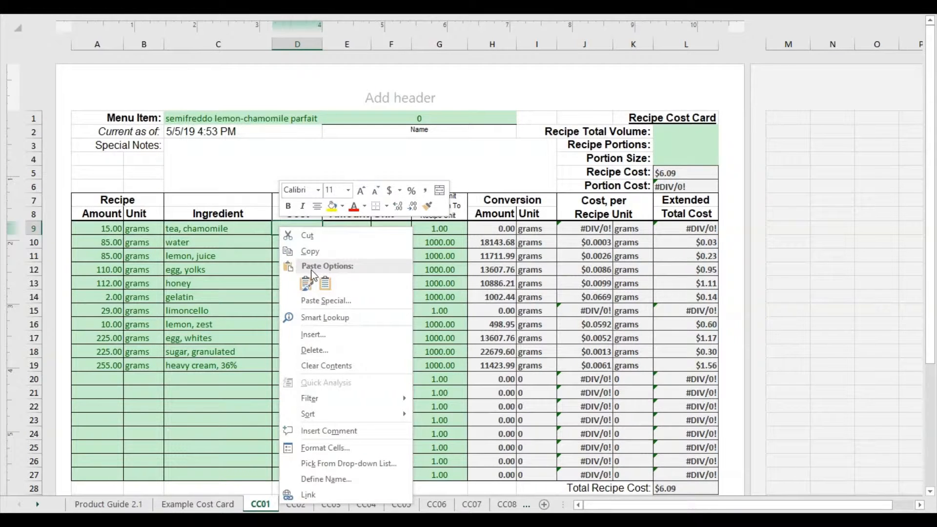
pyautogui.click(326, 285)
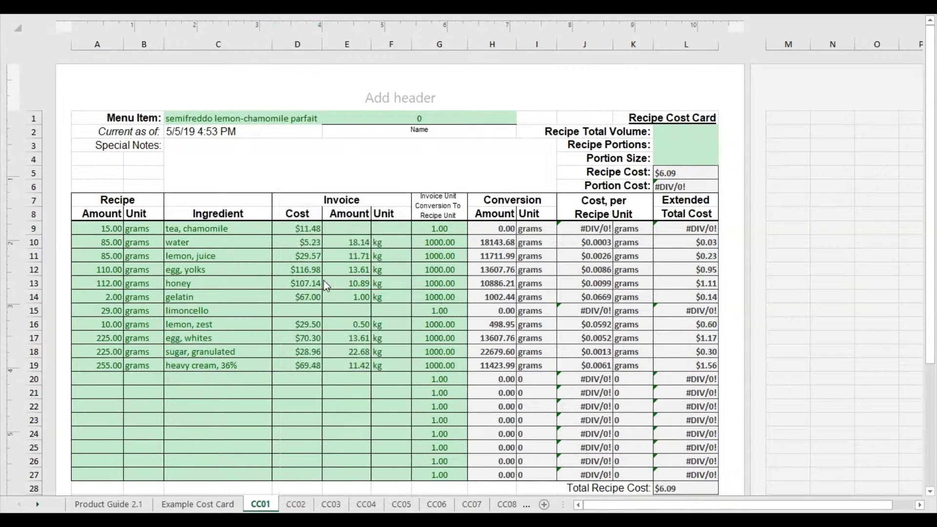
pyautogui.click(340, 228)
pyautogui.write('93')
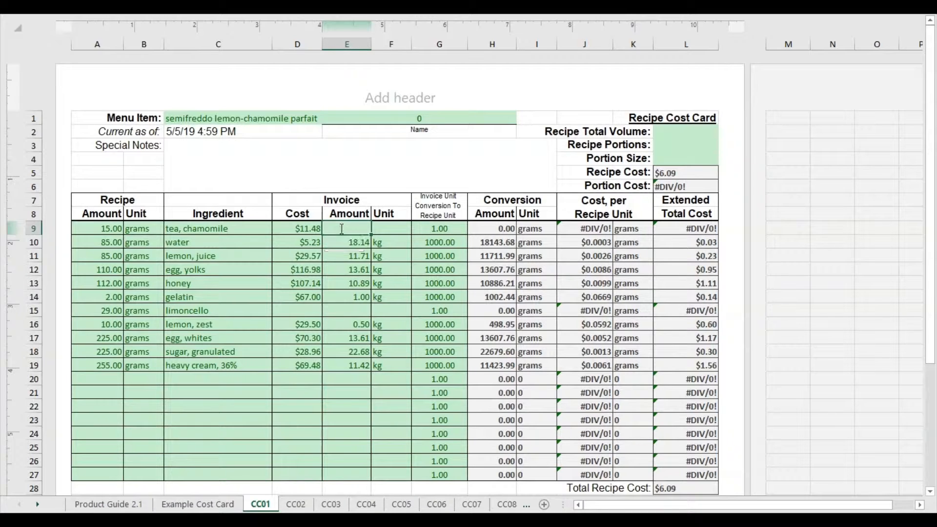
pyautogui.click(388, 230)
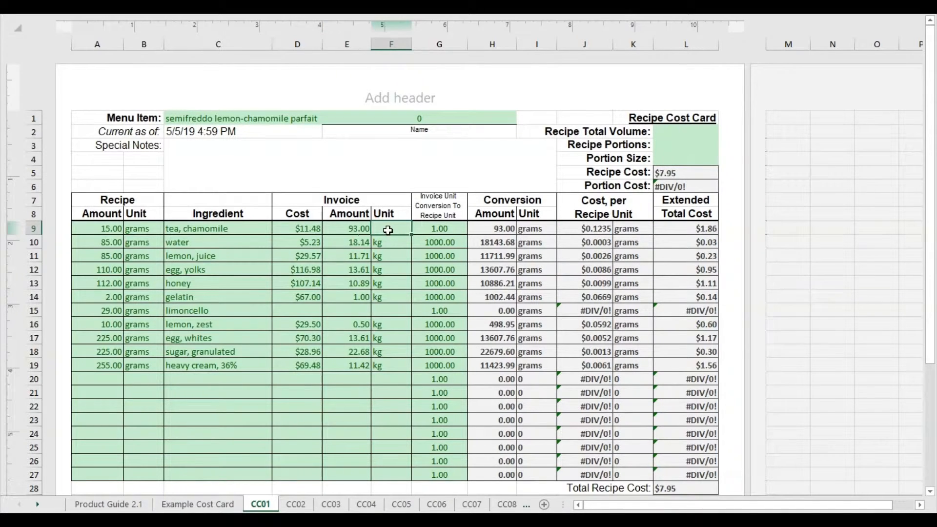
pyautogui.write('g')
pyautogui.press('Return')
pyautogui.click(389, 259)
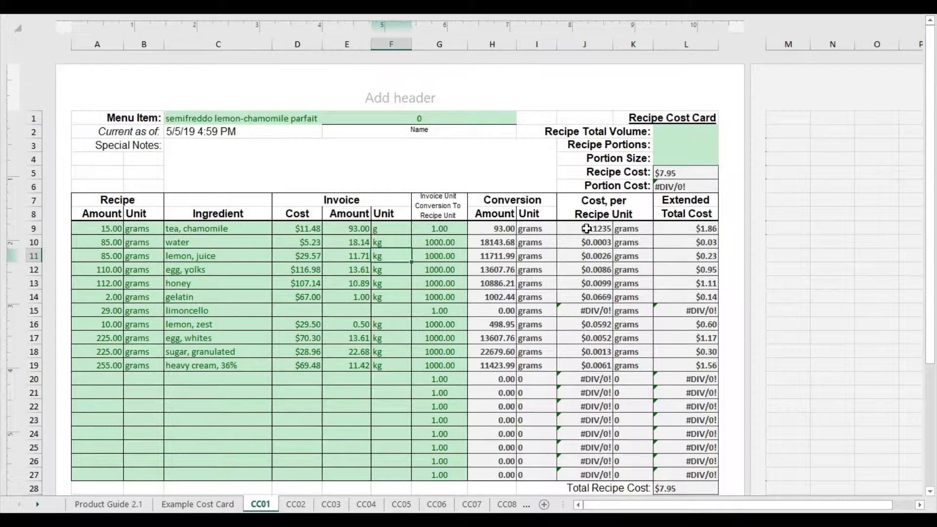
# Change chamomile tea's invoice Cost to $15.48.
pyautogui.click(302, 227)
pyautogui.press('F2')
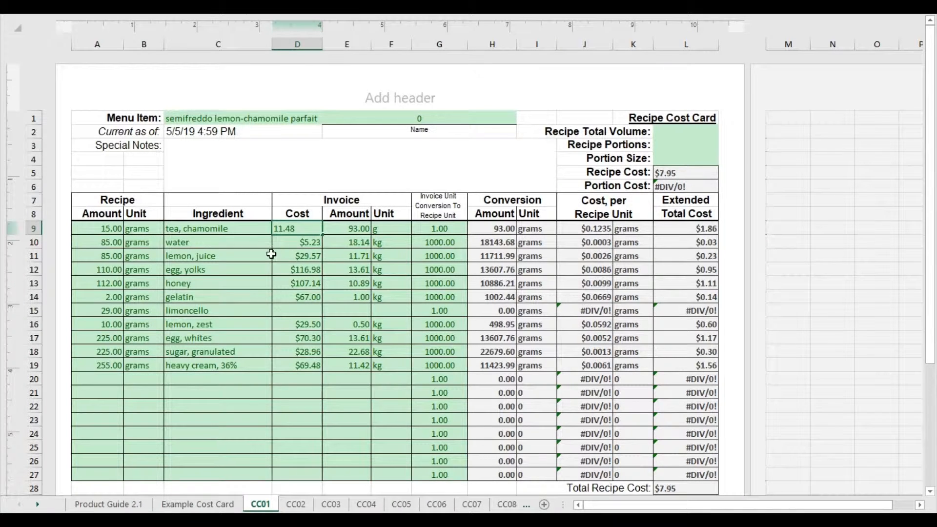
pyautogui.press('BackSpace')
pyautogui.write('5')
pyautogui.click(316, 254)
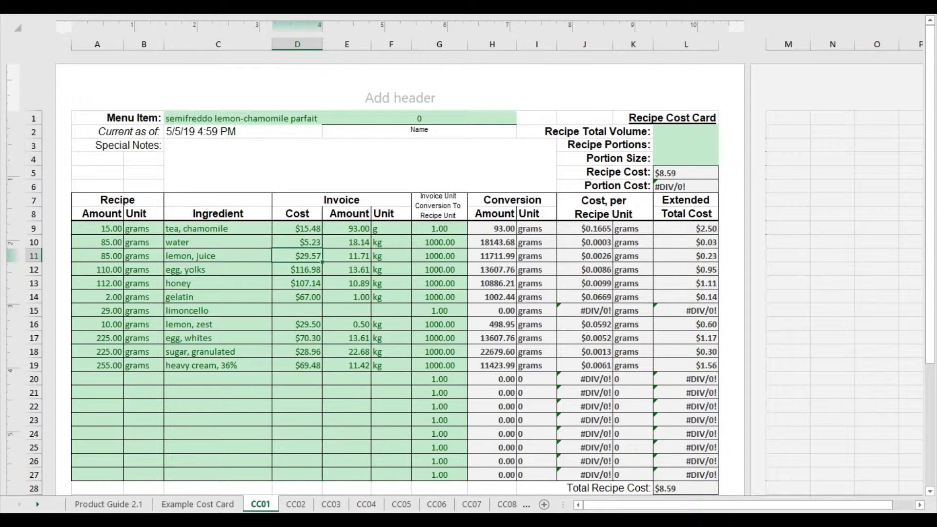
# Undo and redo the chamomile tea cost change to compare its effect on the Total Recipe Cost.
pyautogui.hotkey('ctrl', 'z')
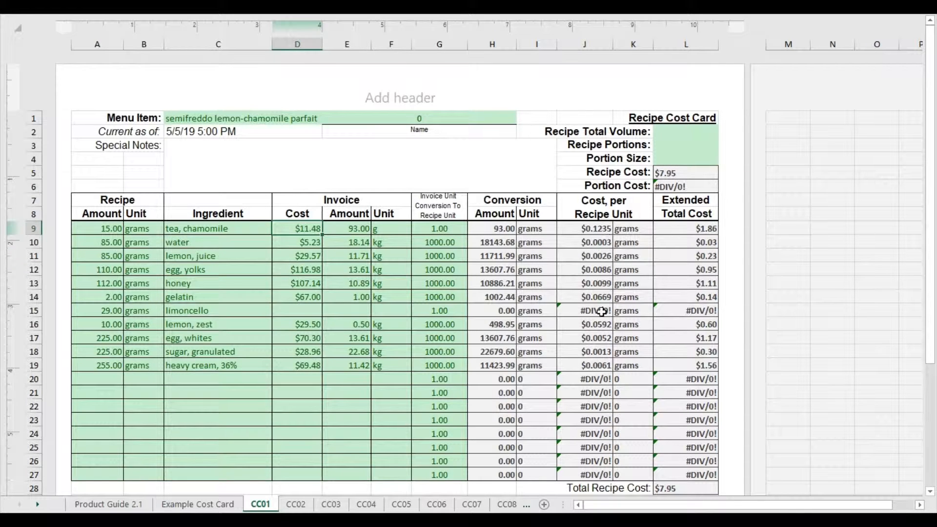
pyautogui.hotkey('ctrl', 'y')
pyautogui.hotkey('ctrl', 'z')
pyautogui.hotkey('ctrl', 'y')
pyautogui.click(685, 488)
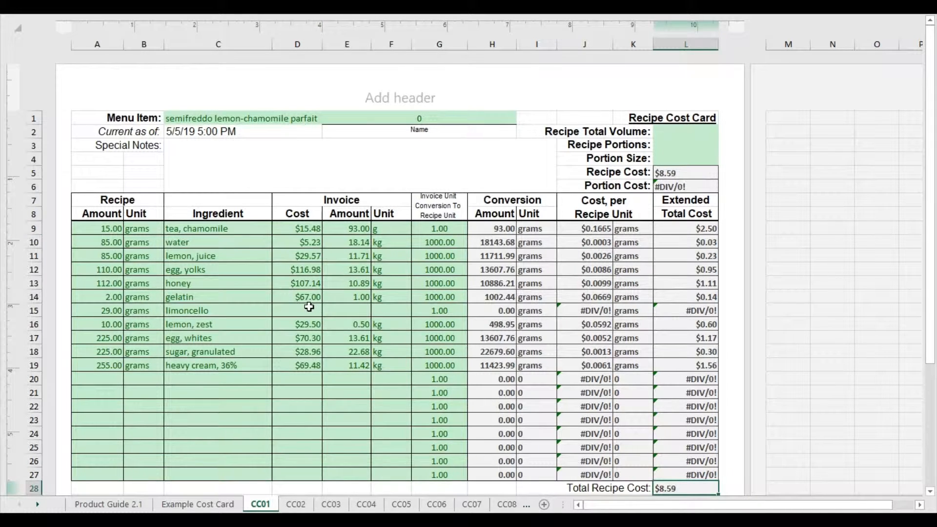
# Switch to the browser, search Google for "limoncello" and open its shopping results.
pyautogui.click(96, 521)
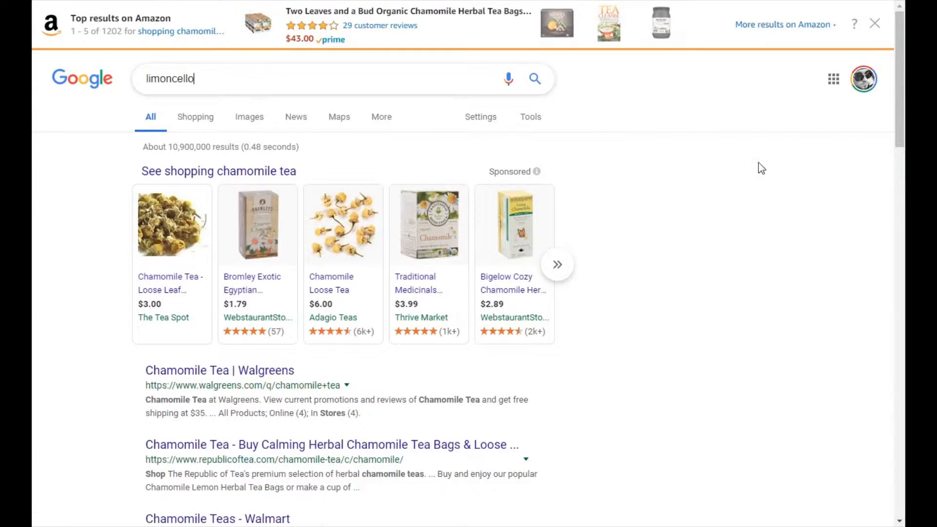
pyautogui.press('Return')
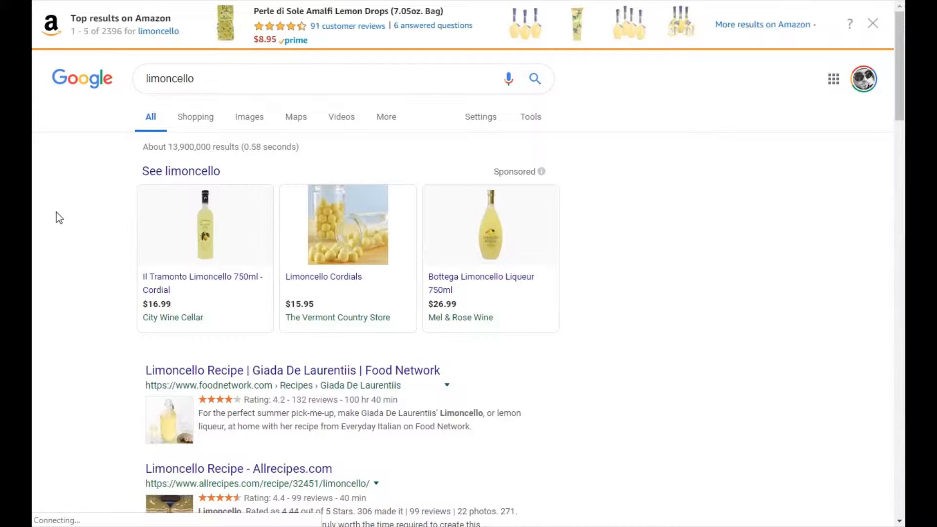
pyautogui.click(252, 185)
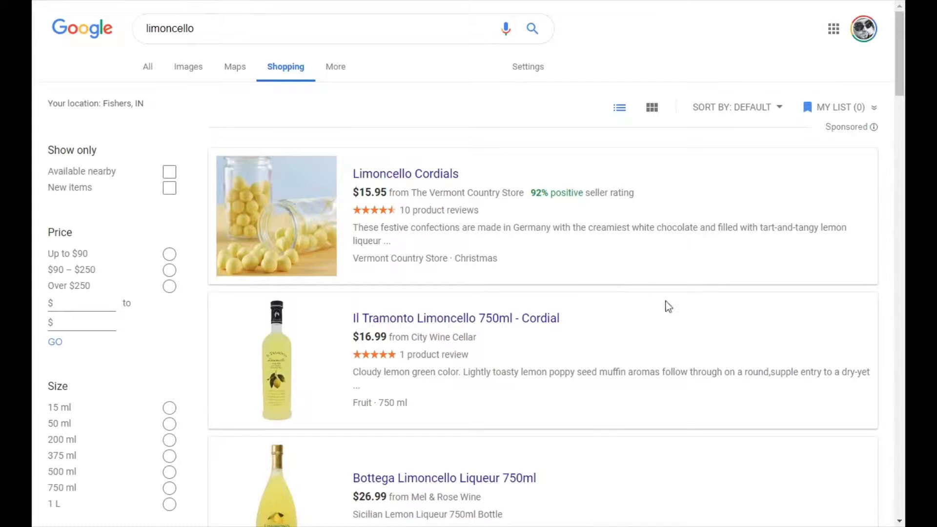
# Compare the limoncello bottle prices in the shopping results and copy the $19.99 price of the Caravella 750 ml bottle.
pyautogui.scroll(-3, 603, 244)
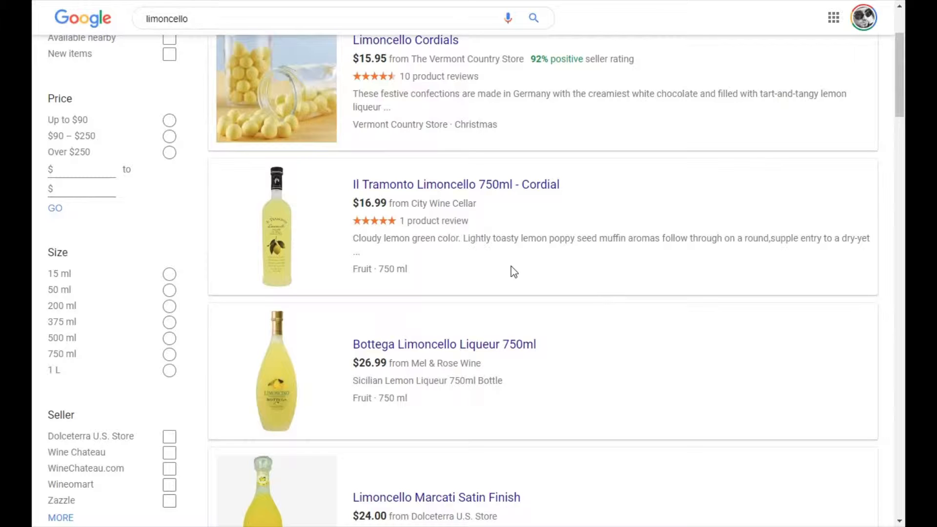
pyautogui.scroll(-3, 545, 271)
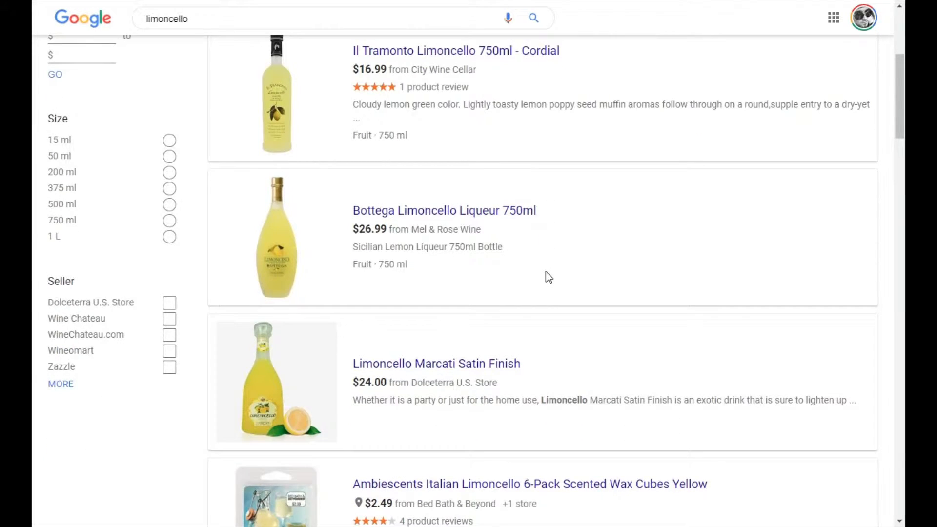
pyautogui.scroll(4, 556, 285)
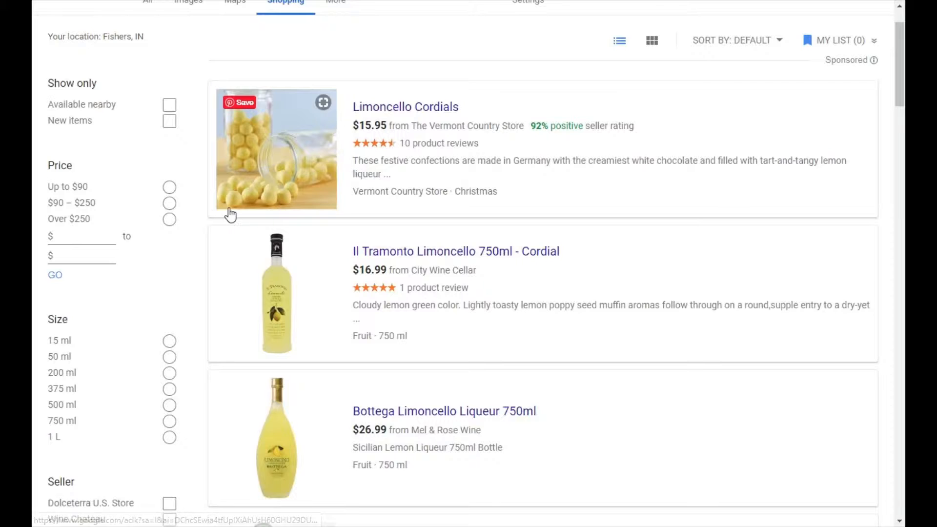
pyautogui.scroll(-3, 634, 310)
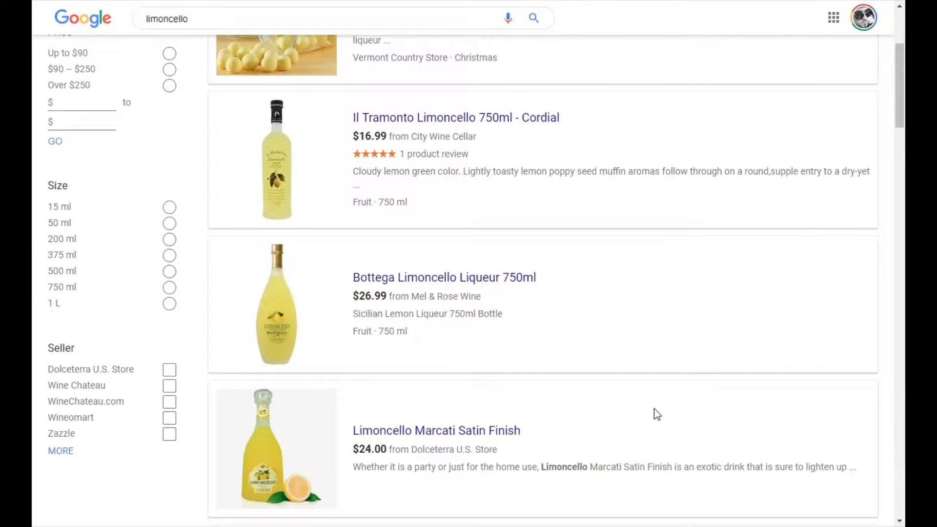
pyautogui.scroll(-4, 654, 401)
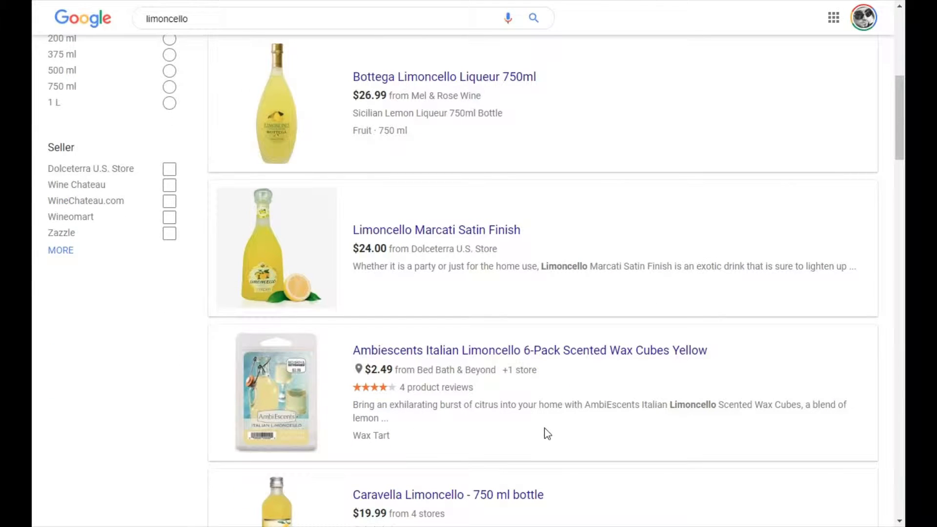
pyautogui.scroll(4, 561, 429)
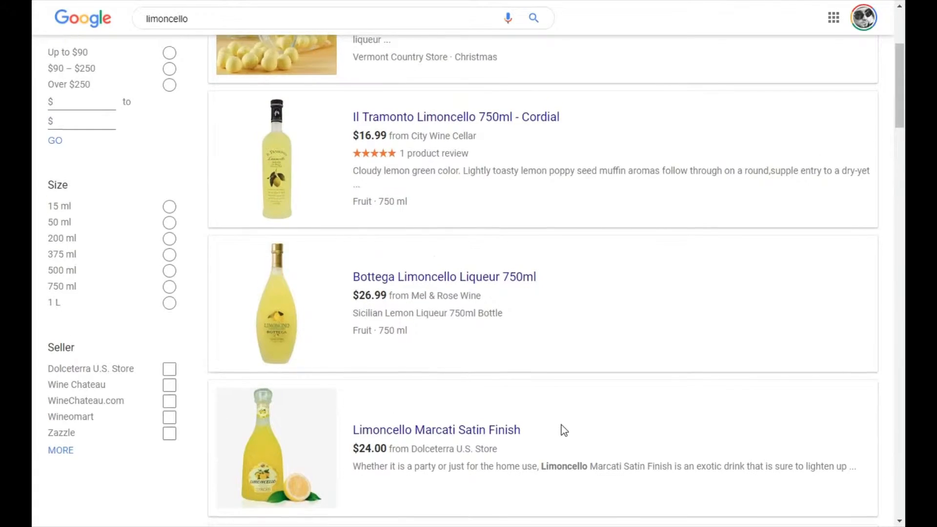
pyautogui.scroll(-7, 591, 413)
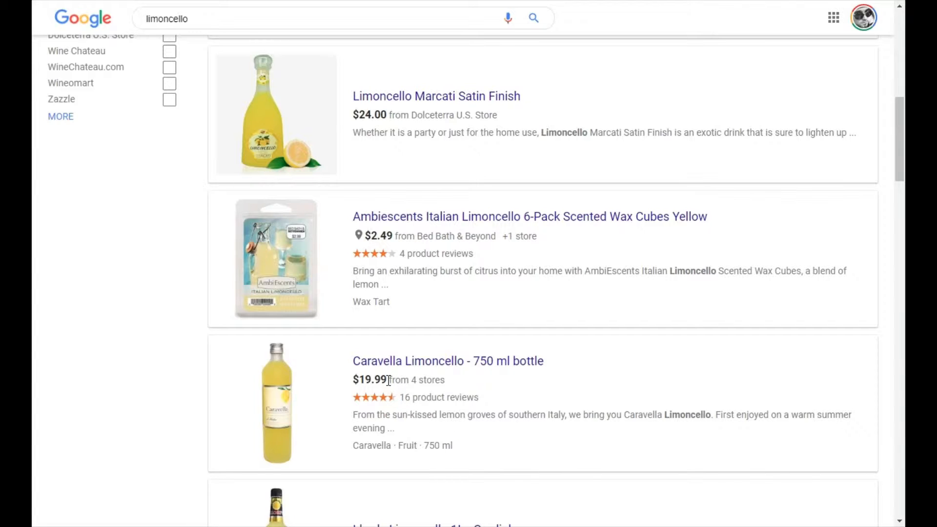
pyautogui.moveTo(388, 381); pyautogui.dragTo(353, 378)
pyautogui.hotkey('ctrl', 'c')
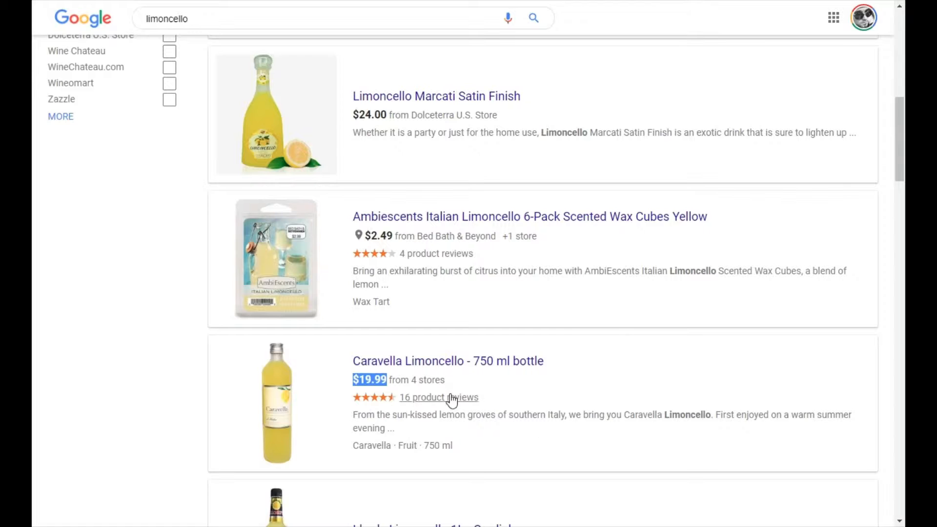
# Switch back to Excel, paste $19.99 as text only into limoncello's invoice Cost, and set its Amount to 750 with unit g.
pyautogui.click(70, 524)
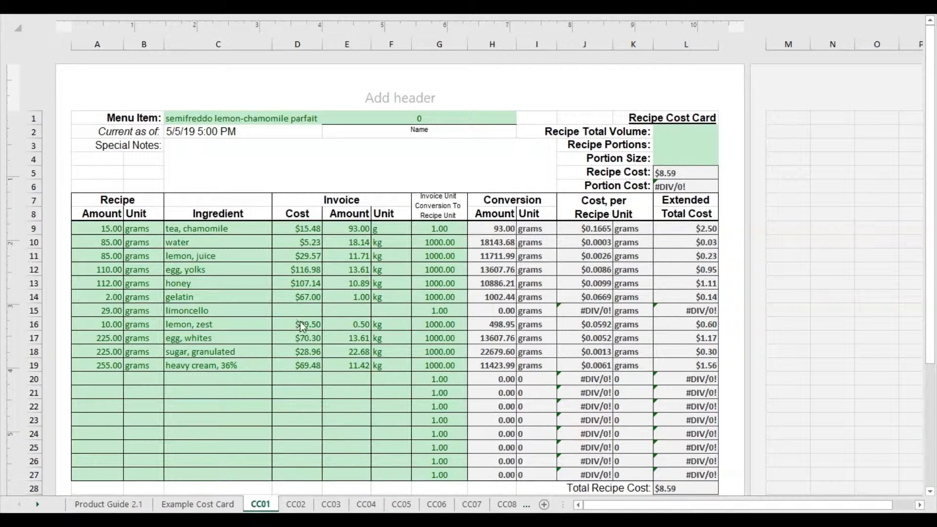
pyautogui.rightClick(301, 314)
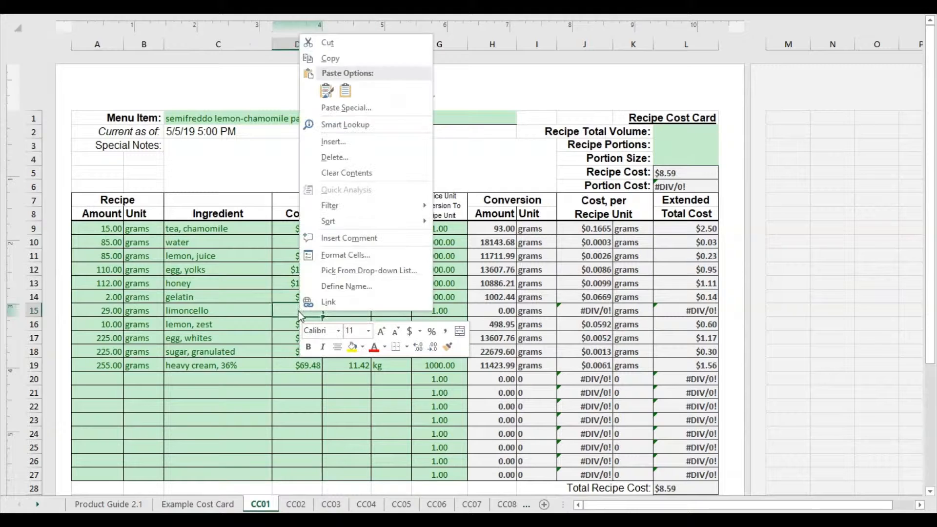
pyautogui.click(347, 95)
pyautogui.click(361, 313)
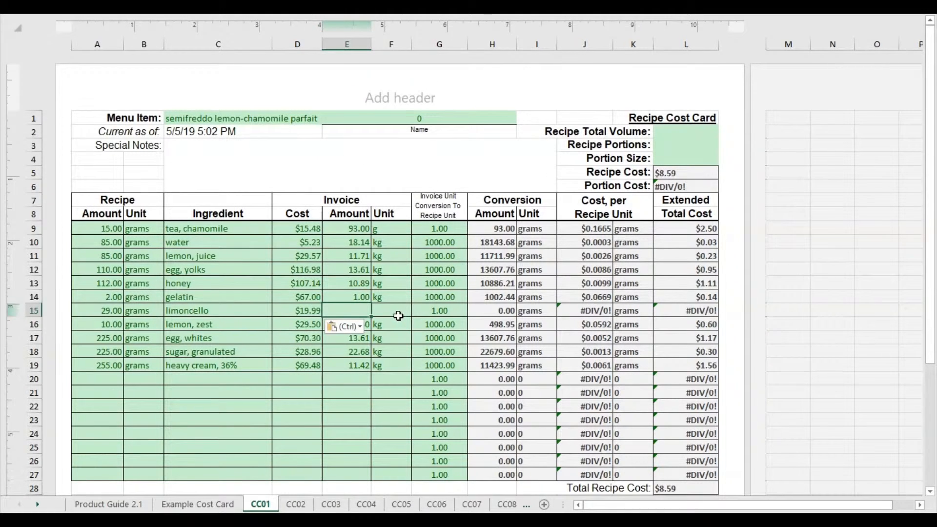
pyautogui.write('750')
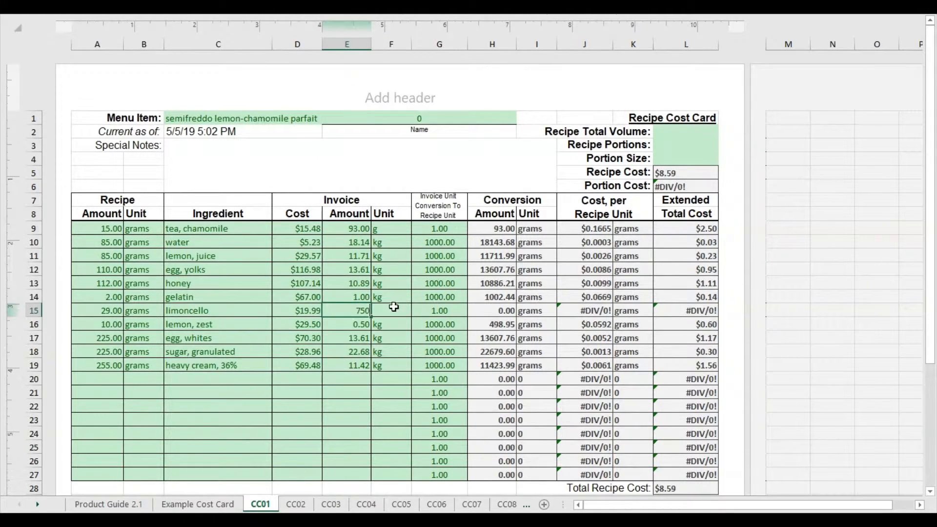
pyautogui.click(398, 312)
pyautogui.write('g')
pyautogui.click(369, 354)
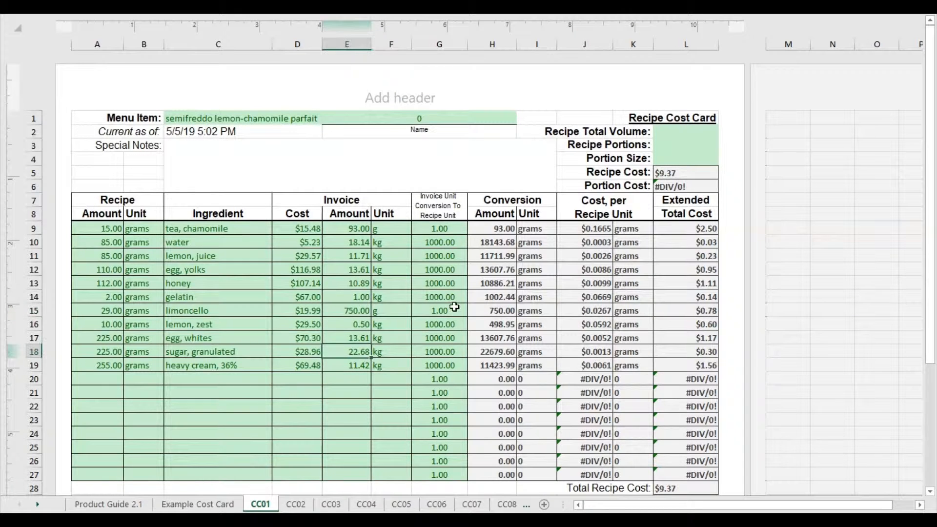
# Check limoncello's recipe amount, unit conversion factor and extended total cost.
pyautogui.click(107, 313)
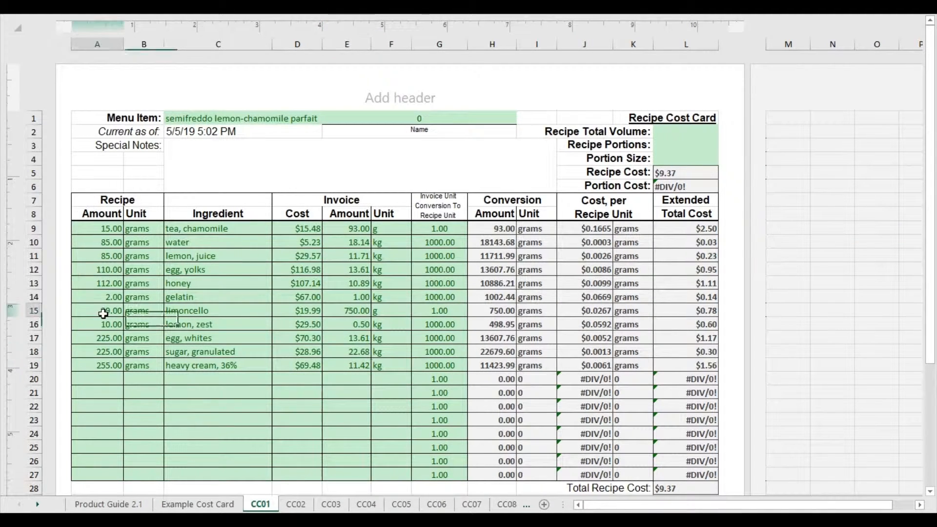
pyautogui.click(433, 311)
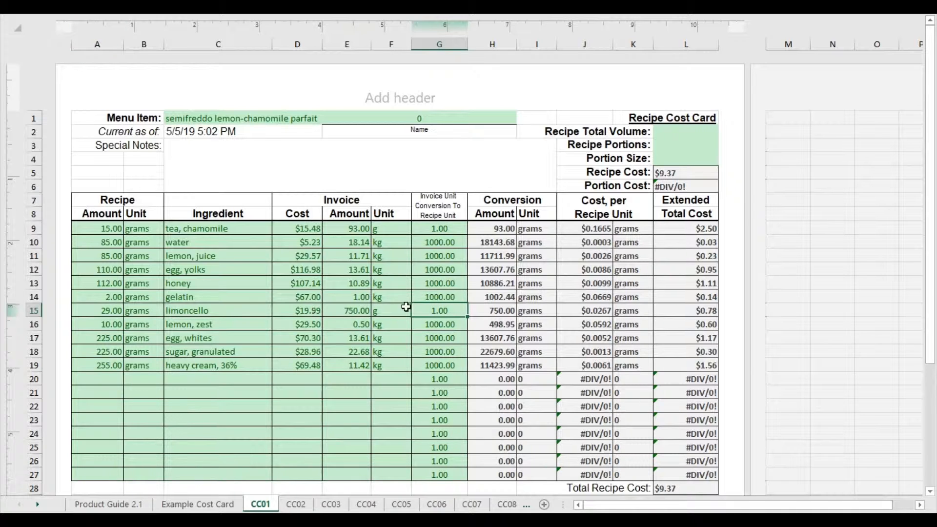
pyautogui.click(692, 311)
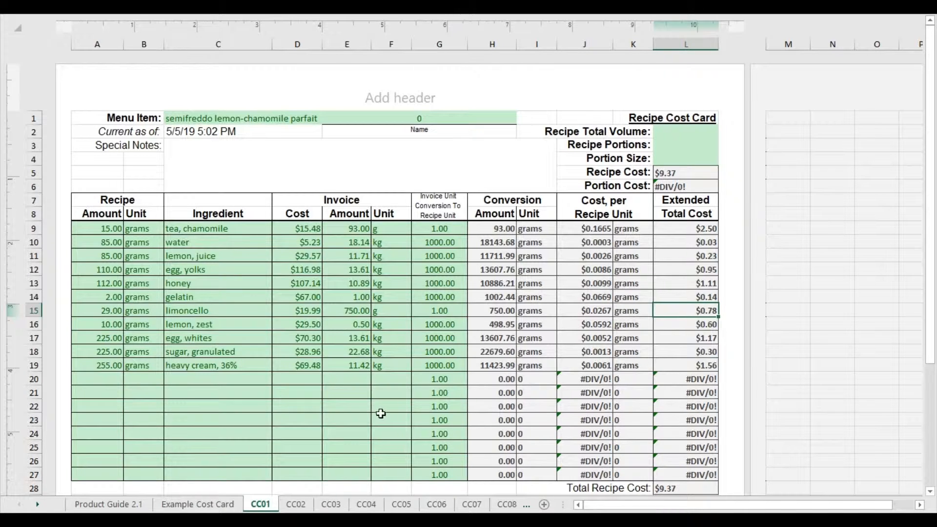
# Delete the unused ingredient rows 20 to 27 from the cost card.
pyautogui.click(374, 392)
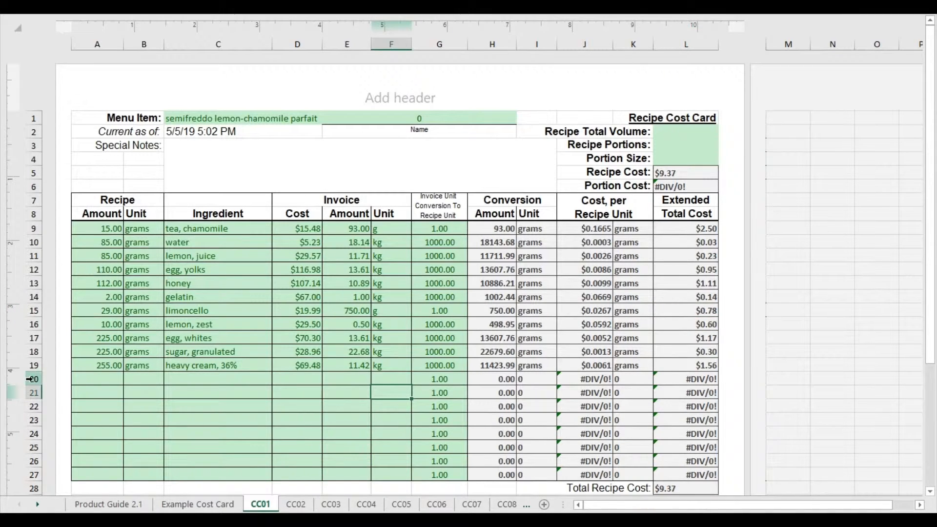
pyautogui.moveTo(30, 379); pyautogui.dragTo(26, 475)
pyautogui.rightClick(169, 429)
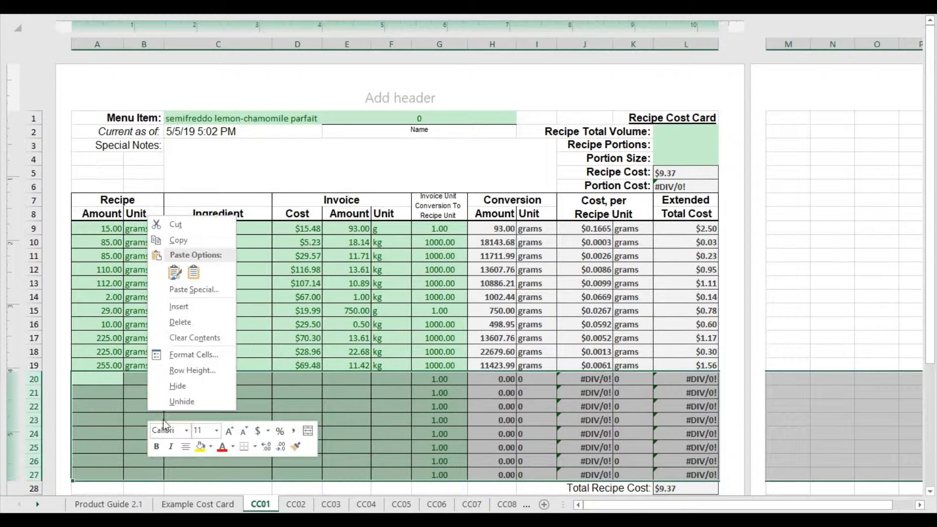
pyautogui.click(189, 322)
pyautogui.click(290, 316)
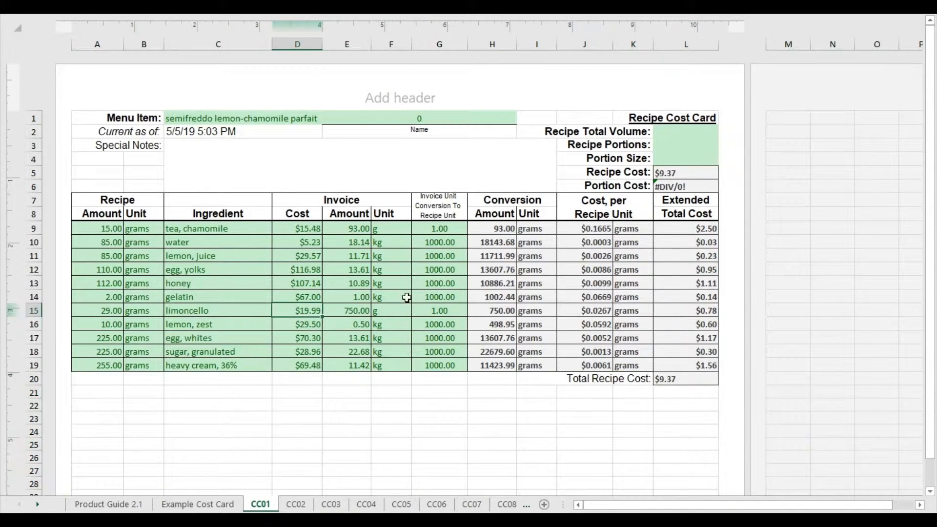
# Review the Total Recipe Cost and chamomile tea's share in the Extended Total Cost column.
pyautogui.click(679, 379)
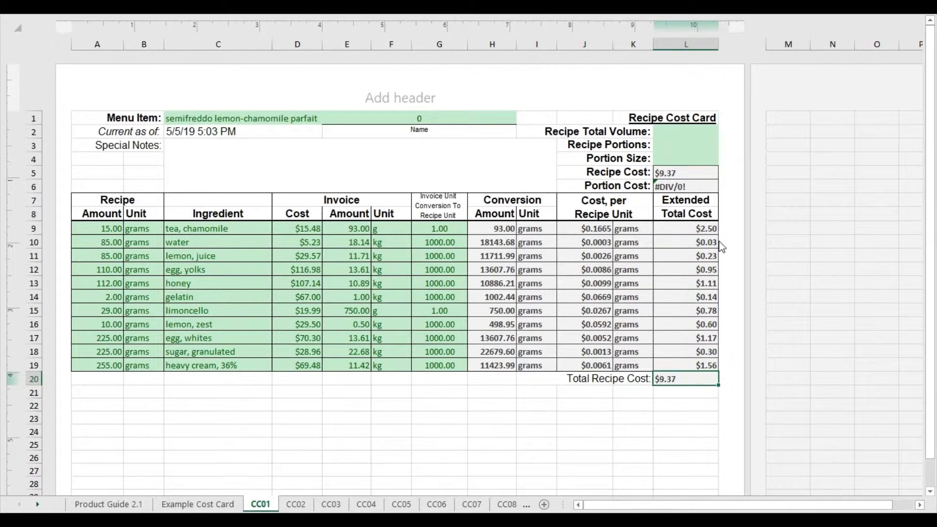
pyautogui.moveTo(692, 229)
pyautogui.mouseDown()
pyautogui.moveTo(488, 366)
pyautogui.moveTo(651, 268)
pyautogui.moveTo(680, 230)
pyautogui.mouseUp()
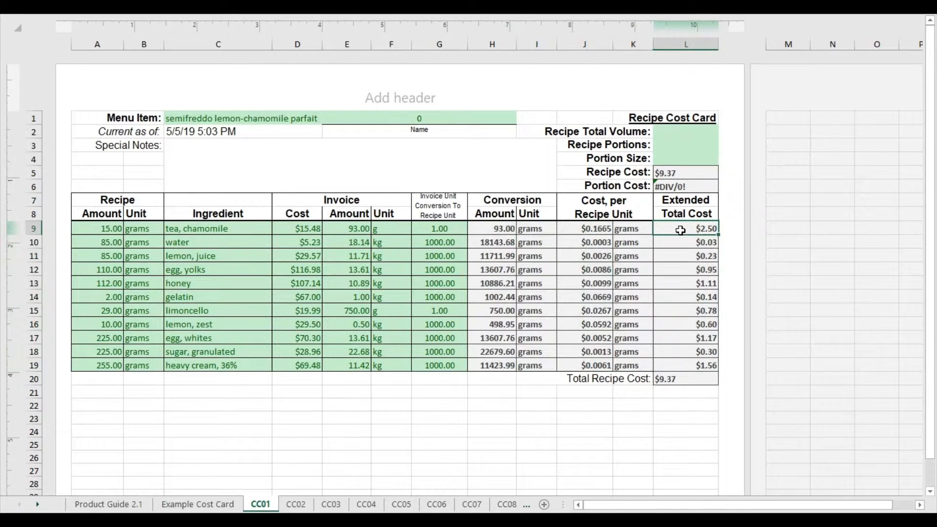
pyautogui.click(535, 268)
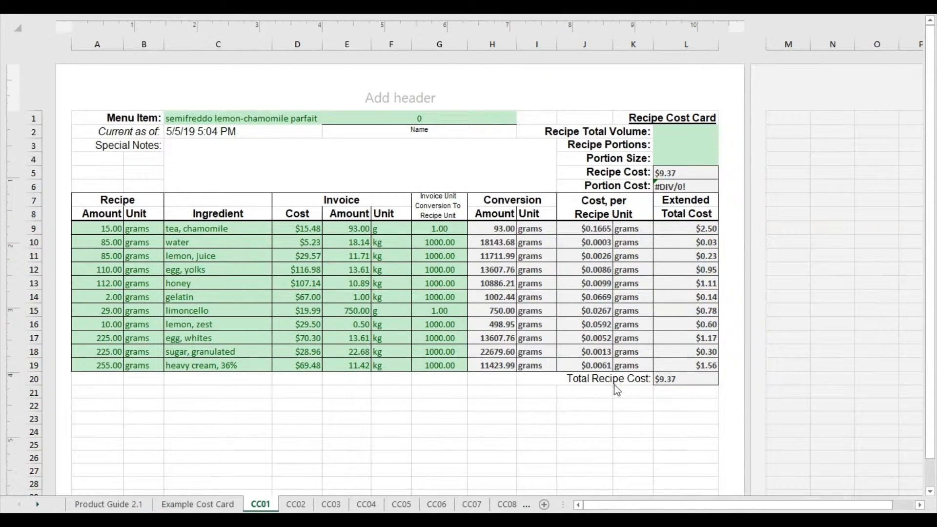
pyautogui.click(682, 379)
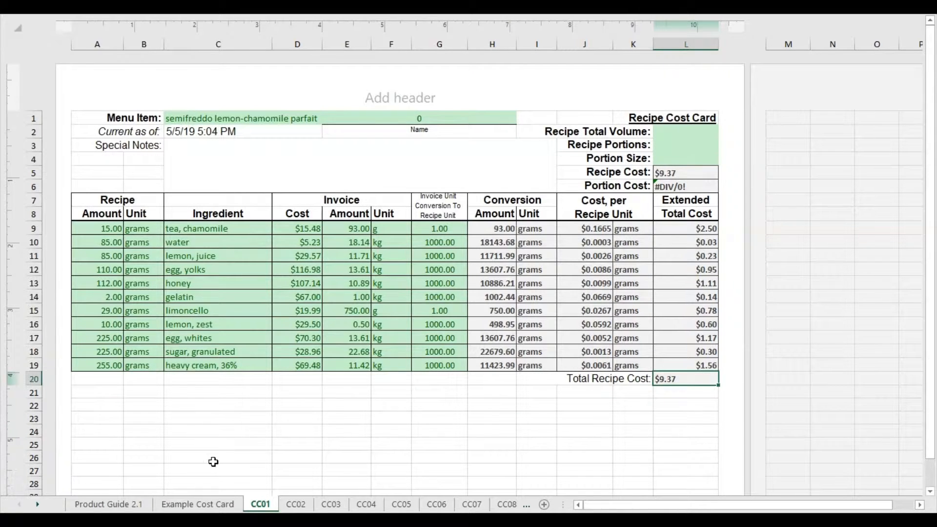
# Open the Example Cost Card sheet, check the Total Plated Dessert Prep Cost, and clear the sample Flour row's recipe, ingredient and invoice entries.
pyautogui.click(195, 507)
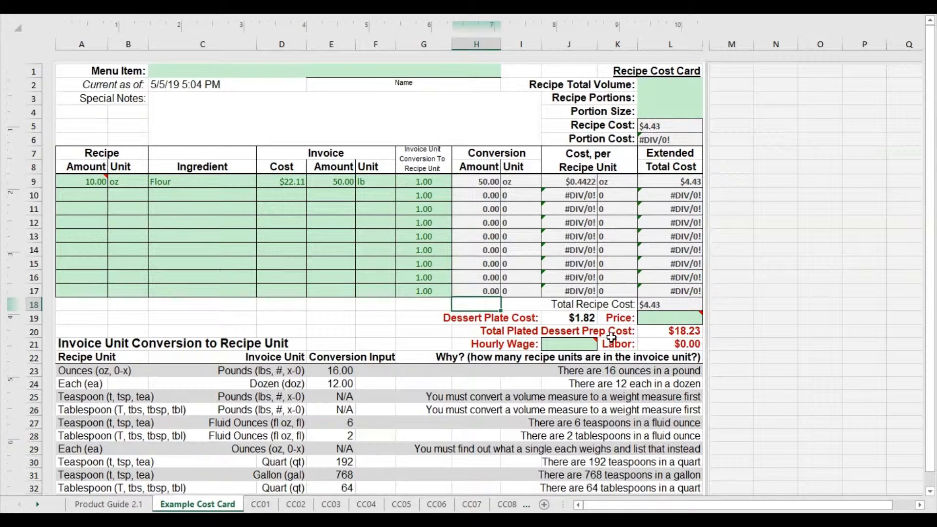
pyautogui.click(686, 333)
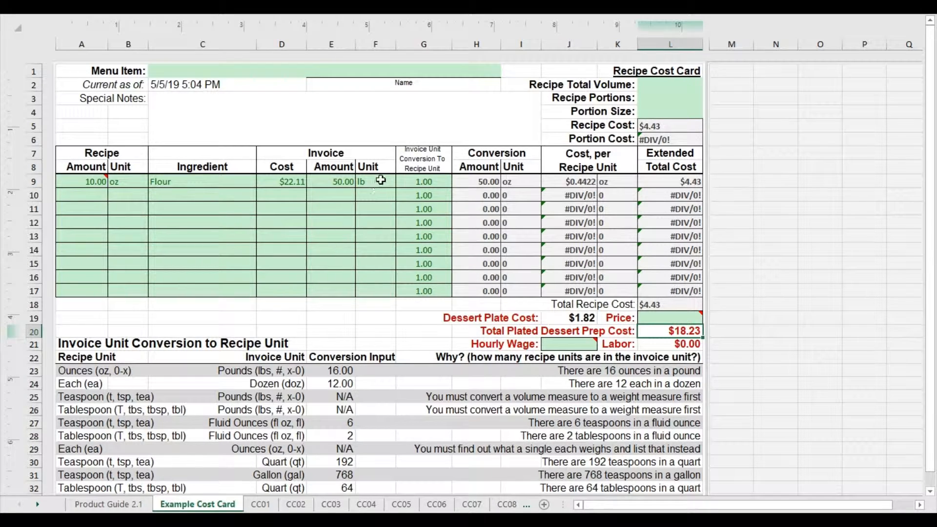
pyautogui.moveTo(381, 180); pyautogui.dragTo(282, 180)
pyautogui.press('Delete')
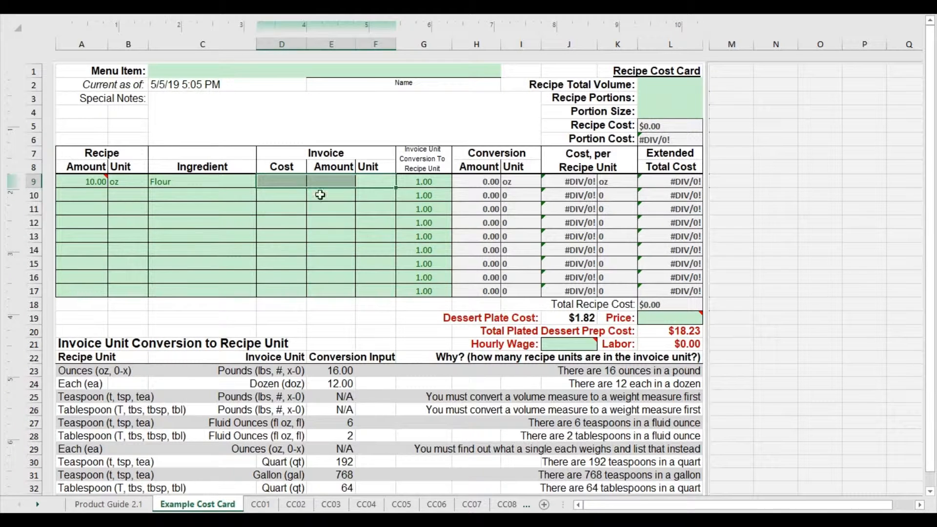
pyautogui.moveTo(209, 180); pyautogui.dragTo(73, 181)
pyautogui.press('Delete')
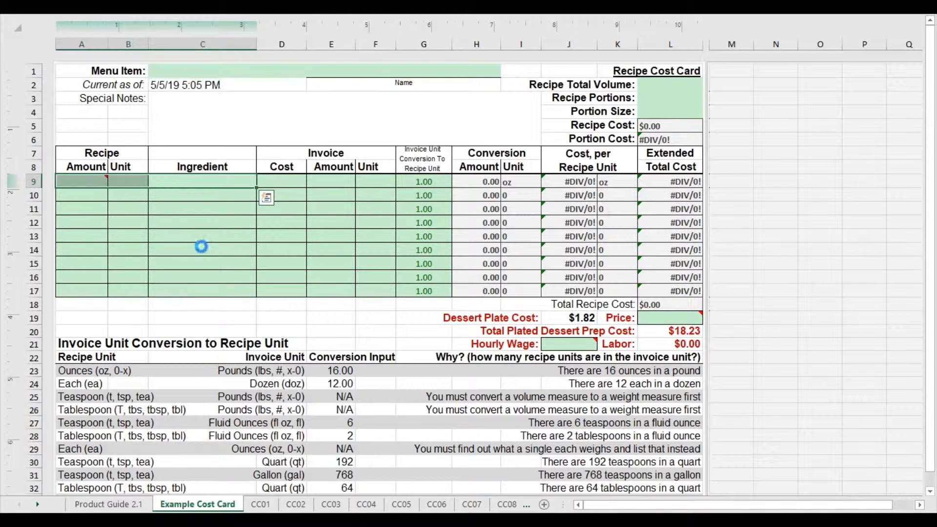
pyautogui.press('Down')
pyautogui.press('Down')
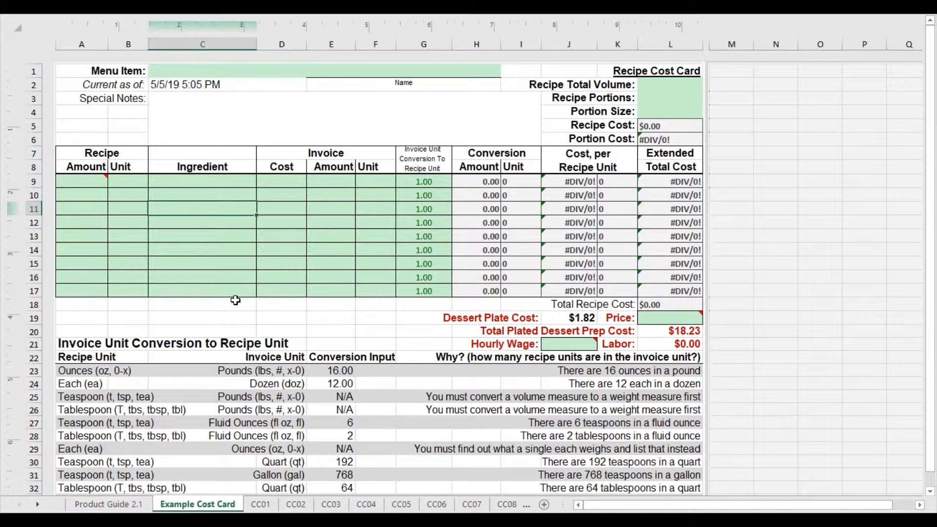
# Check the parfait's Total Recipe Cost on CC01, and clear the sample ingredient row's entries on CC02.
pyautogui.click(261, 504)
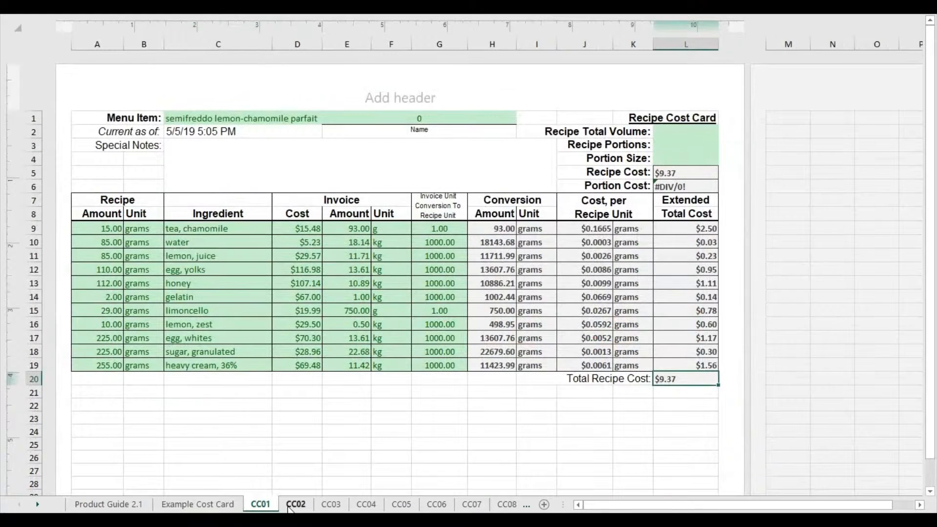
pyautogui.click(674, 391)
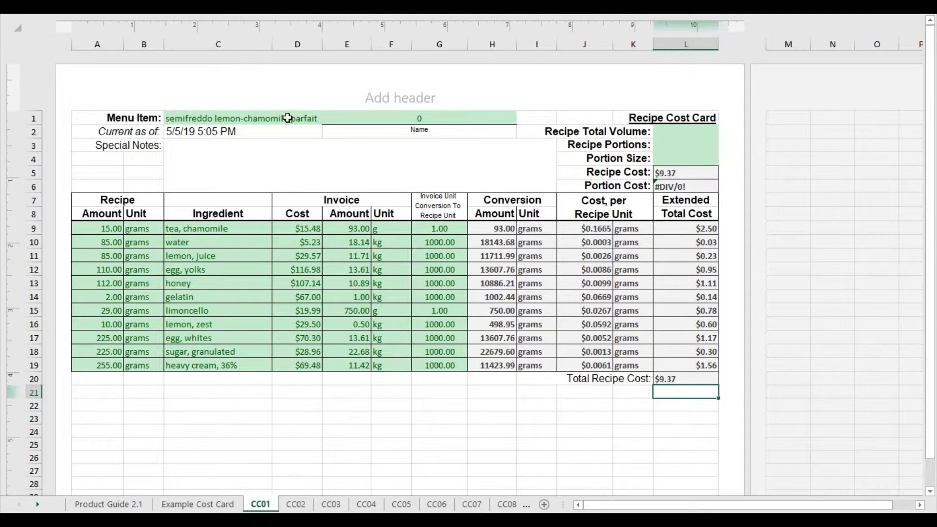
pyautogui.click(296, 505)
pyautogui.moveTo(98, 228); pyautogui.dragTo(377, 228)
pyautogui.press('Delete')
pyautogui.click(299, 311)
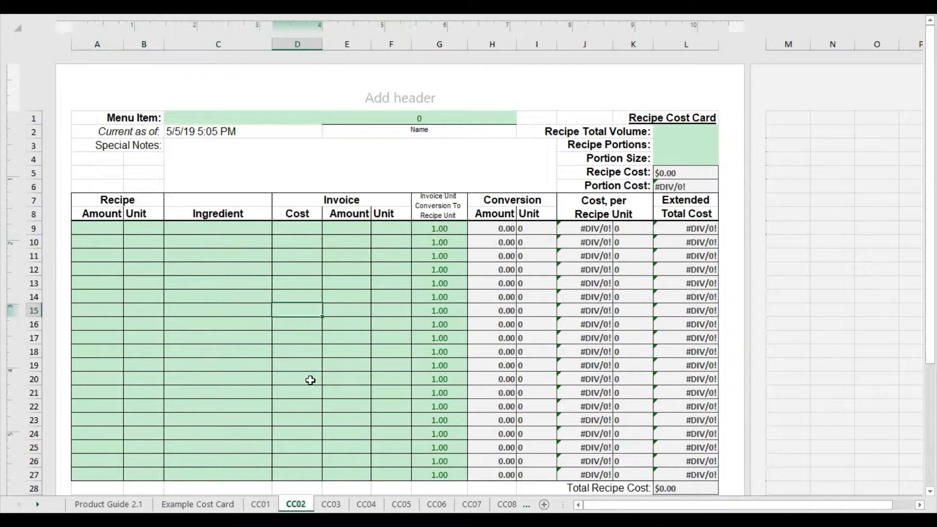
pyautogui.click(679, 489)
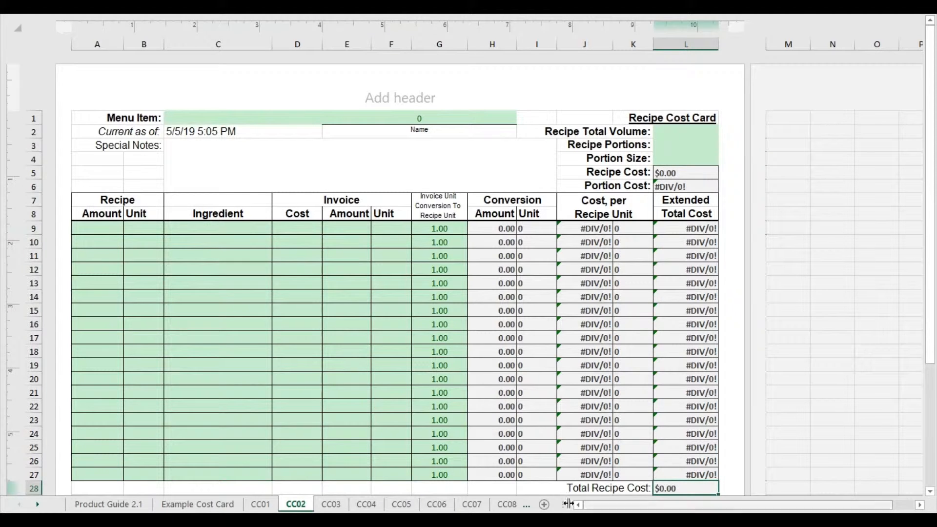
# Clear the sample Flour row's recipe, ingredient and invoice entries on the CC03 sheet.
pyautogui.click(331, 505)
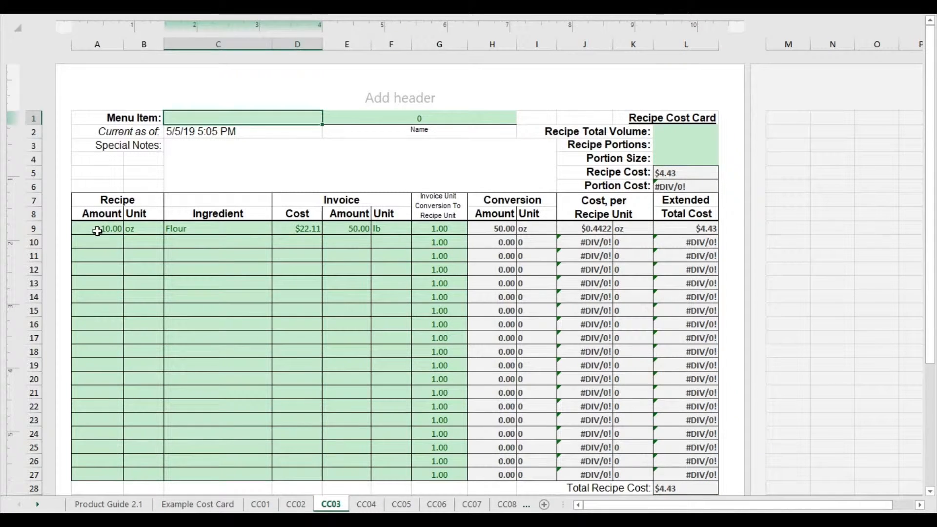
pyautogui.moveTo(100, 231); pyautogui.dragTo(393, 237)
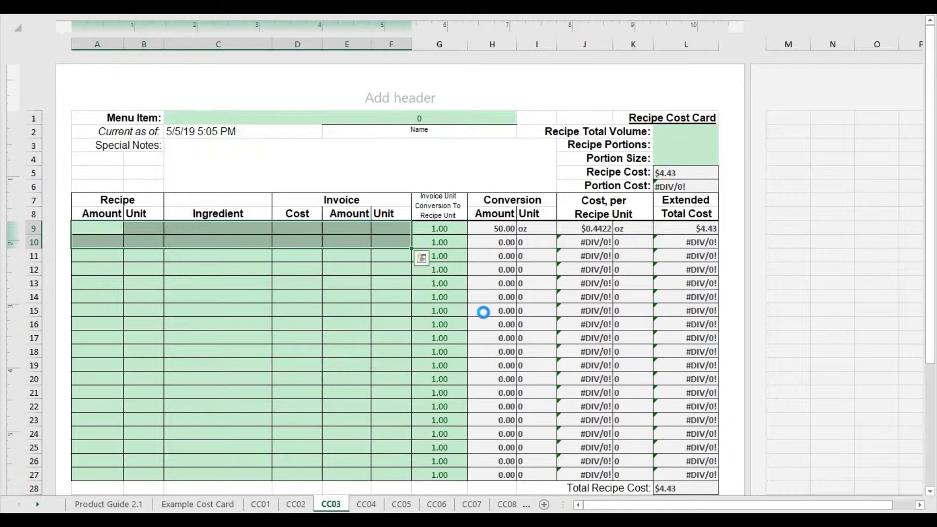
pyautogui.press('Delete')
# Clear the sample recipe, ingredient and invoice entries on cost card sheets CC04 through CC10.
pyautogui.click(372, 504)
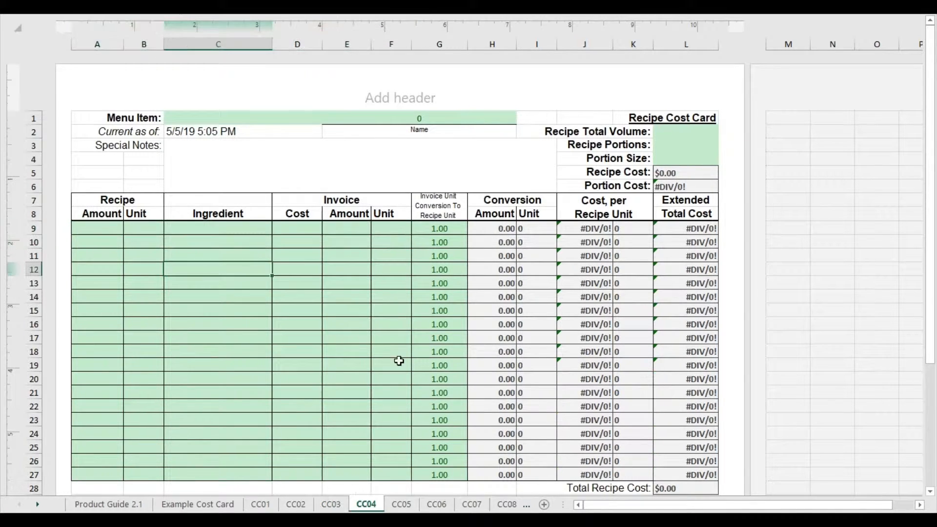
pyautogui.moveTo(100, 229); pyautogui.dragTo(315, 284)
pyautogui.click(434, 504)
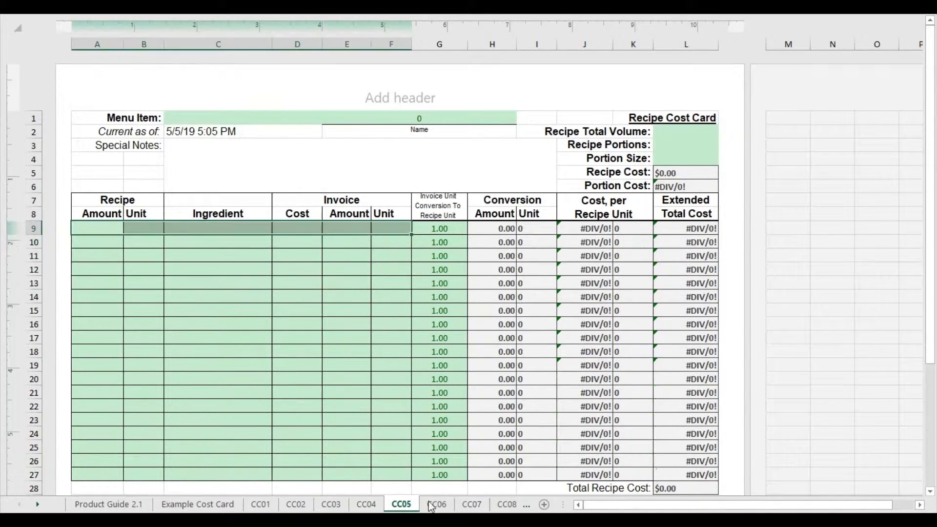
pyautogui.click(472, 504)
pyautogui.click(464, 504)
pyautogui.click(455, 504)
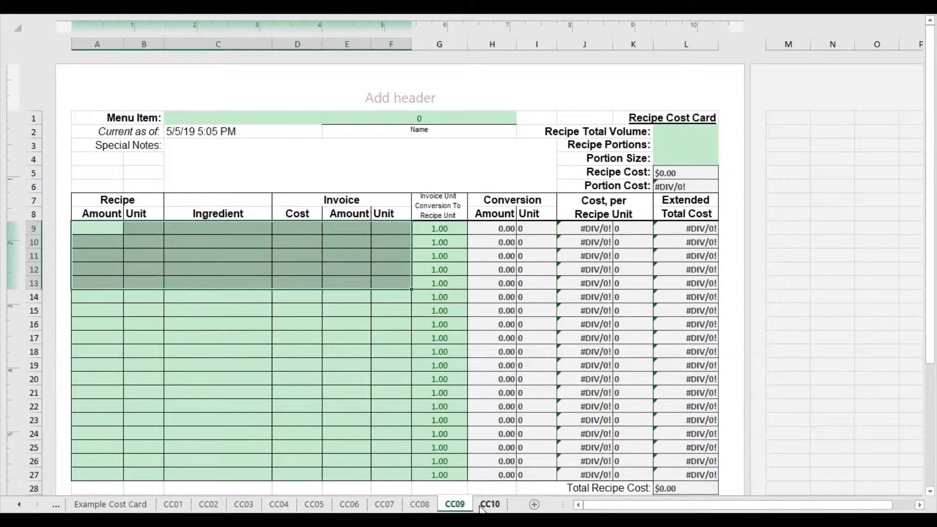
pyautogui.click(490, 504)
pyautogui.click(218, 406)
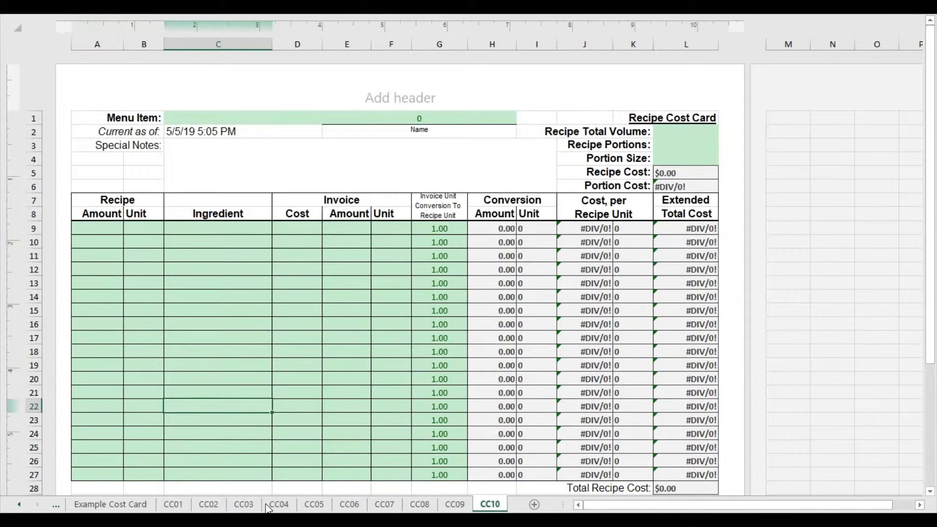
# Compare the Total Recipe Cost on CC01 with the Total Plated Dessert Prep Cost on the Example Cost Card sheet.
pyautogui.click(174, 504)
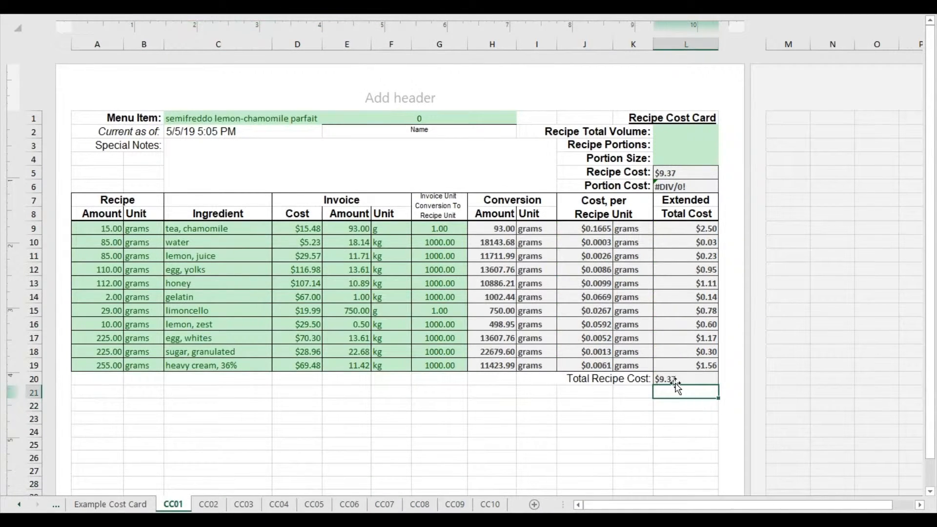
pyautogui.click(131, 505)
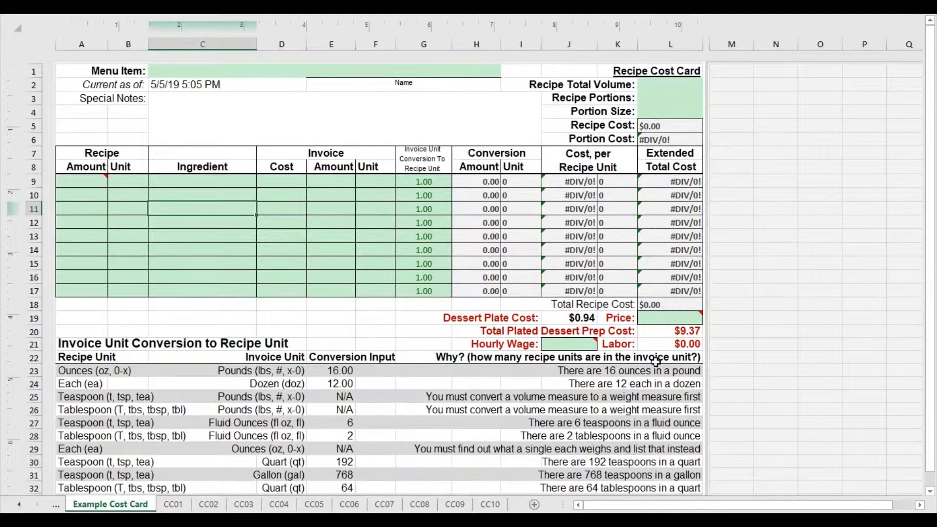
pyautogui.click(679, 328)
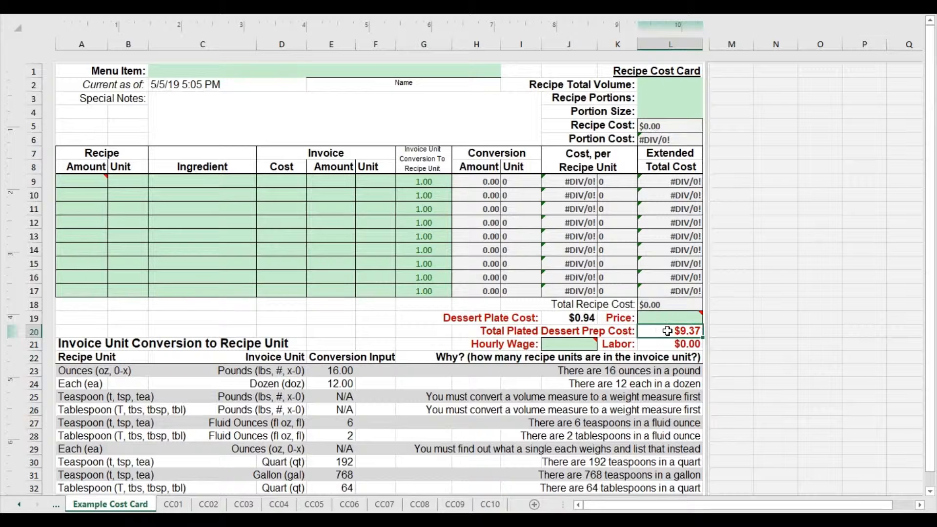
pyautogui.moveTo(536, 332); pyautogui.dragTo(627, 330)
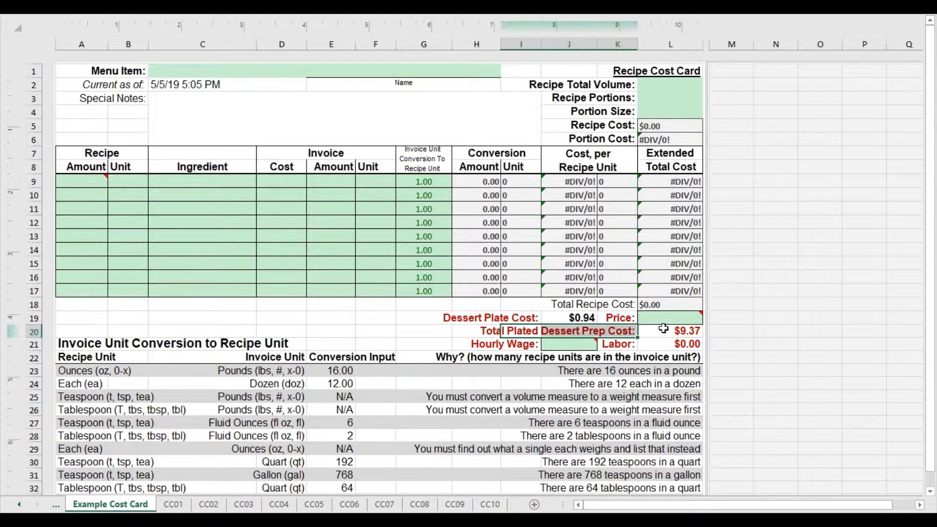
pyautogui.click(664, 329)
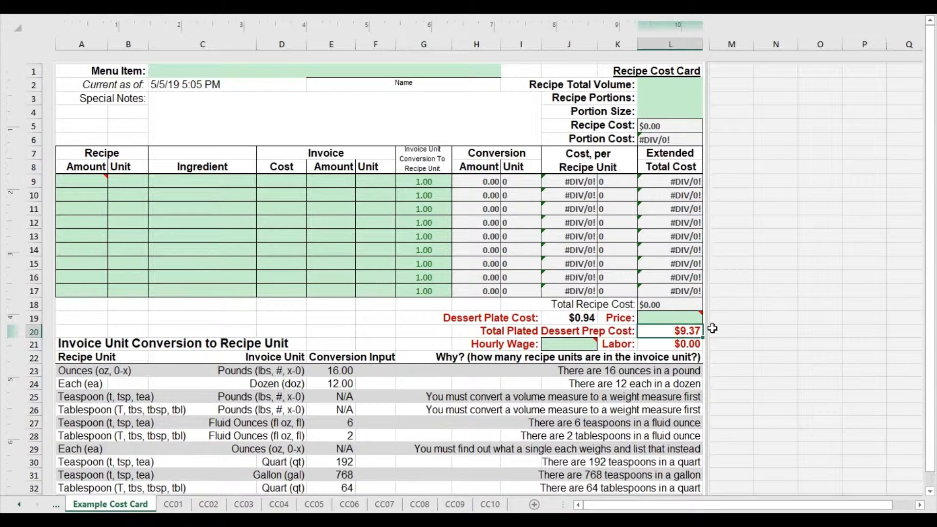
# Look over the range of cost cards from CC01 to CC10 and check the Dessert Plate Cost on the Example Cost Card sheet.
pyautogui.click(175, 504)
pyautogui.click(489, 505)
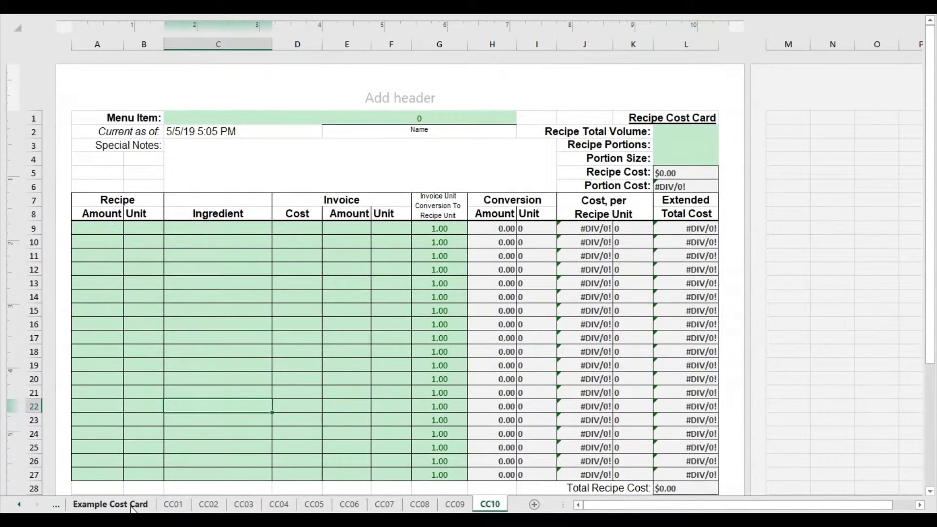
pyautogui.click(131, 505)
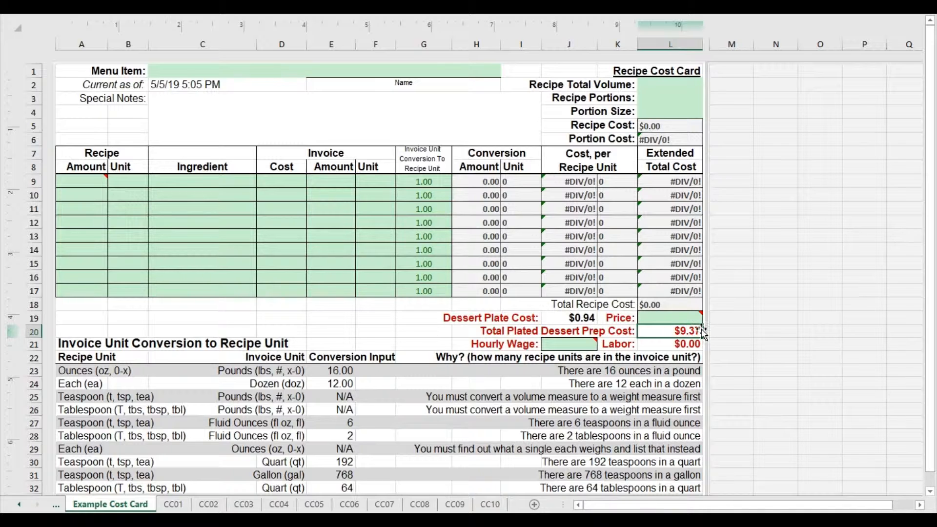
pyautogui.click(567, 320)
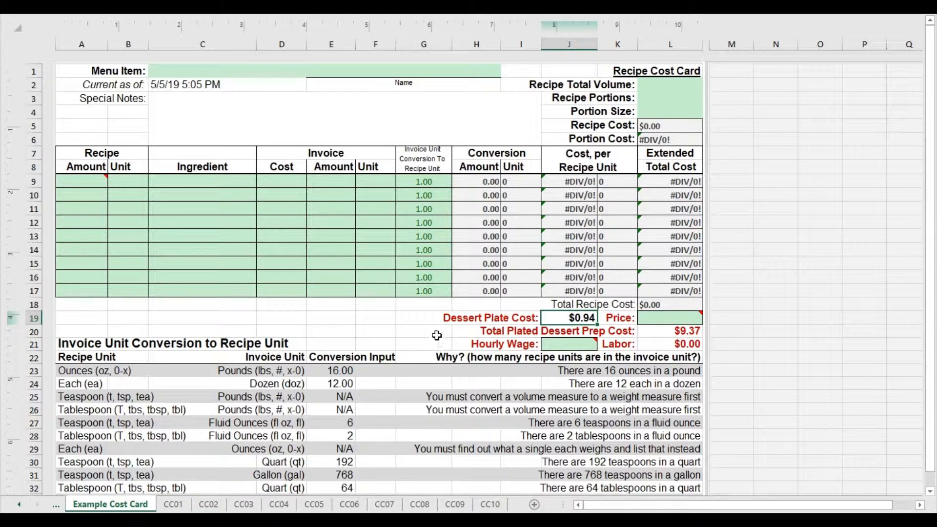
# Check the menu item on CC01 and return to the Total Plated Dessert Prep Cost on the Example Cost Card sheet.
pyautogui.click(181, 505)
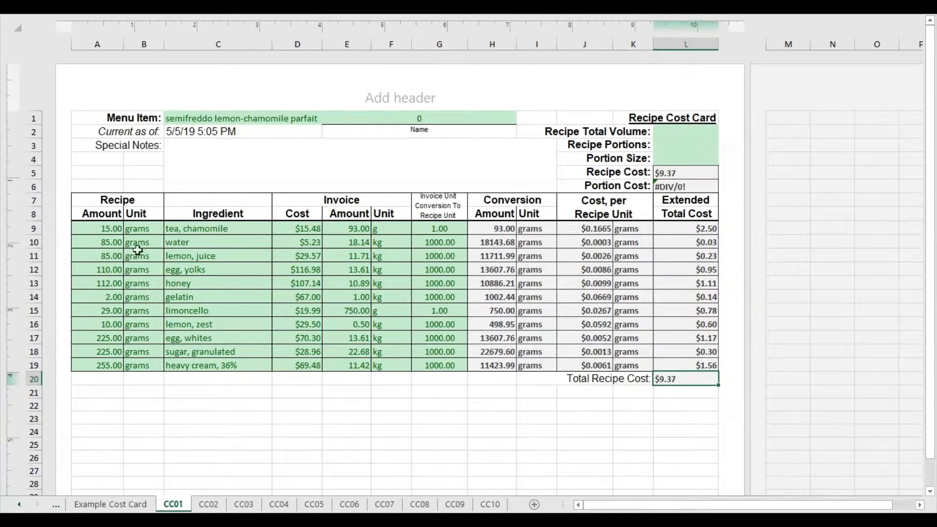
pyautogui.click(190, 117)
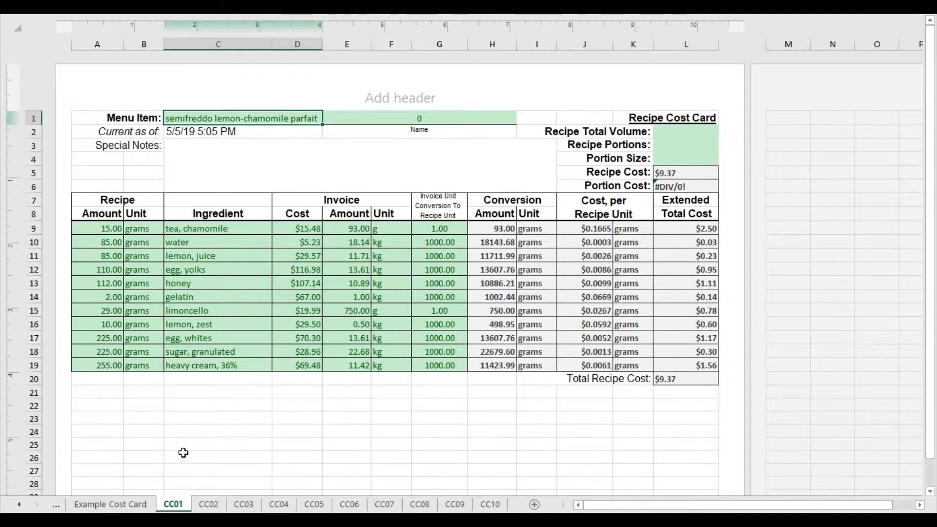
pyautogui.click(130, 504)
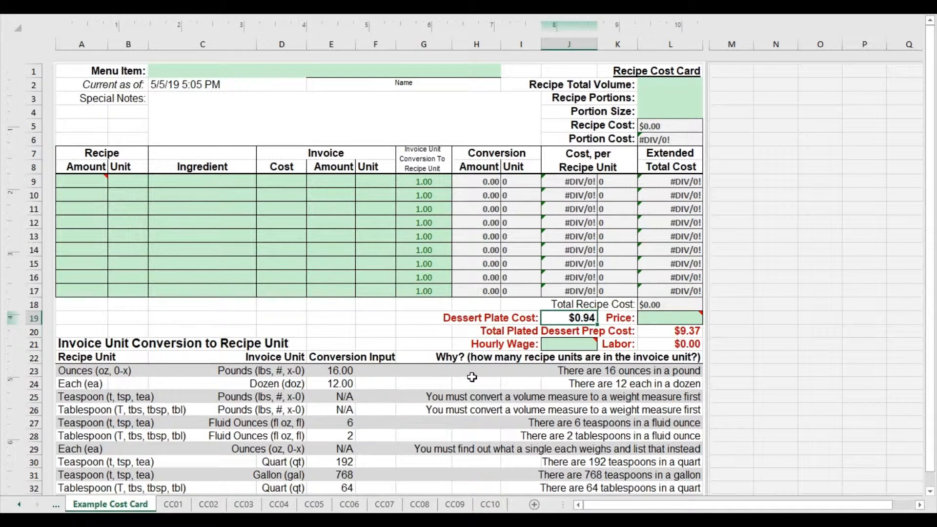
pyautogui.moveTo(489, 334); pyautogui.dragTo(620, 325)
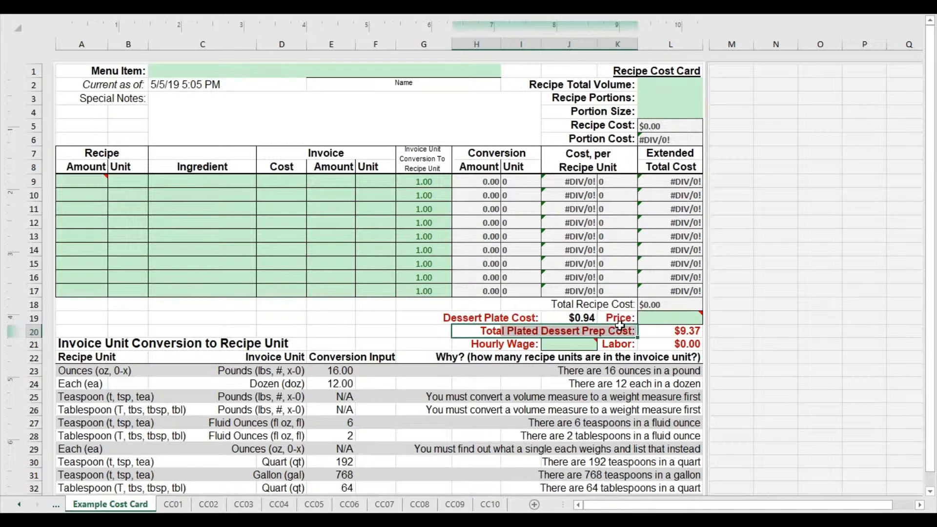
pyautogui.click(681, 331)
# Review the empty ingredient area on CC02, and examine the Dessert Plate Cost and Price cells on the Example Cost Card sheet.
pyautogui.click(198, 507)
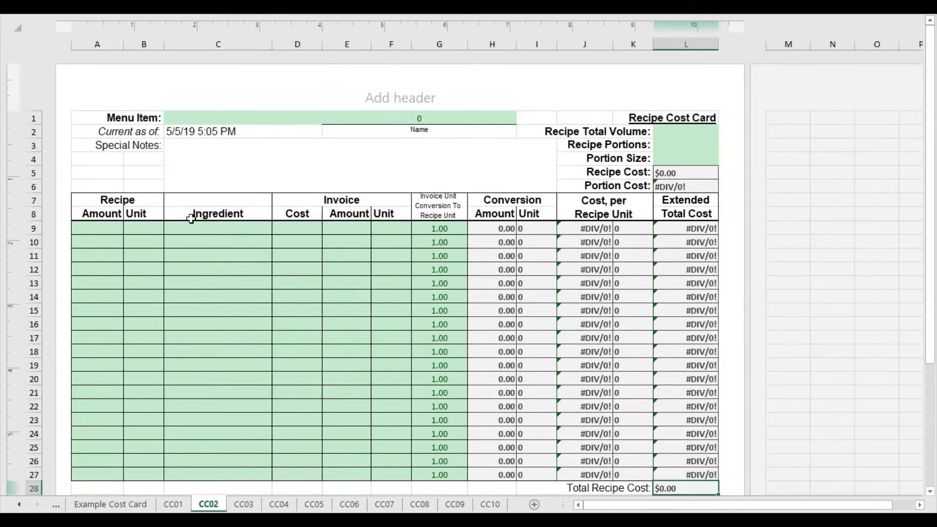
pyautogui.moveTo(189, 215); pyautogui.dragTo(592, 376)
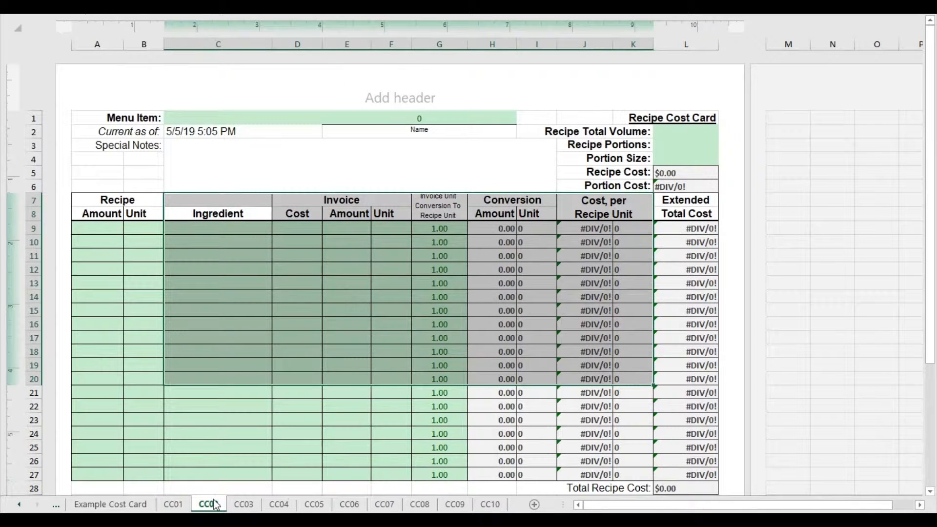
pyautogui.click(141, 507)
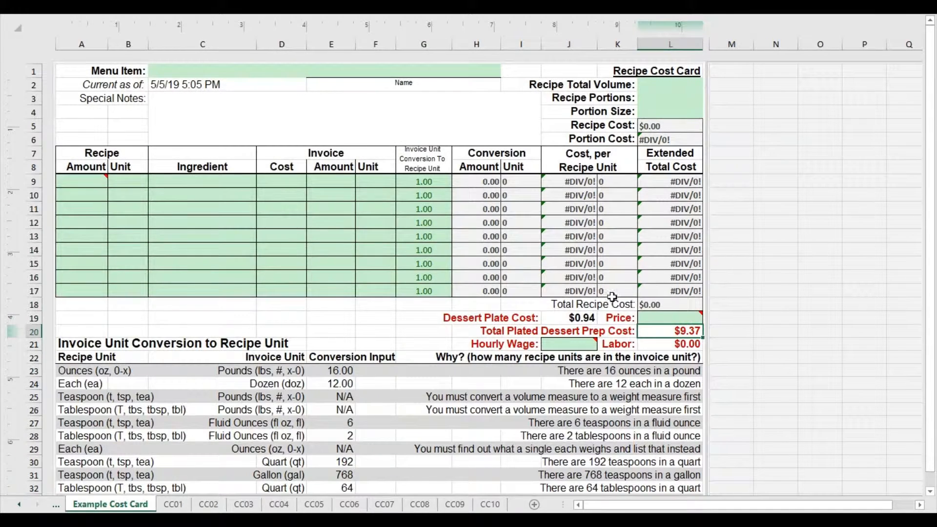
pyautogui.click(565, 320)
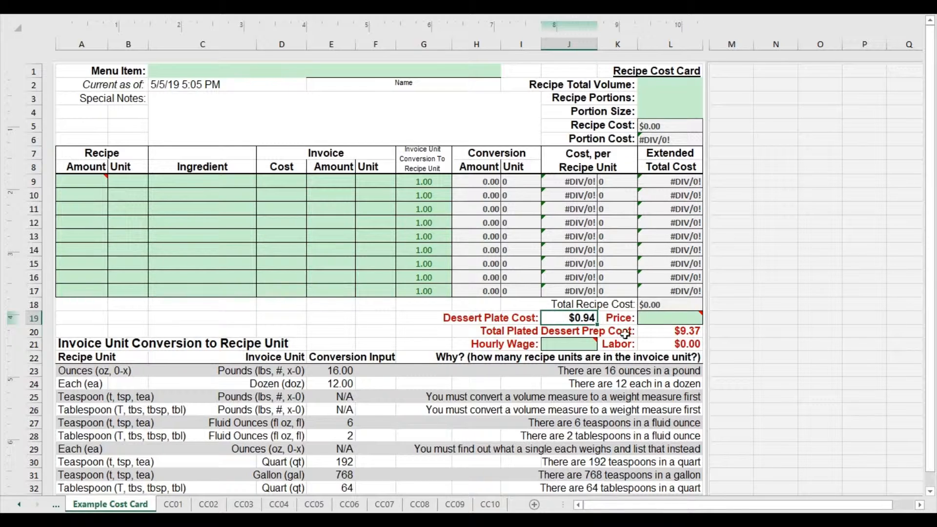
pyautogui.click(670, 319)
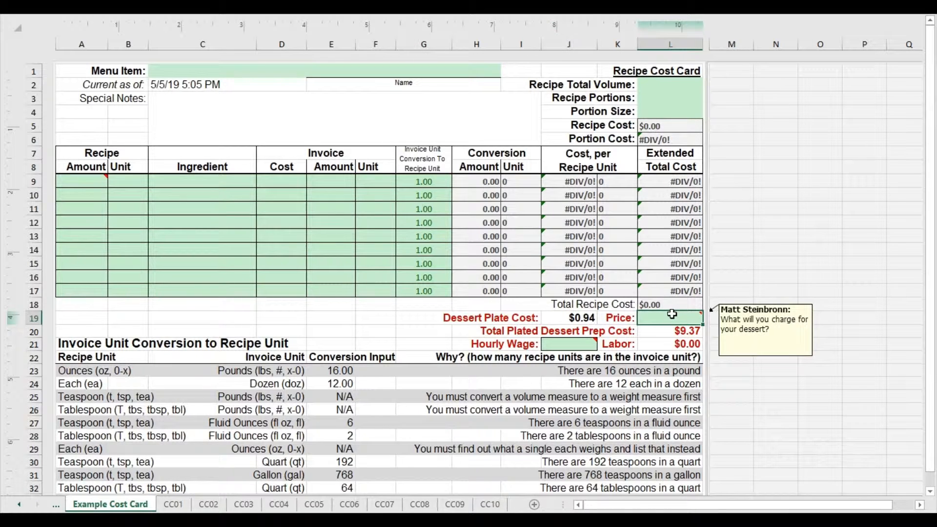
# Enter 25 as the Total Recipe Cost on the CC02 sheet.
pyautogui.click(210, 505)
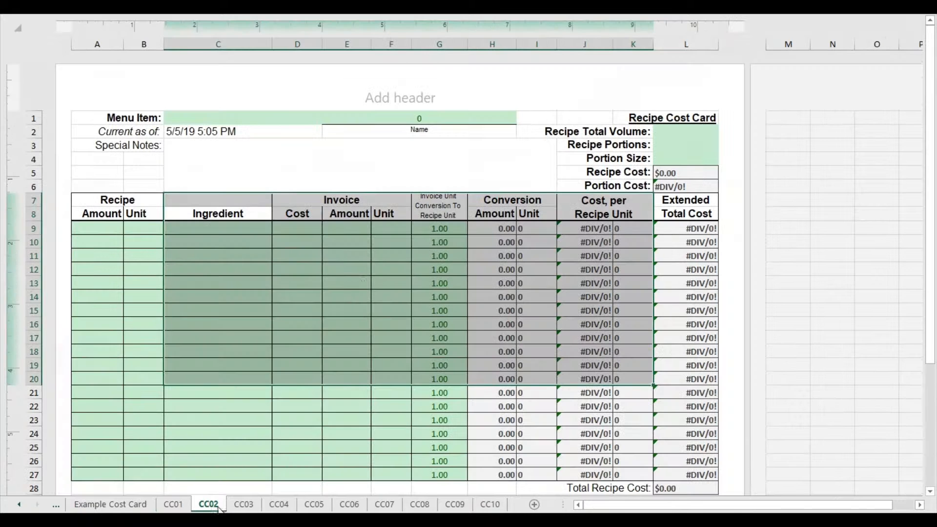
pyautogui.click(86, 242)
pyautogui.scroll(-3, 290, 353)
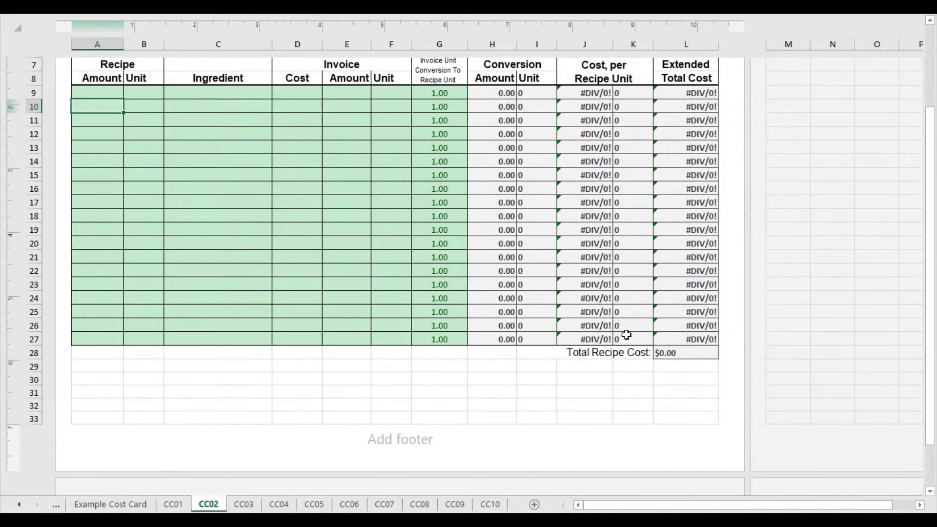
pyautogui.click(684, 354)
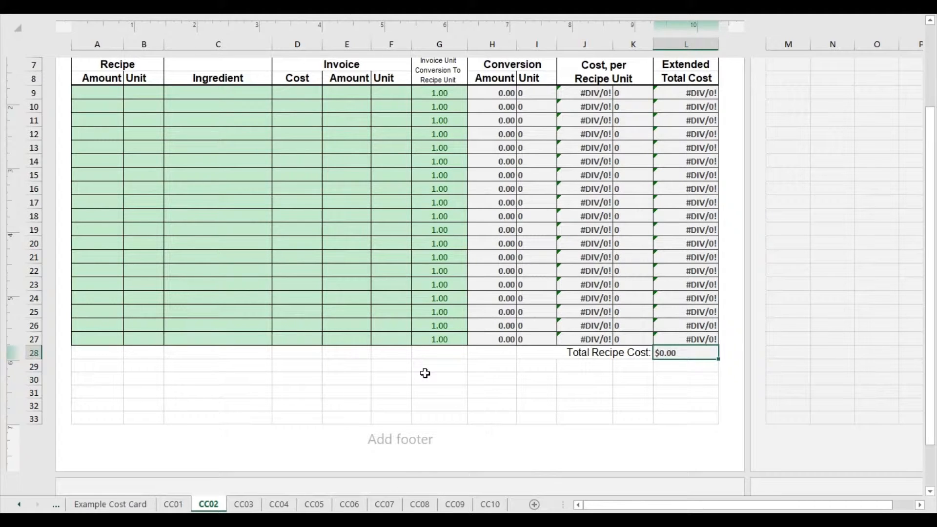
pyautogui.write('25')
pyautogui.click(425, 374)
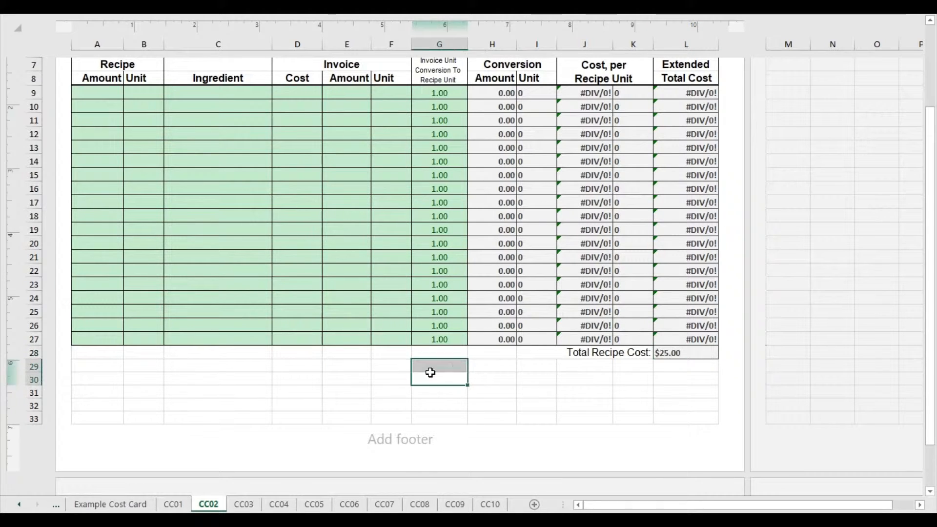
# Check the Dessert Plate Cost on the Example Cost Card sheet, and enter 3.44 in Calculator.
pyautogui.click(115, 504)
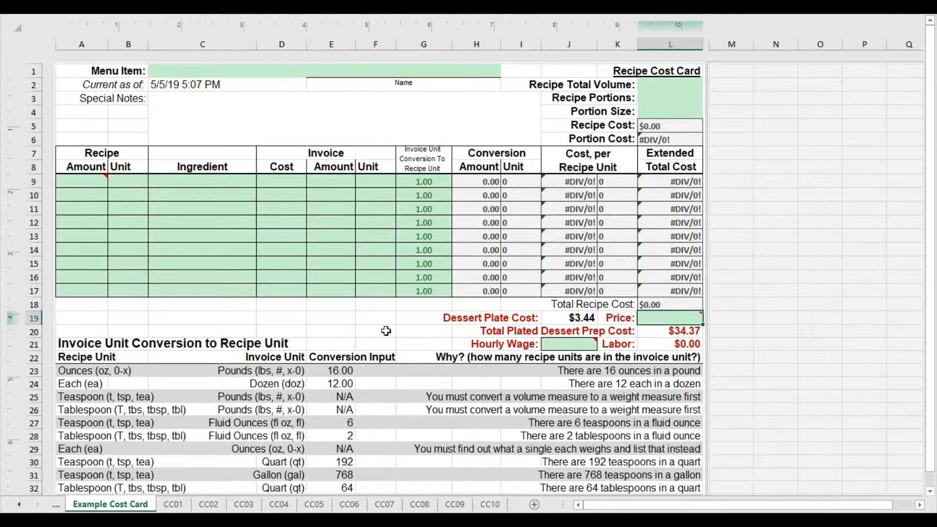
pyautogui.click(571, 317)
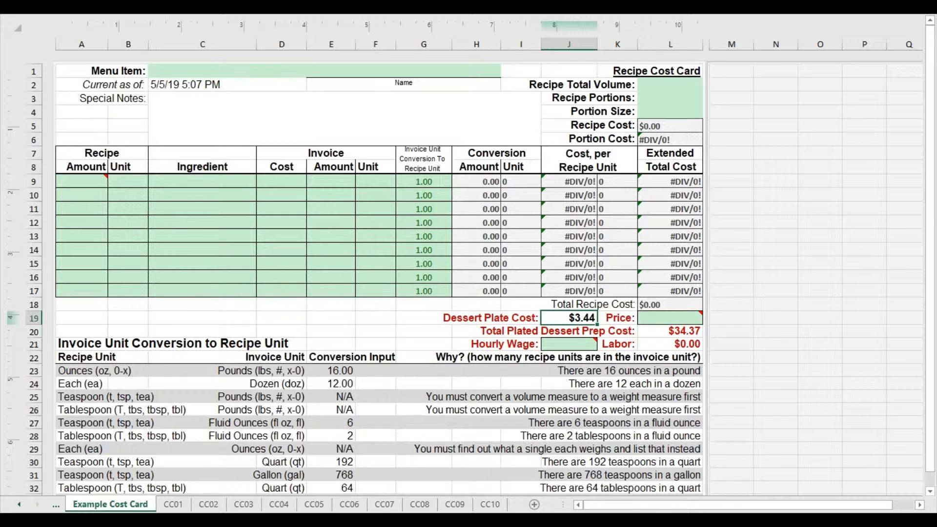
pyautogui.click(388, 521)
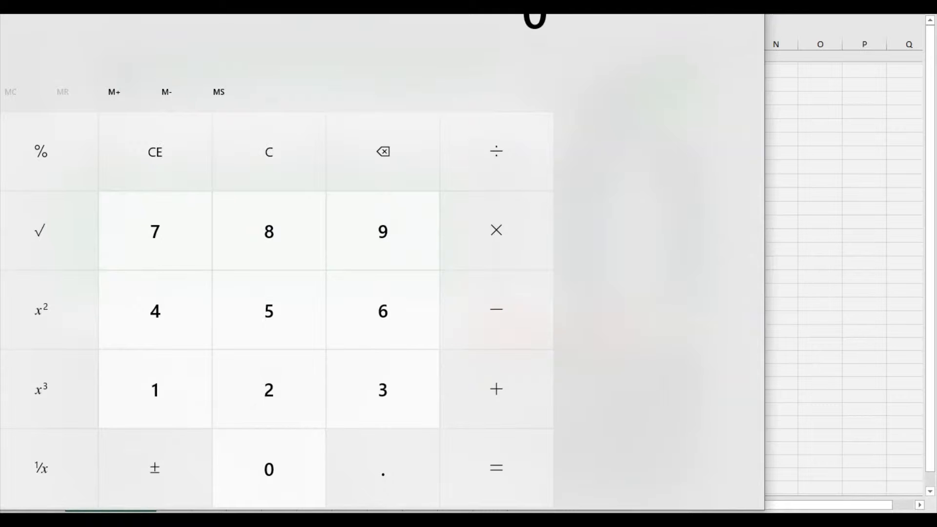
pyautogui.moveTo(1, 14); pyautogui.dragTo(203, 78)
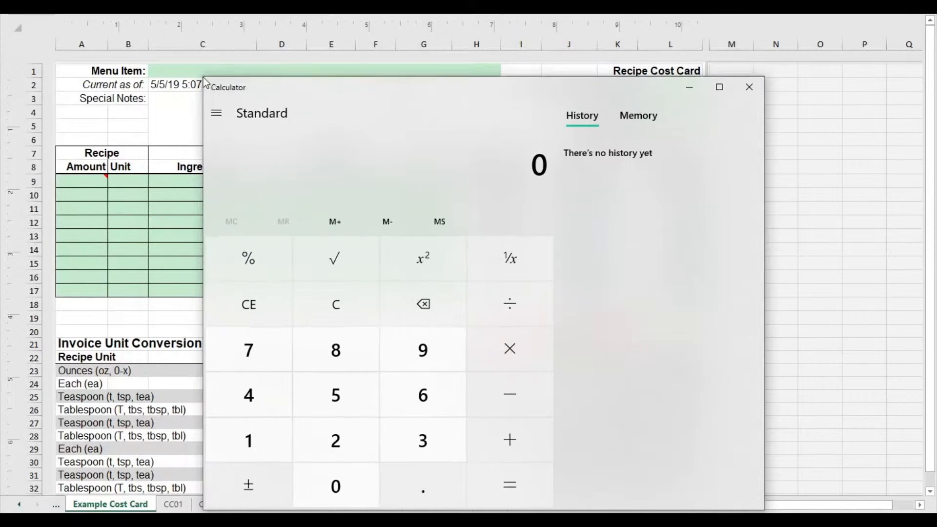
pyautogui.click(420, 440)
pyautogui.click(419, 486)
pyautogui.doubleClick(233, 389)
pyautogui.click(547, 485)
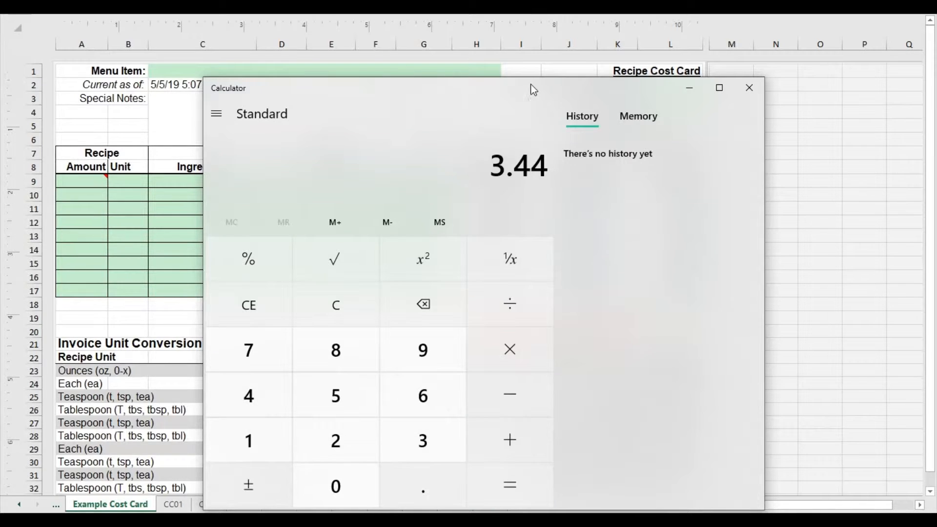
# Divide the 3.44 plate cost by 0.30 in Calculator and highlight the quotient to two decimals.
pyautogui.moveTo(530, 88); pyautogui.dragTo(454, 36)
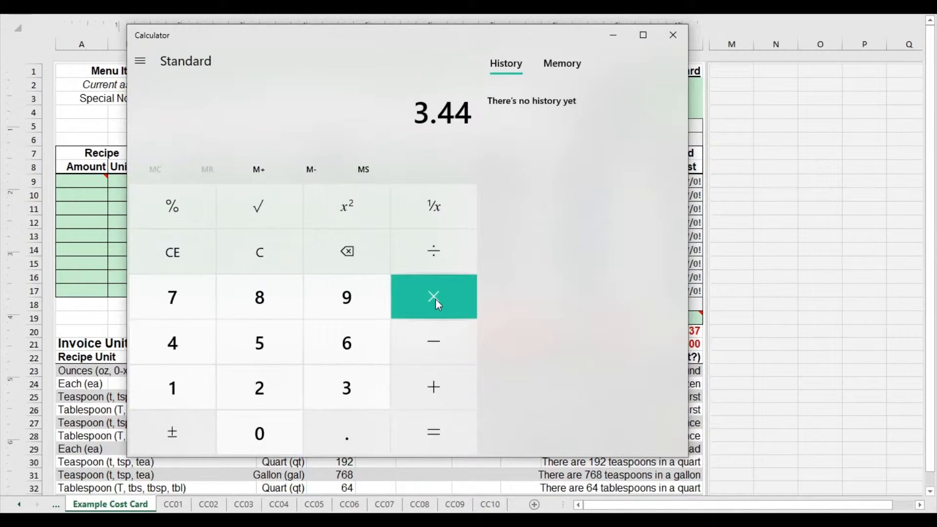
pyautogui.click(444, 266)
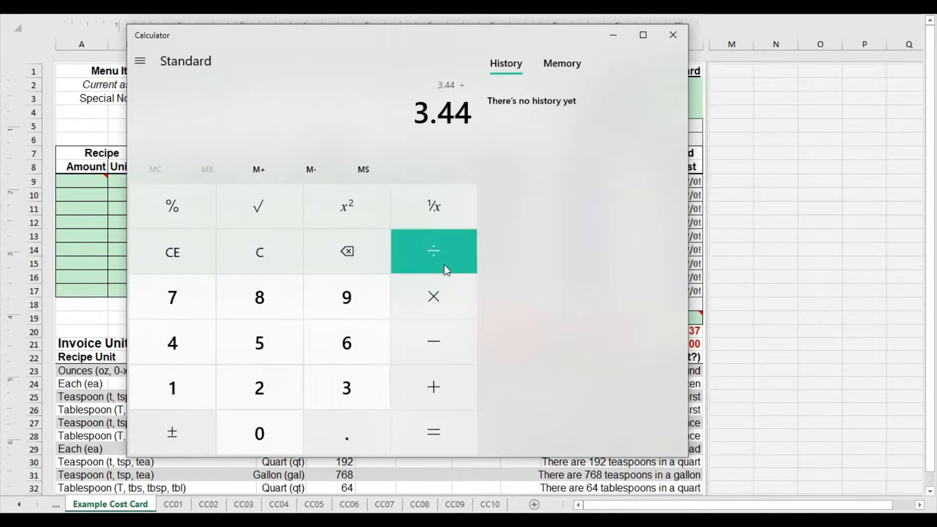
pyautogui.click(340, 443)
pyautogui.click(361, 379)
pyautogui.click(242, 426)
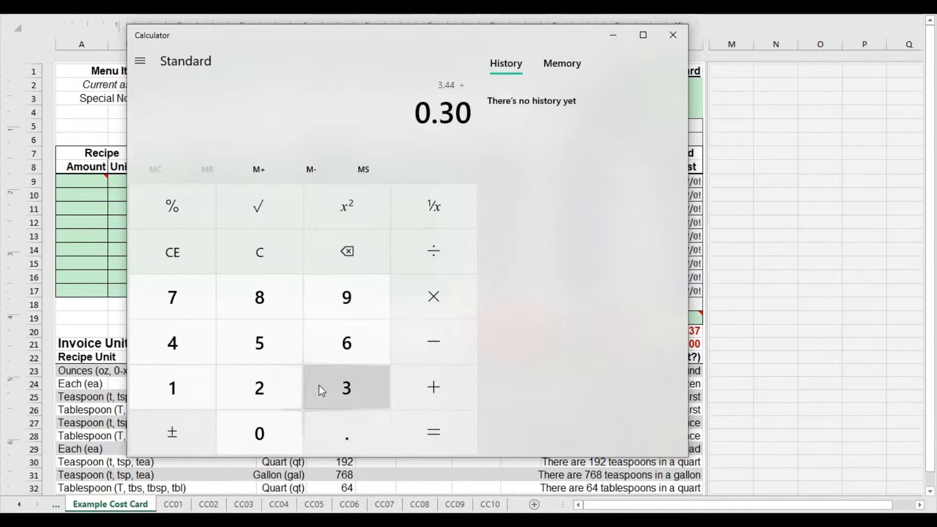
pyautogui.click(442, 432)
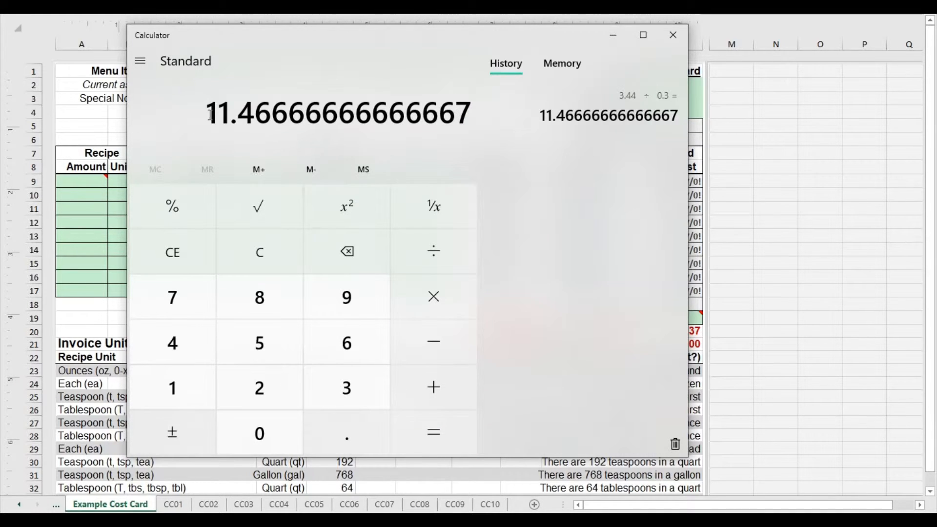
pyautogui.moveTo(207, 115); pyautogui.dragTo(272, 115)
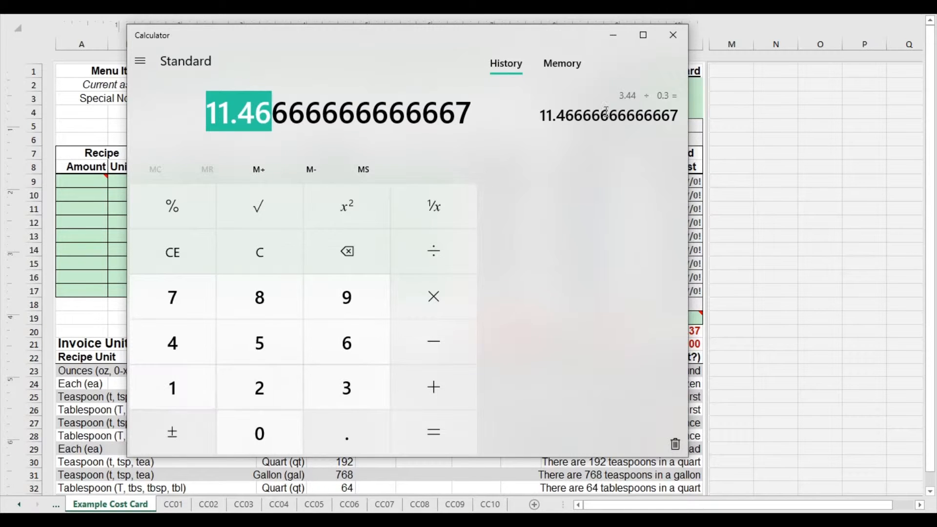
# Close Calculator and enter 11.50 as the dessert Price on the Example Cost Card sheet.
pyautogui.click(673, 35)
pyautogui.click(653, 318)
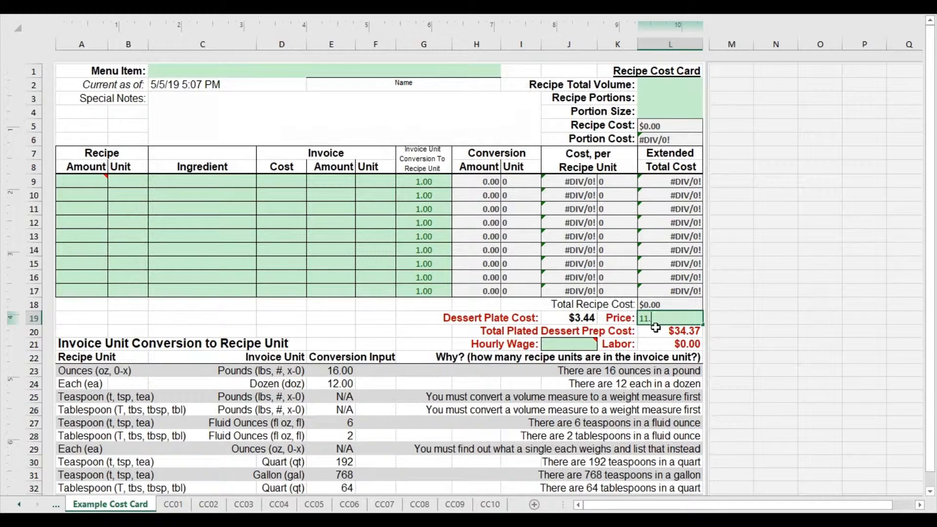
pyautogui.click(386, 319)
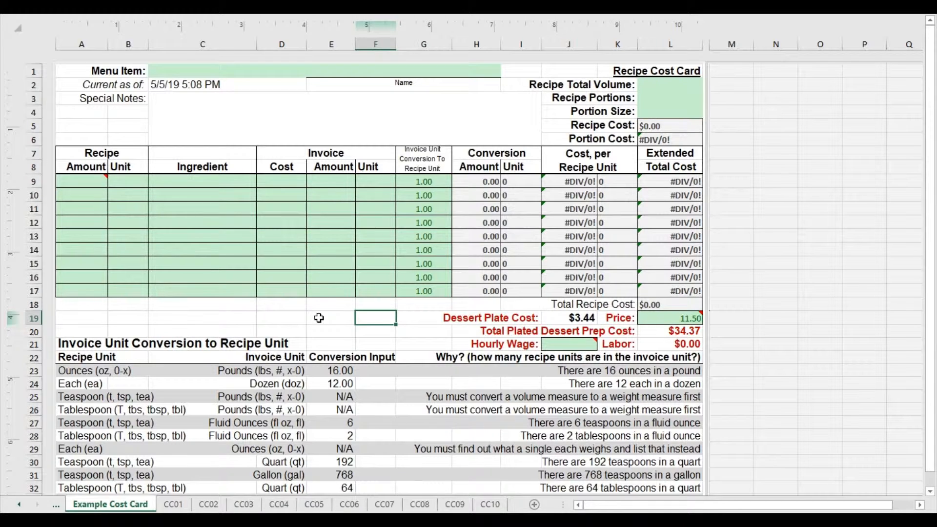
# Set the Hourly Wage to 15 and examine the Labor and Total Plated Dessert Prep Cost cells.
pyautogui.click(586, 343)
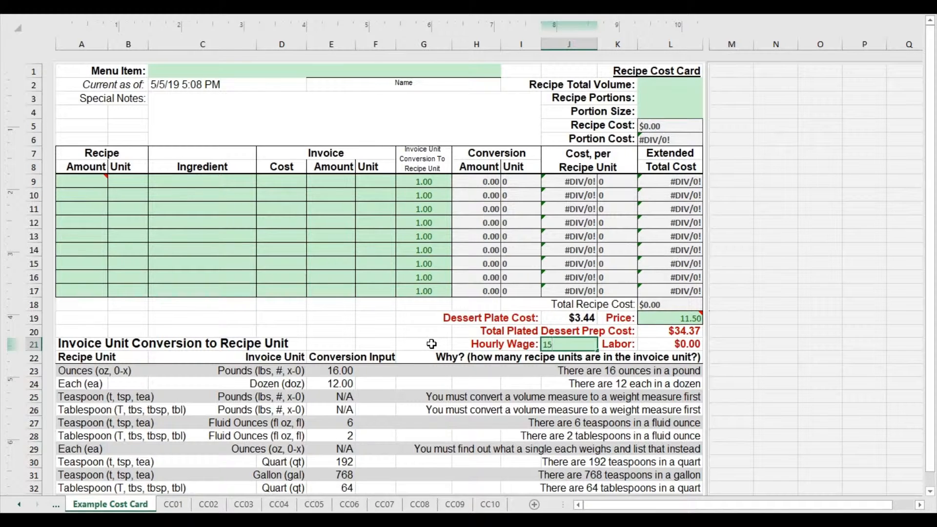
pyautogui.click(432, 344)
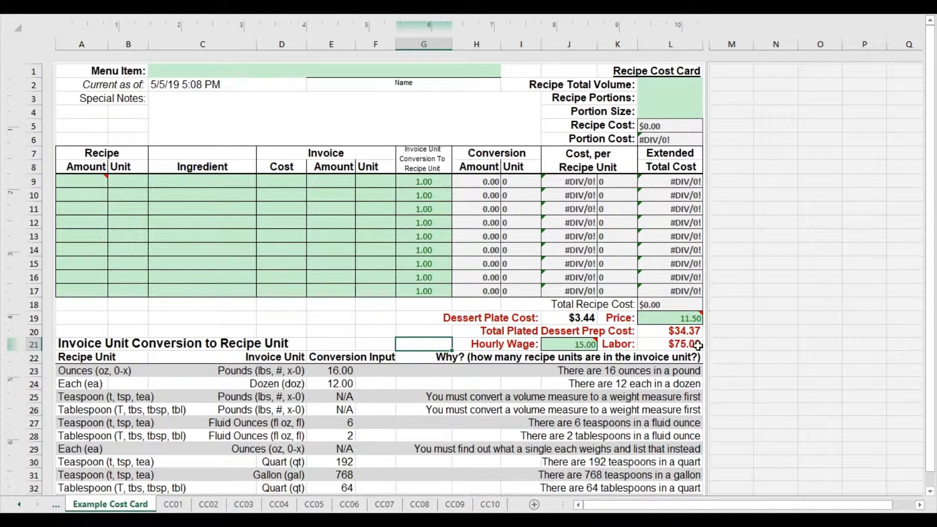
pyautogui.click(698, 346)
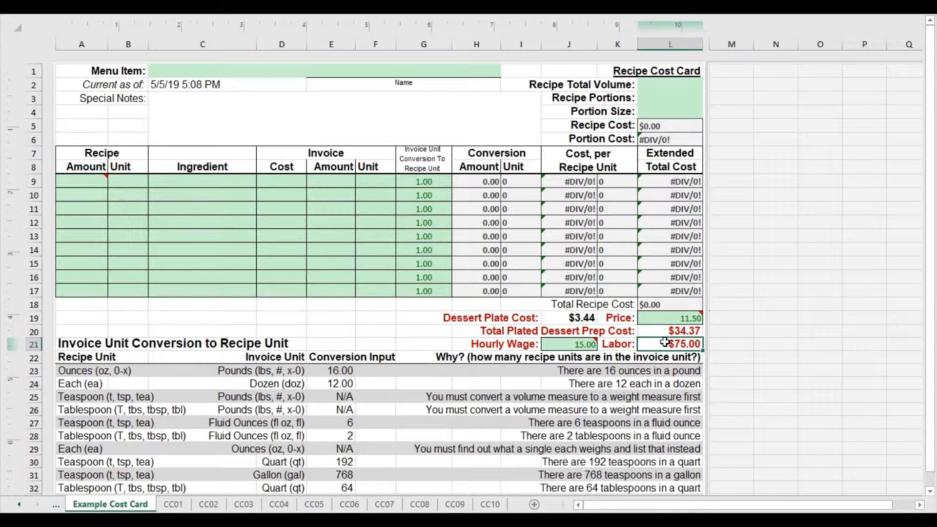
pyautogui.moveTo(664, 329); pyautogui.dragTo(674, 346)
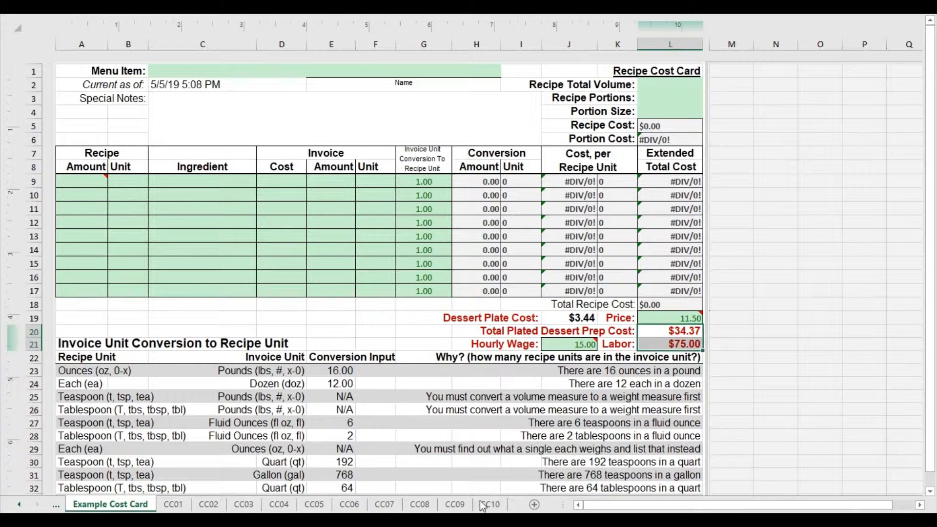
# Add the 34.37 prep cost and the 75 labor cost in Calculator and highlight the sum.
pyautogui.click(488, 520)
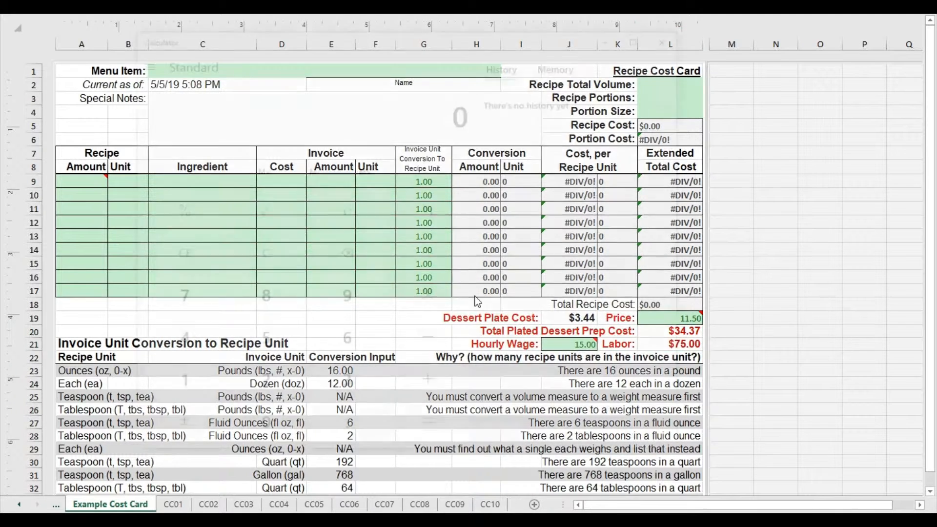
pyautogui.moveTo(407, 48); pyautogui.dragTo(293, 41)
pyautogui.click(206, 390)
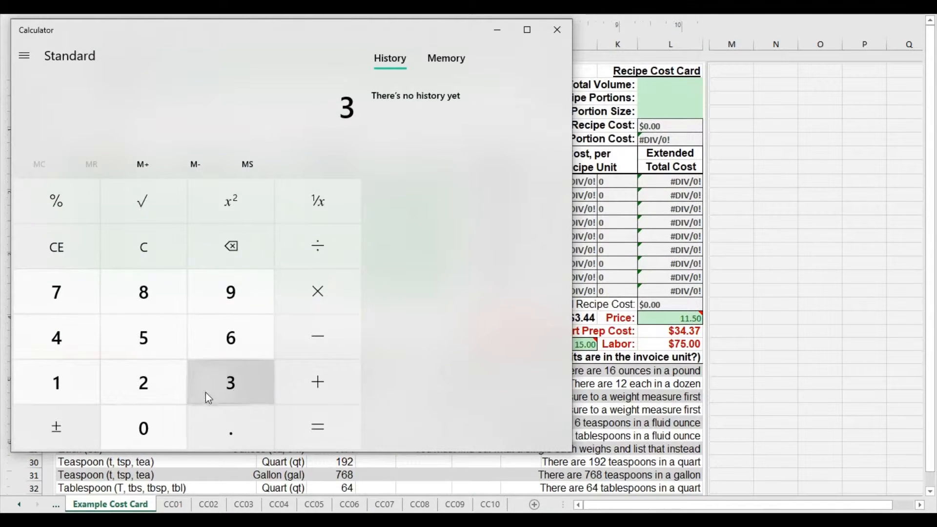
pyautogui.click(83, 339)
pyautogui.click(236, 425)
pyautogui.click(229, 395)
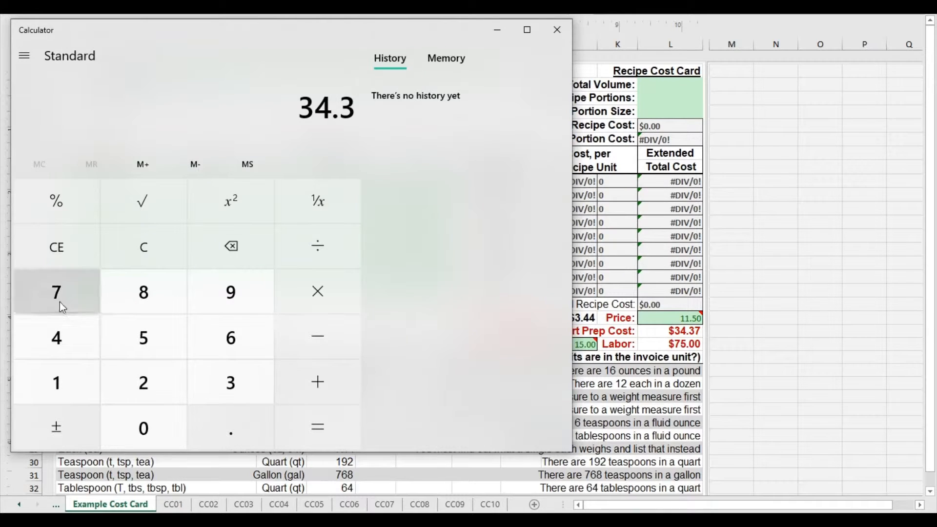
pyautogui.click(61, 303)
pyautogui.click(314, 402)
pyautogui.click(80, 310)
pyautogui.click(143, 338)
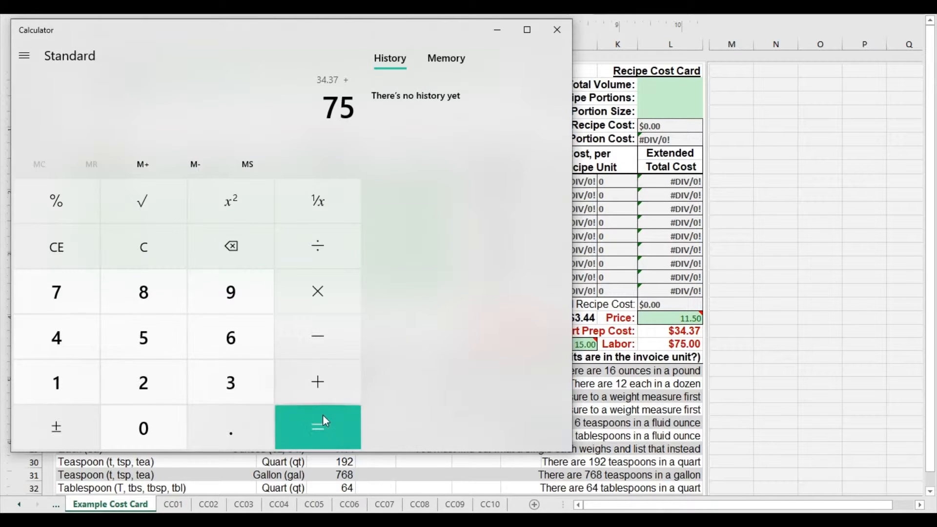
pyautogui.click(323, 424)
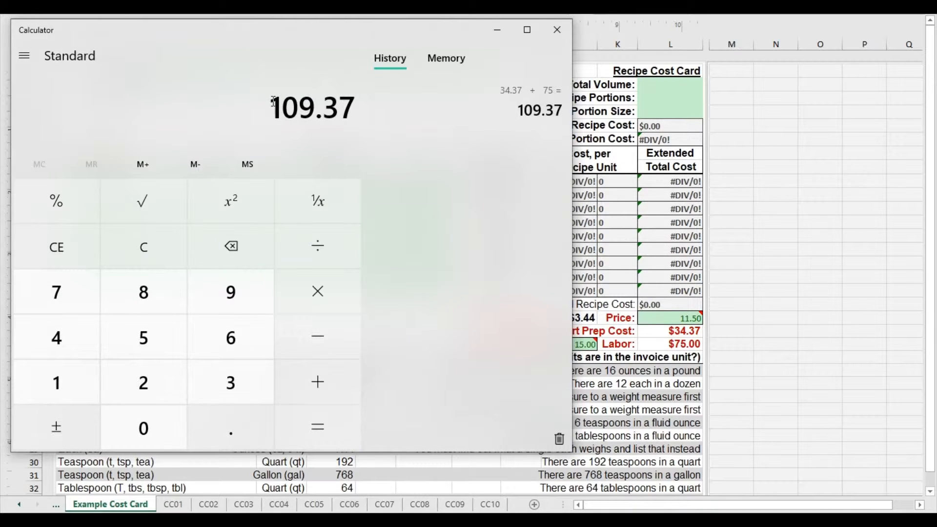
pyautogui.moveTo(281, 101); pyautogui.dragTo(353, 99)
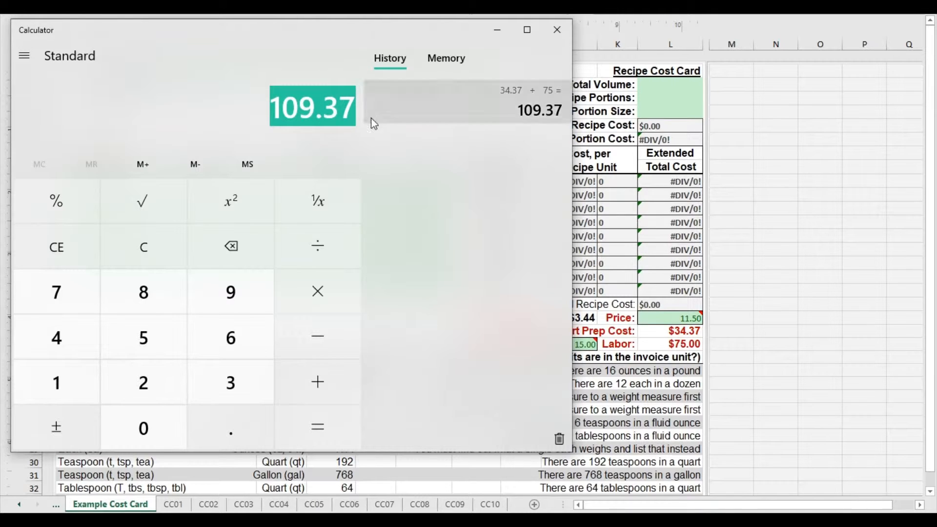
# Divide the combined prep and labor cost by 10 in Calculator and highlight the quotient.
pyautogui.click(316, 248)
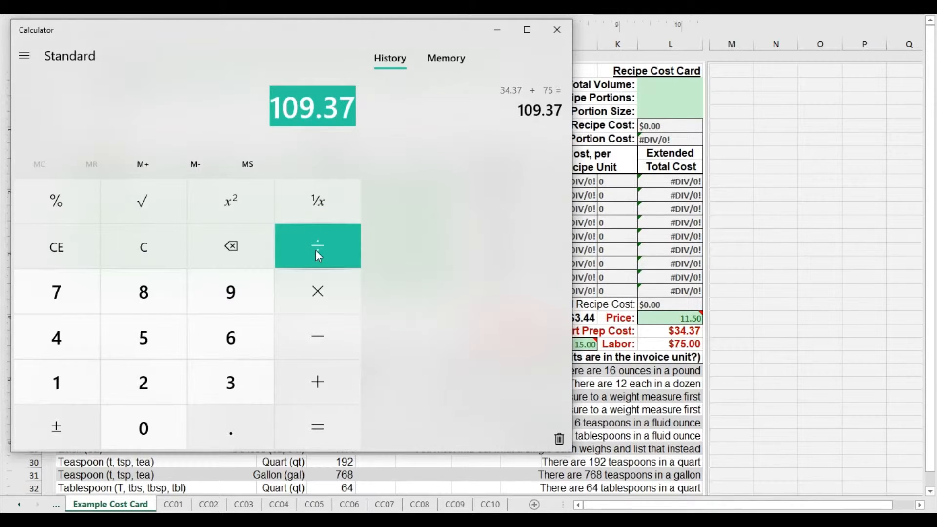
pyautogui.click(71, 393)
pyautogui.click(143, 442)
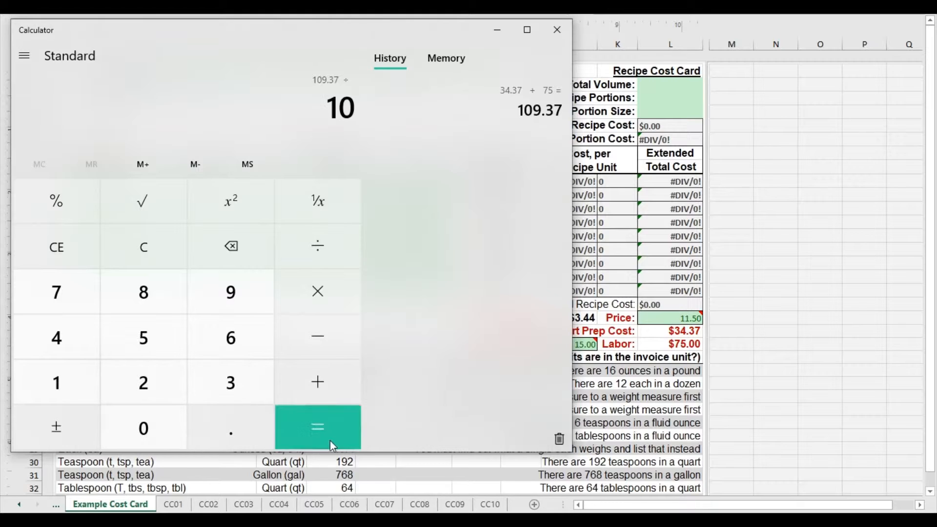
pyautogui.click(330, 441)
pyautogui.moveTo(272, 108); pyautogui.dragTo(354, 101)
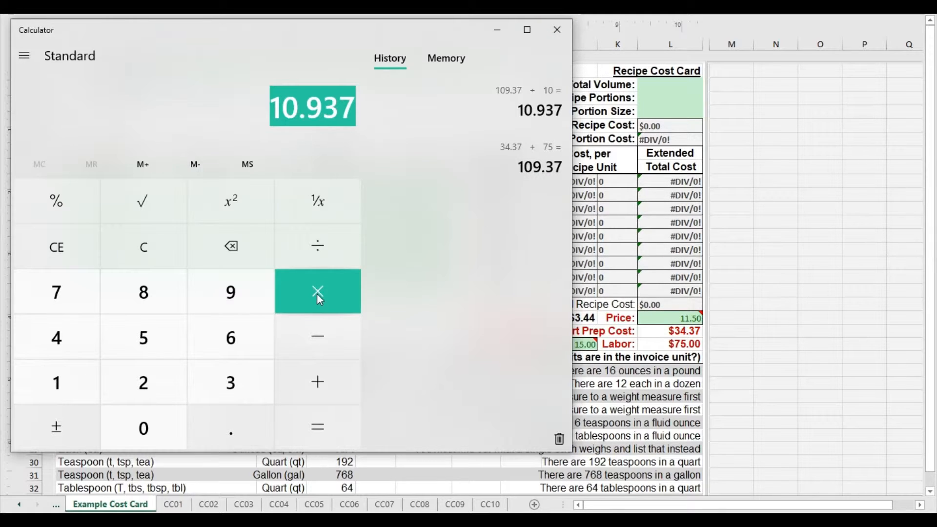
# Divide the combined cost per dessert by 0.50 in Calculator and highlight the resulting price.
pyautogui.click(332, 293)
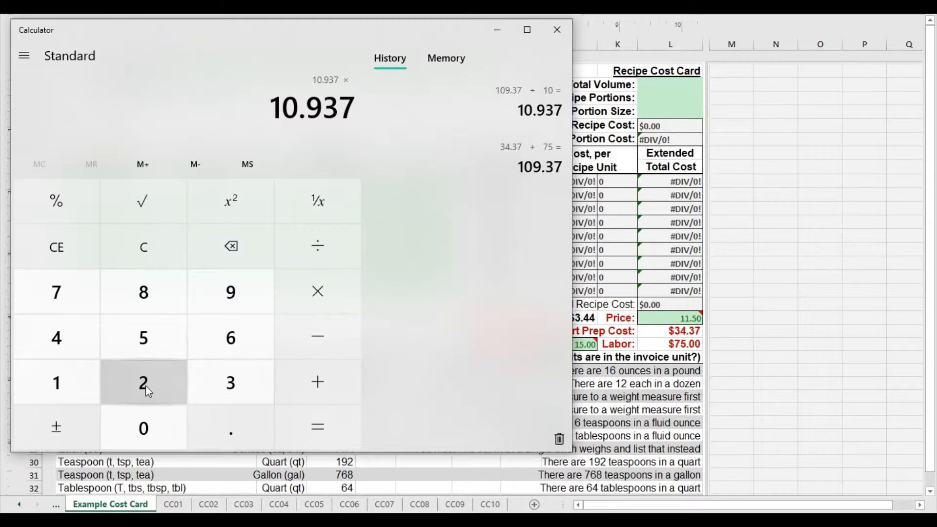
pyautogui.click(320, 242)
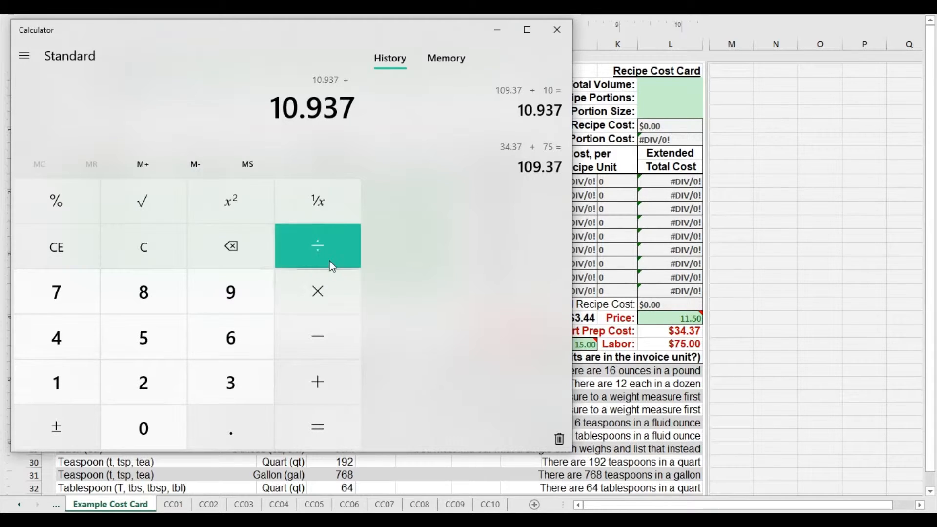
pyautogui.click(223, 419)
pyautogui.click(143, 339)
pyautogui.click(148, 417)
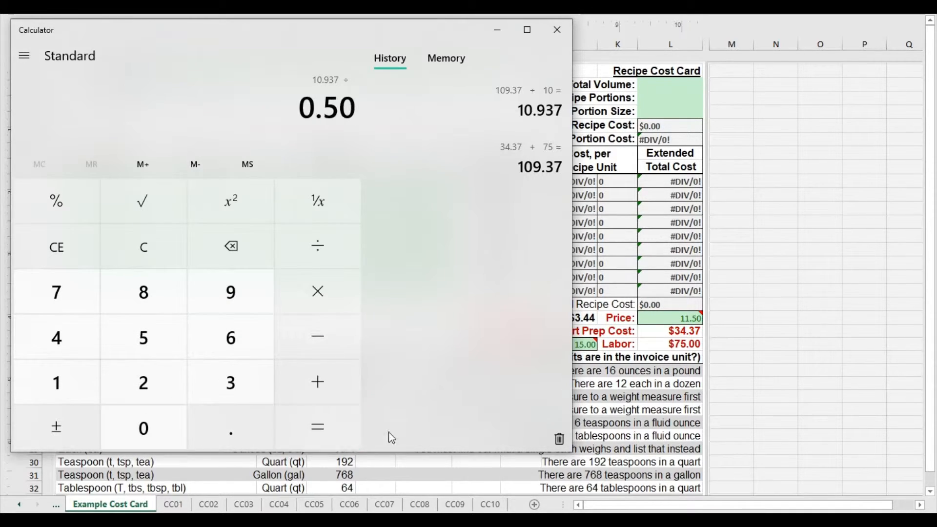
pyautogui.click(326, 428)
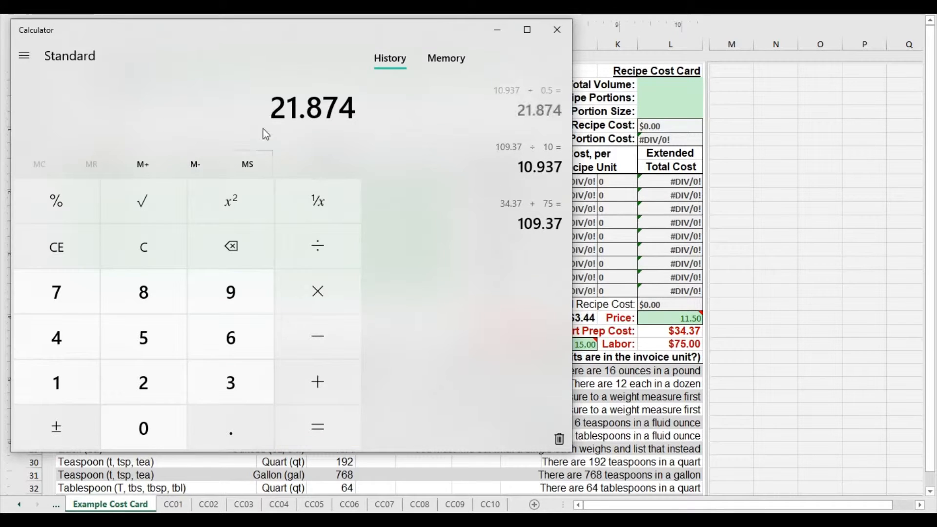
pyautogui.moveTo(274, 105); pyautogui.dragTo(354, 92)
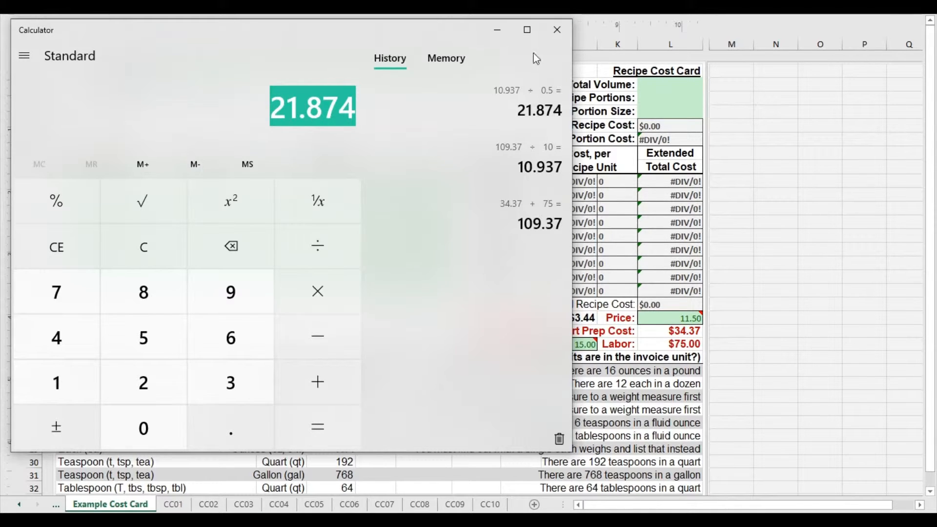
pyautogui.moveTo(338, 105); pyautogui.dragTo(305, 106)
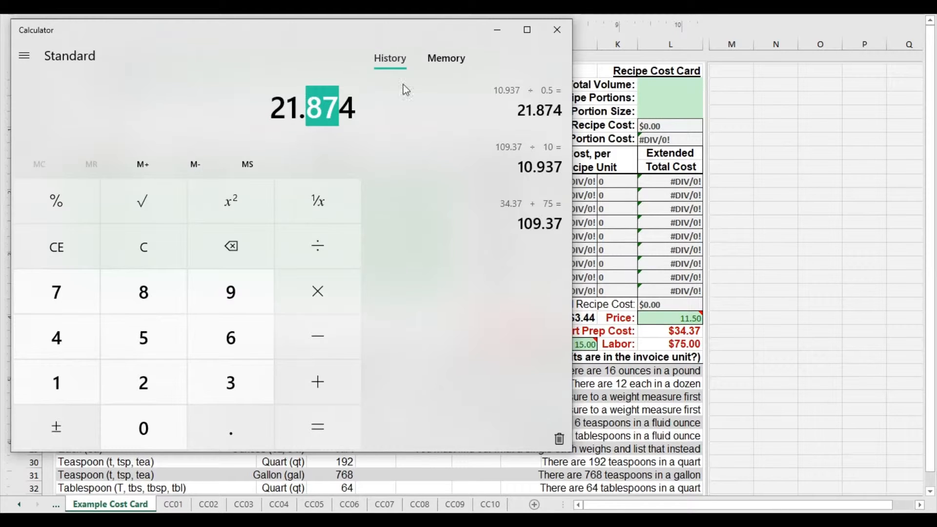
# Close Calculator and set the dessert Price on the Example Cost Card sheet to 21.90.
pyautogui.click(557, 30)
pyautogui.click(676, 318)
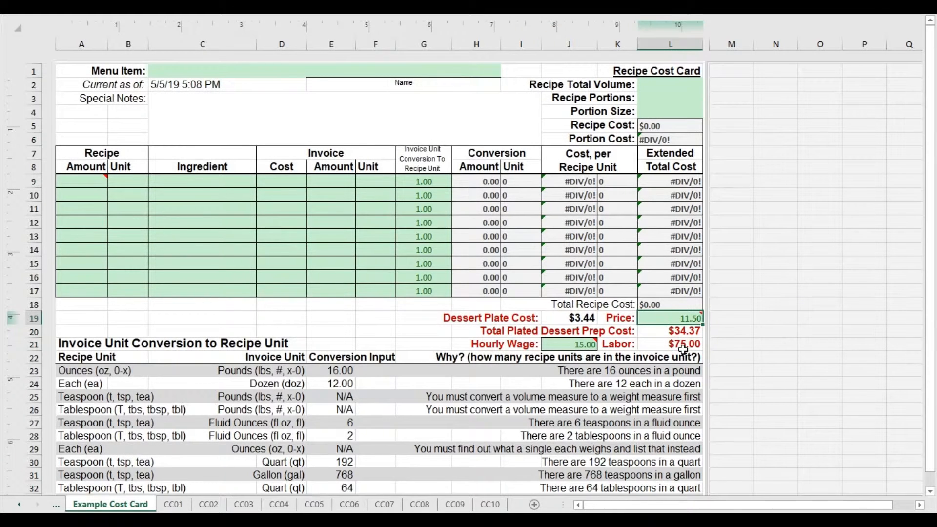
pyautogui.write('21.90')
pyautogui.click(344, 326)
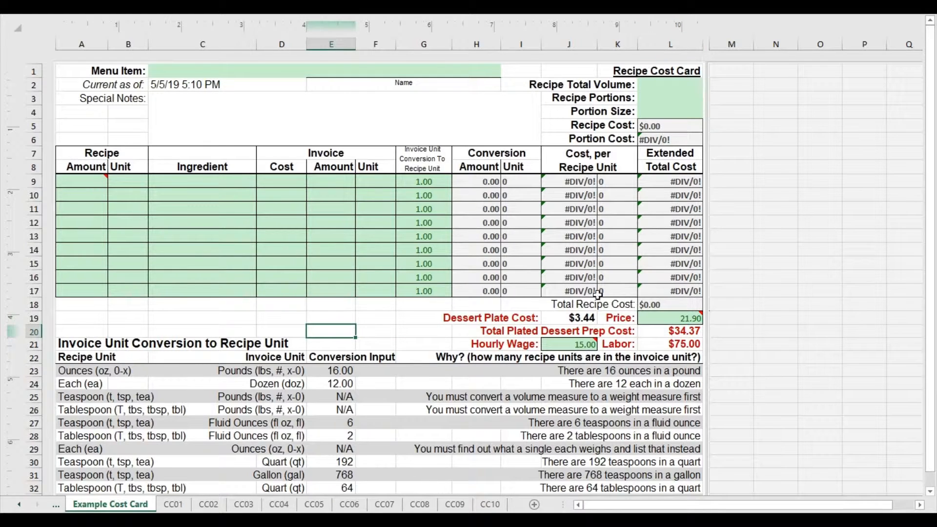
# Review the dessert Price cell and its note on the Example Cost Card sheet, and check the CC01 recipe cost card.
pyautogui.click(657, 315)
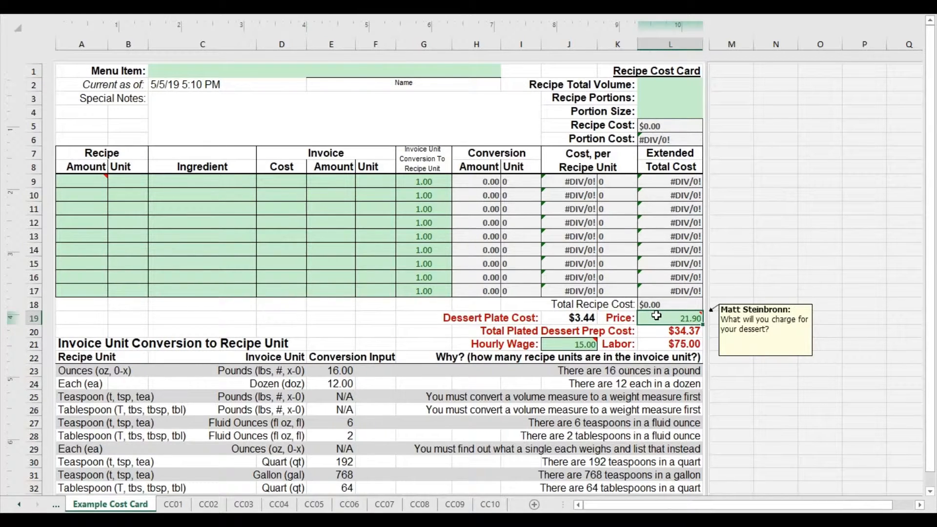
pyautogui.click(173, 505)
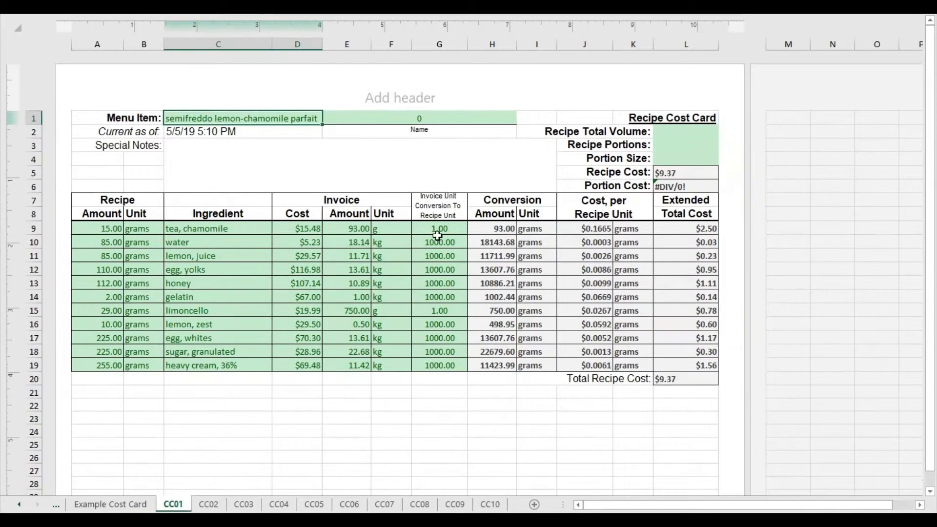
pyautogui.click(114, 505)
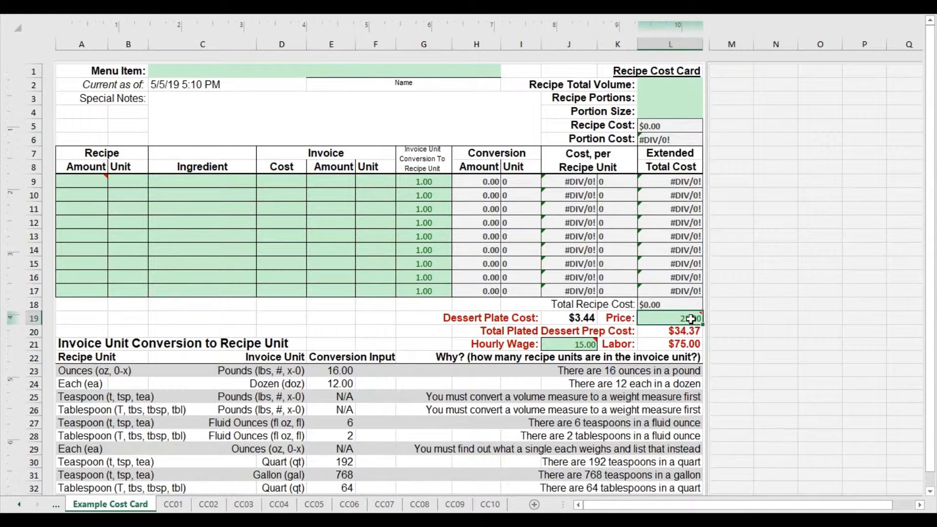
pyautogui.click(377, 320)
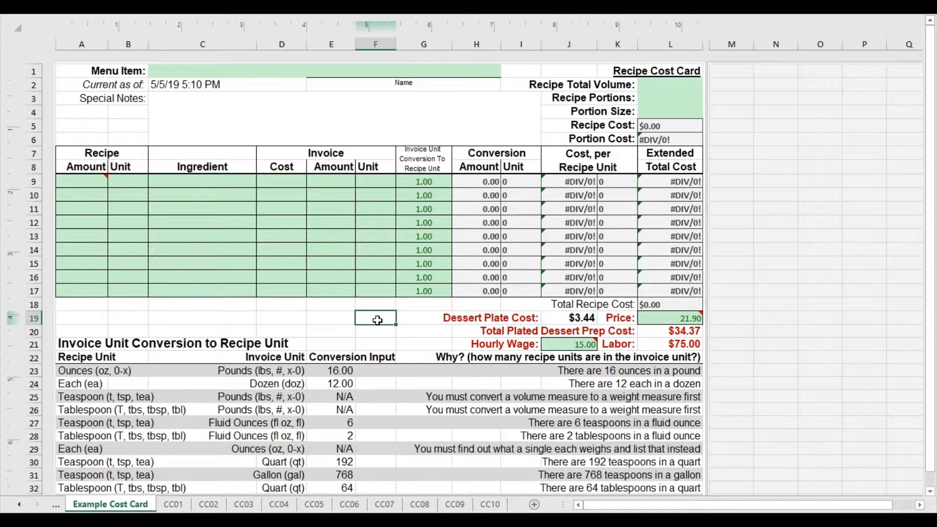
pyautogui.click(419, 330)
pyautogui.click(415, 317)
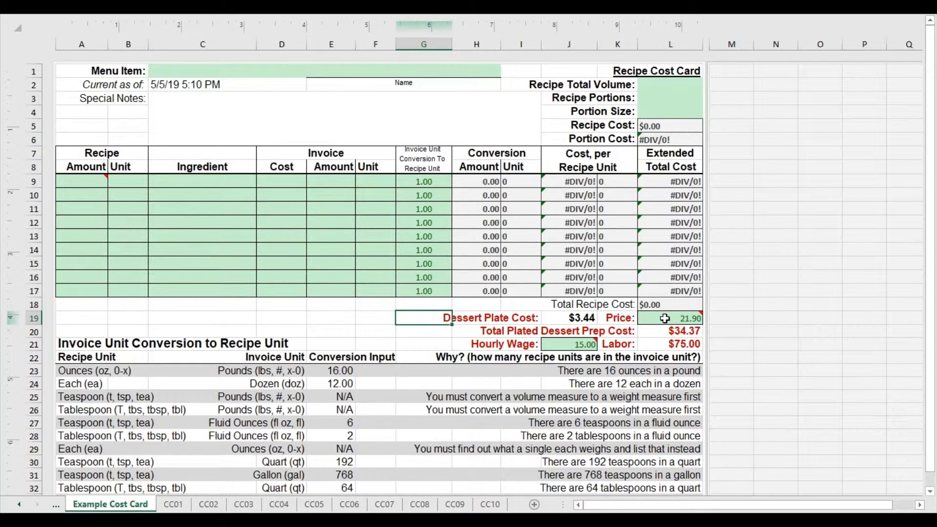
pyautogui.moveTo(666, 318)
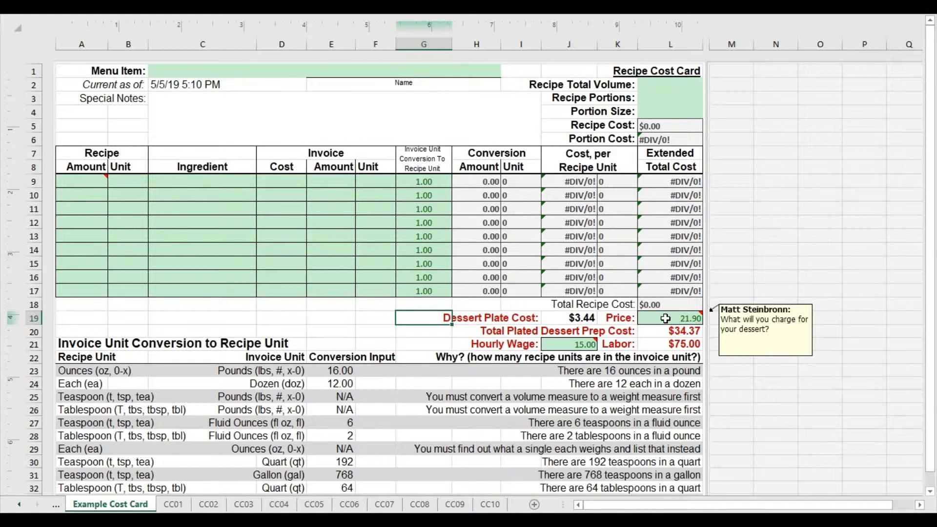
pyautogui.click(383, 317)
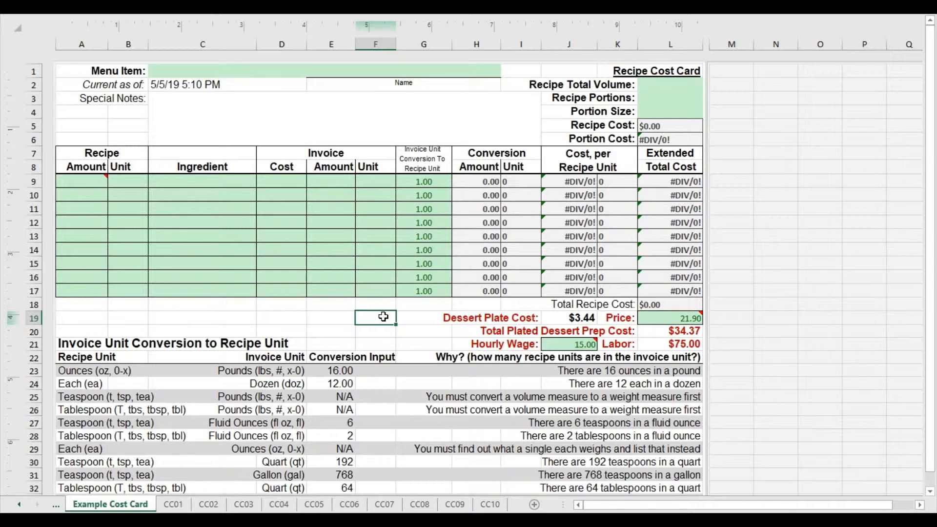
# Switch to the Practical Final Exam: Step 3a - Costing assignment in the browser and highlight Costing in its title.
pyautogui.click(372, 331)
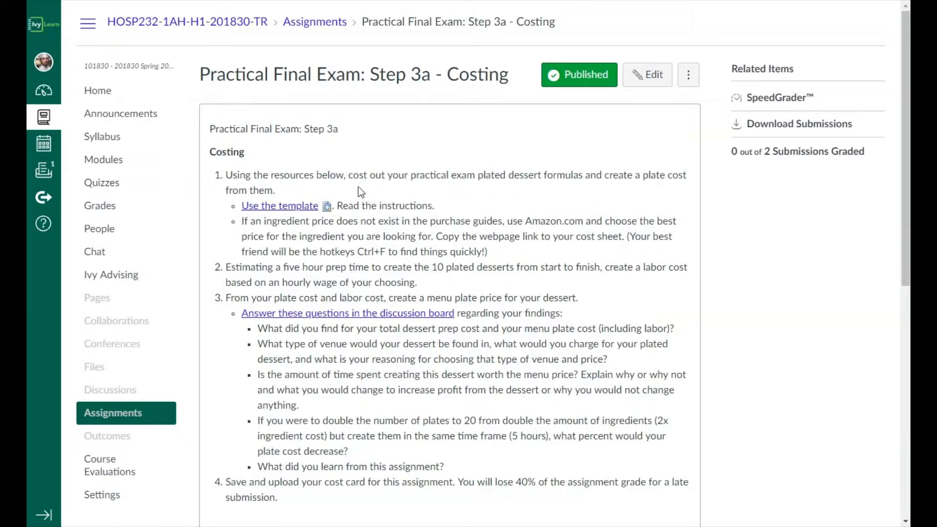
pyautogui.moveTo(202, 76); pyautogui.dragTo(440, 74)
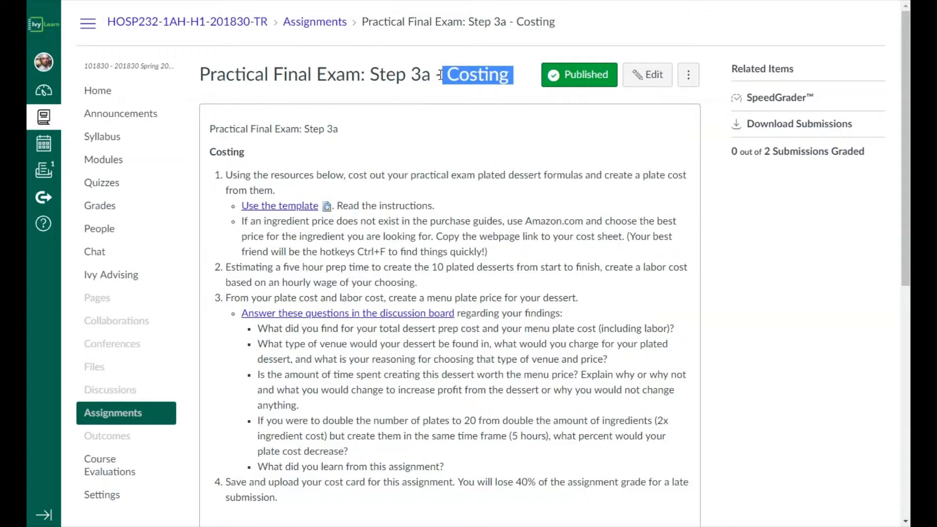
pyautogui.click(372, 81)
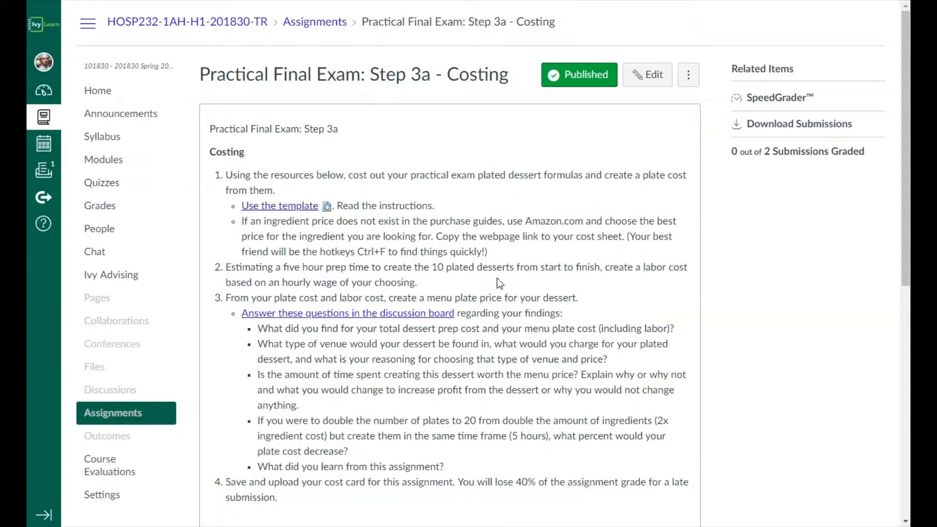
pyautogui.click(689, 87)
pyautogui.click(688, 79)
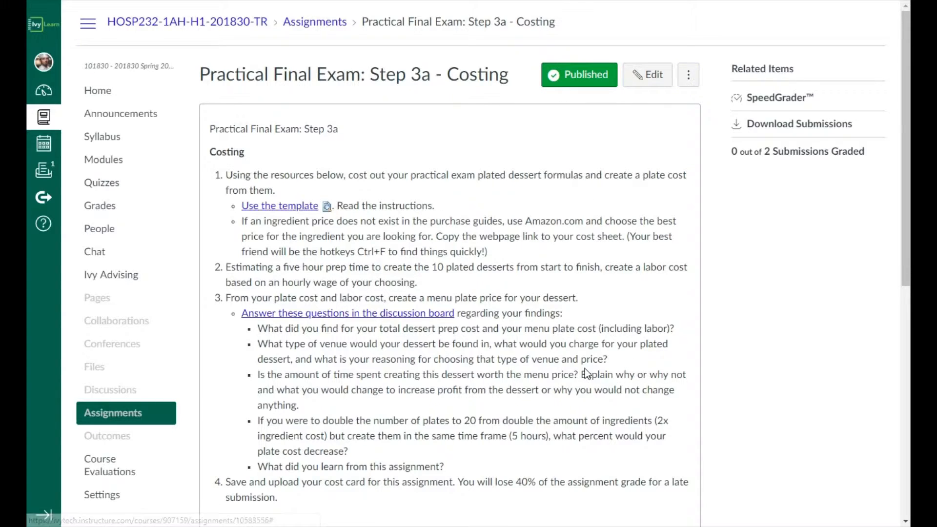
# Highlight item 3 of the assignment, covering the menu plate price and all its discussion questions, and clear the highlight.
pyautogui.scroll(-1, 611, 357)
pyautogui.moveTo(228, 233); pyautogui.dragTo(458, 403)
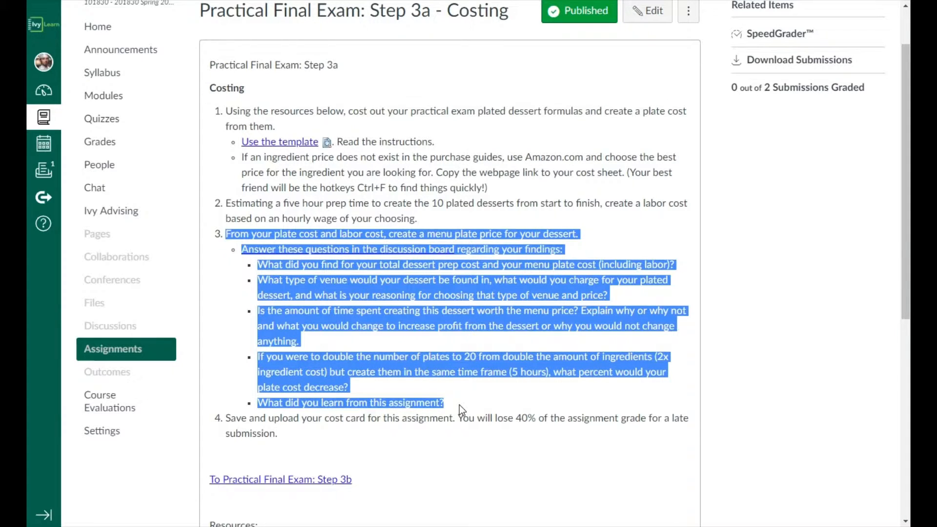
pyautogui.click(508, 350)
# Open the linked discussion board for the item 3 questions in a new tab and switch to it.
pyautogui.rightClick(394, 250)
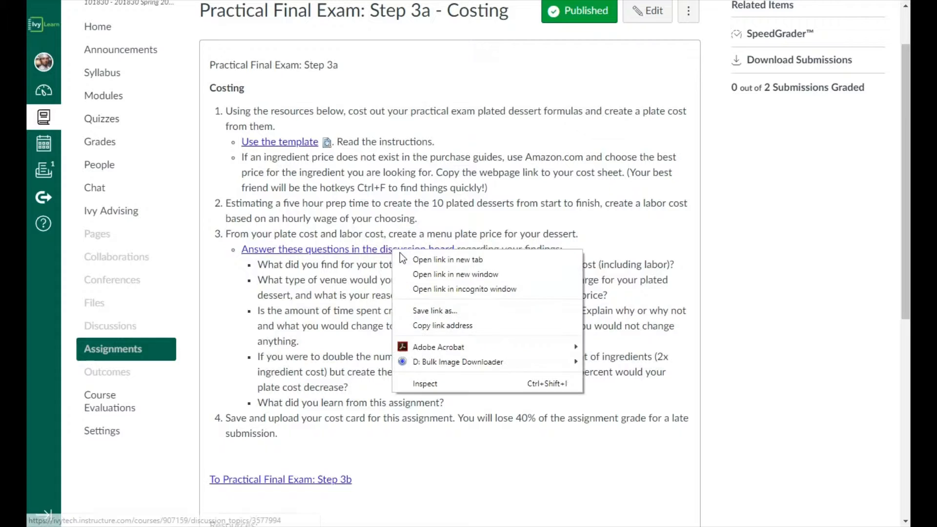
pyautogui.click(439, 259)
pyautogui.click(463, 1)
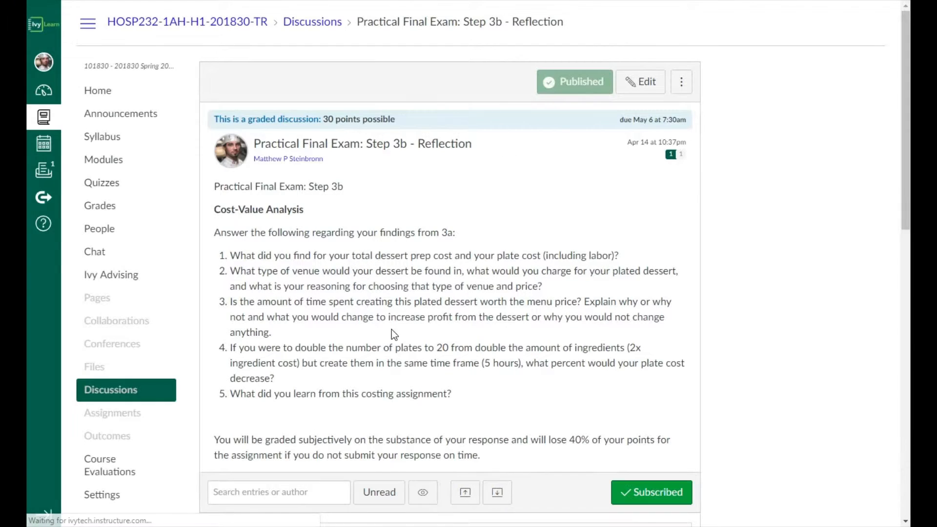
# Highlight question 1 of the Cost-Value Analysis, including its dessert prep cost and plate cost (including labor) wording.
pyautogui.moveTo(231, 255); pyautogui.dragTo(624, 259)
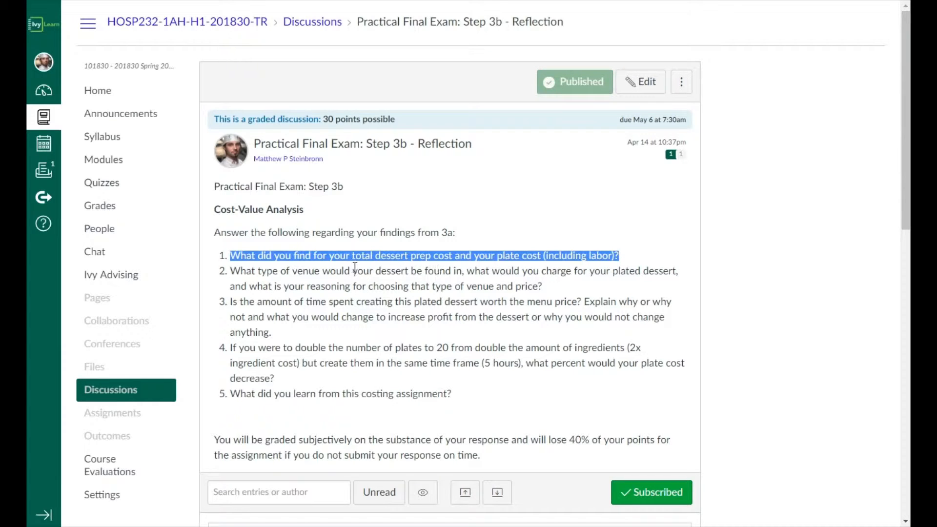
pyautogui.click(449, 259)
pyautogui.moveTo(452, 258); pyautogui.dragTo(376, 258)
pyautogui.moveTo(610, 256); pyautogui.dragTo(498, 251)
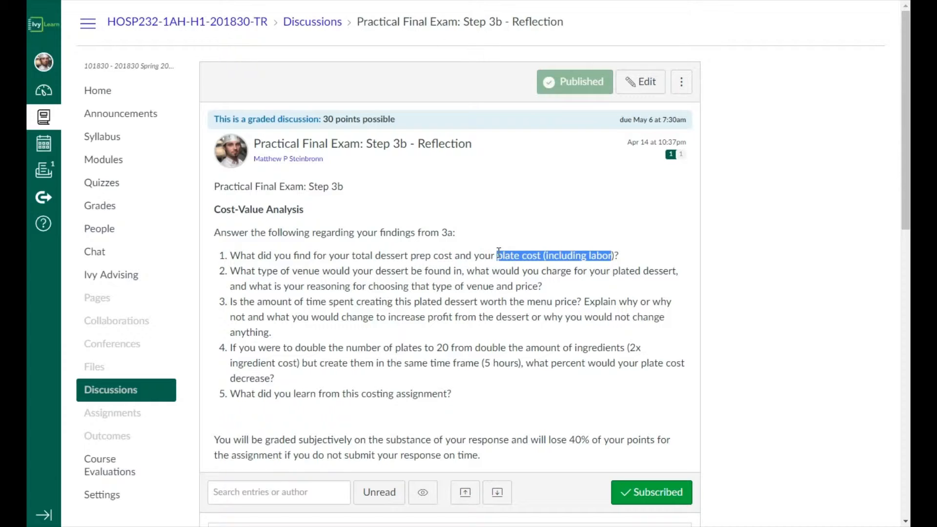
pyautogui.click(546, 253)
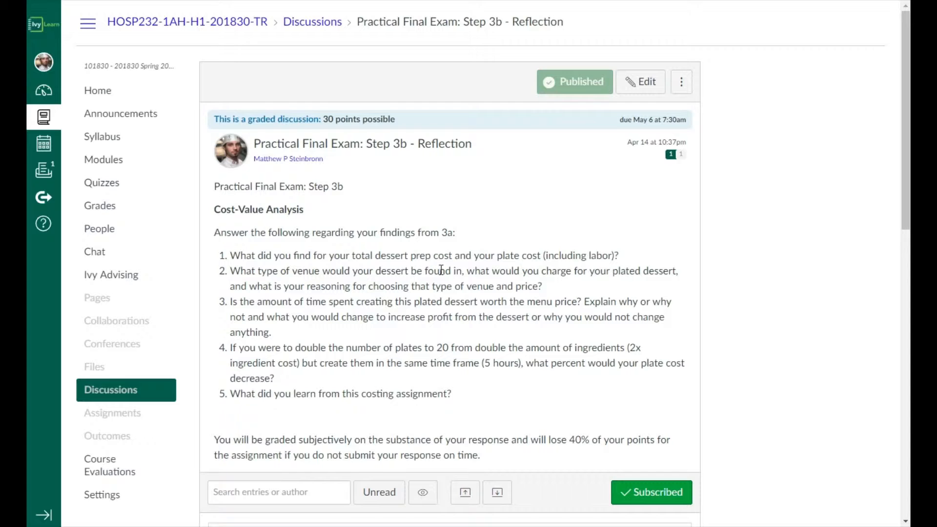
# Highlight question 2 about the dessert's venue, the price charged and the reasoning, and clear the highlight.
pyautogui.moveTo(231, 271); pyautogui.dragTo(552, 287)
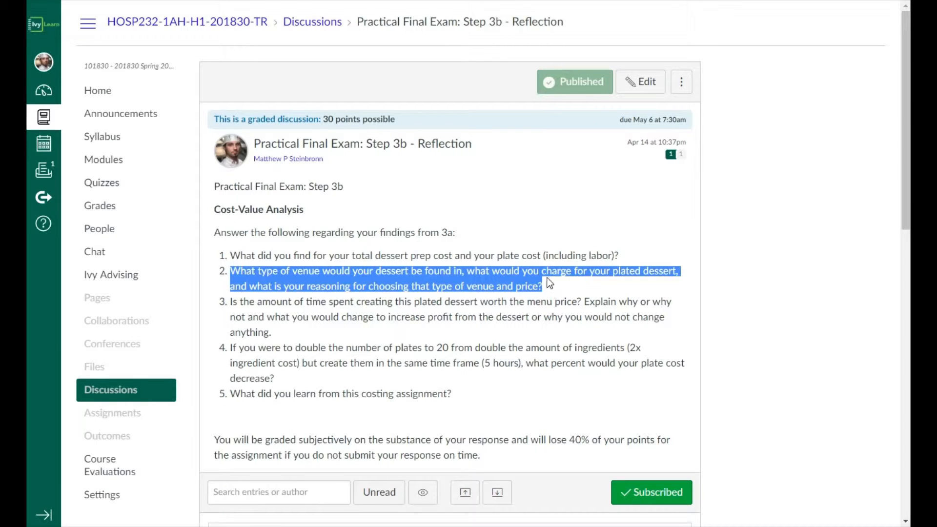
pyautogui.click(552, 282)
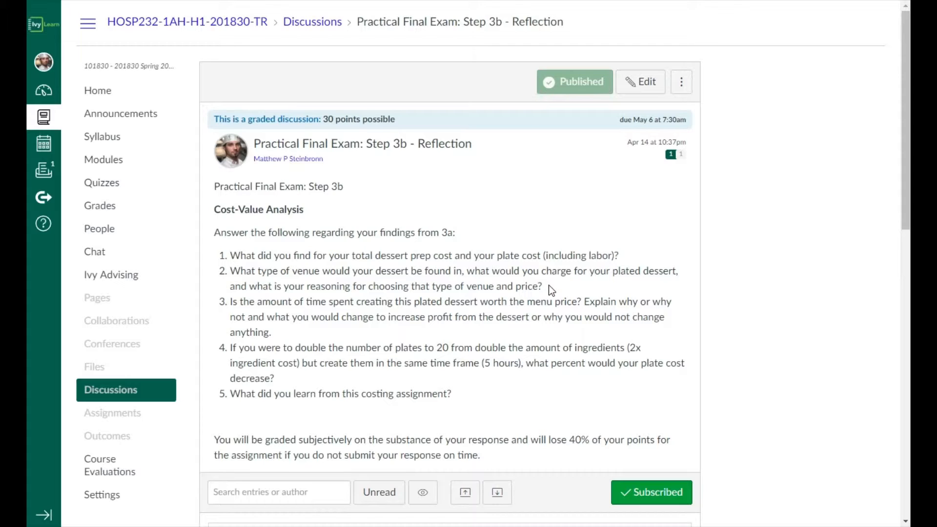
pyautogui.moveTo(543, 286)
pyautogui.mouseDown()
pyautogui.moveTo(378, 291)
pyautogui.moveTo(545, 288)
pyautogui.mouseUp()
# Highlight question 3 on whether the time spent is worth the menu price, and clear the highlight.
pyautogui.moveTo(237, 299); pyautogui.dragTo(297, 330)
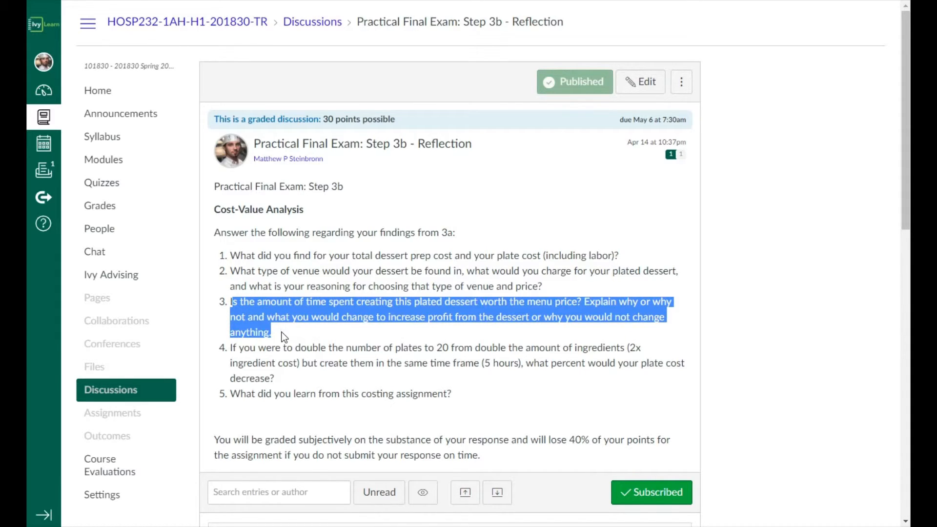
pyautogui.click(282, 332)
pyautogui.moveTo(231, 303); pyautogui.dragTo(285, 328)
pyautogui.click(285, 328)
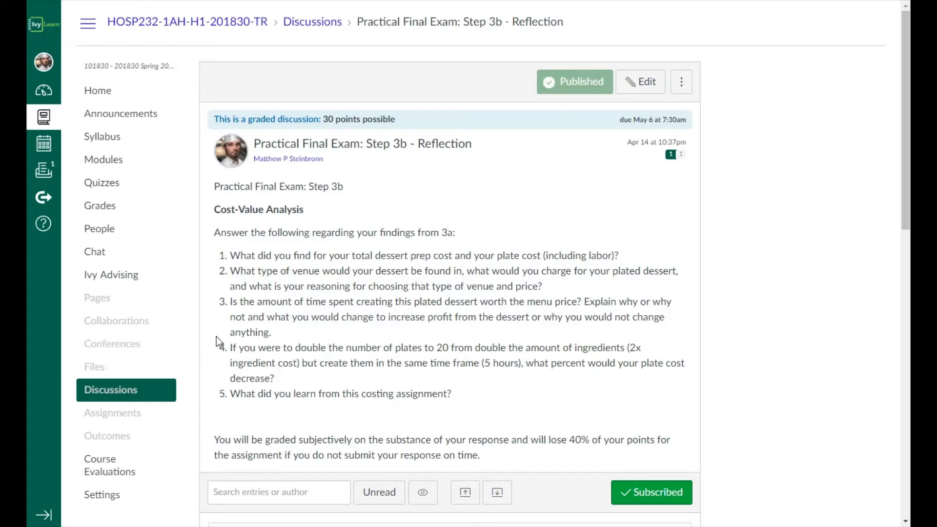
# Highlight question 4 about doubling to 20 plates, including its same 5-hour time frame and its plate cost percent decrease wording.
pyautogui.moveTo(230, 348); pyautogui.dragTo(460, 379)
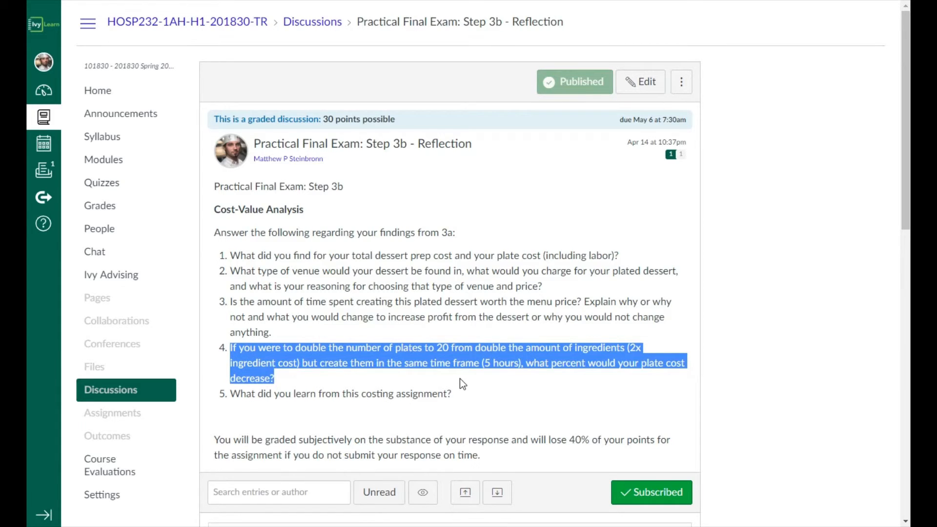
pyautogui.moveTo(459, 378)
pyautogui.mouseDown()
pyautogui.moveTo(458, 356)
pyautogui.moveTo(464, 375)
pyautogui.mouseUp()
pyautogui.click(293, 382)
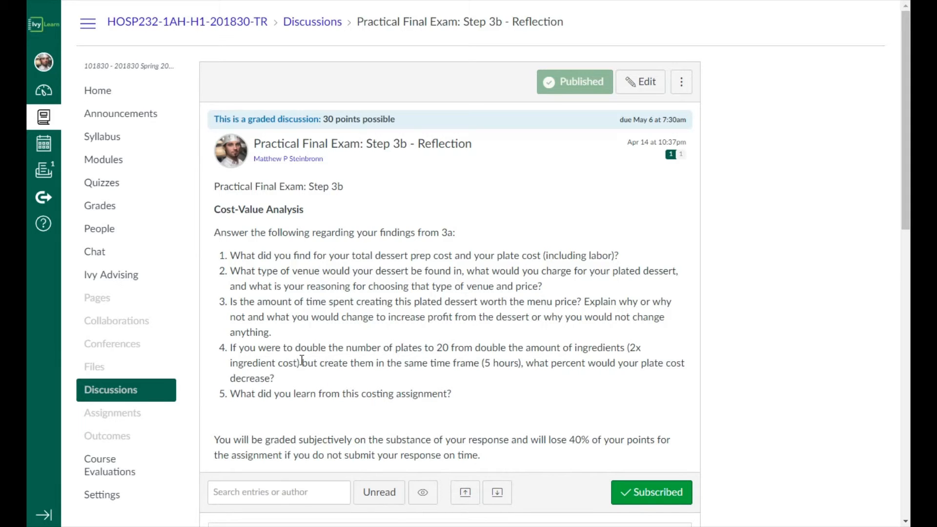
pyautogui.moveTo(303, 362); pyautogui.dragTo(523, 365)
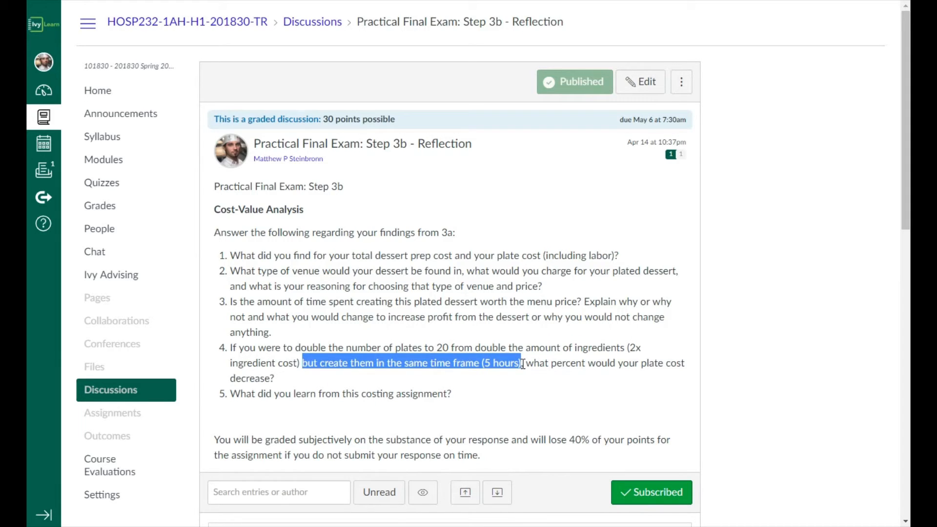
pyautogui.click(300, 374)
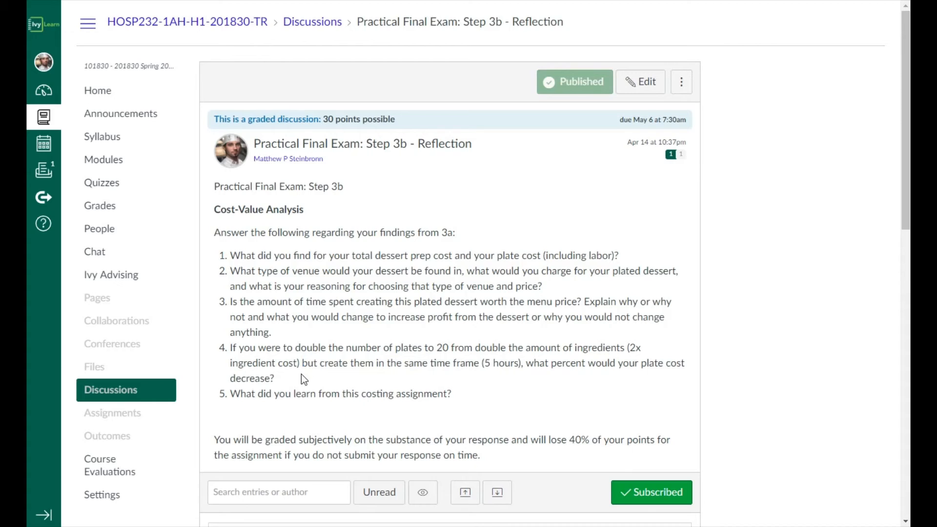
pyautogui.moveTo(545, 364); pyautogui.dragTo(588, 389)
pyautogui.click(394, 373)
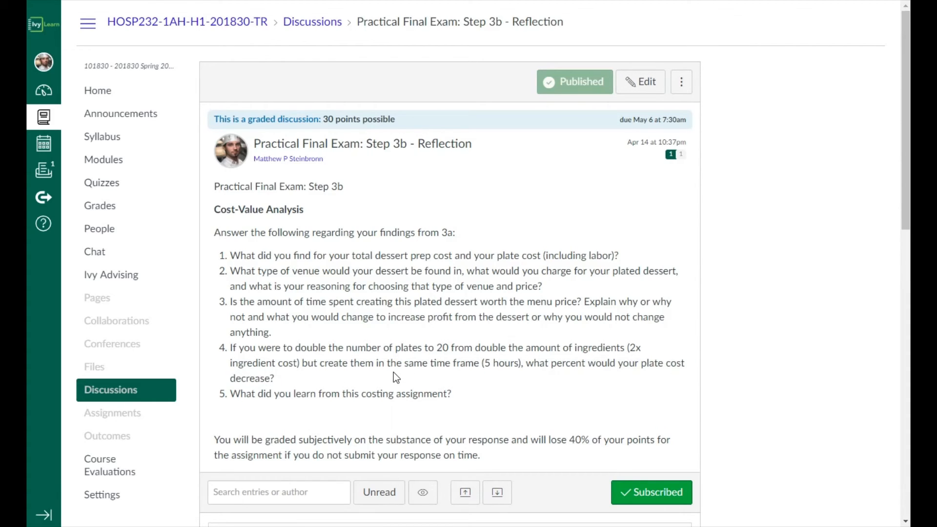